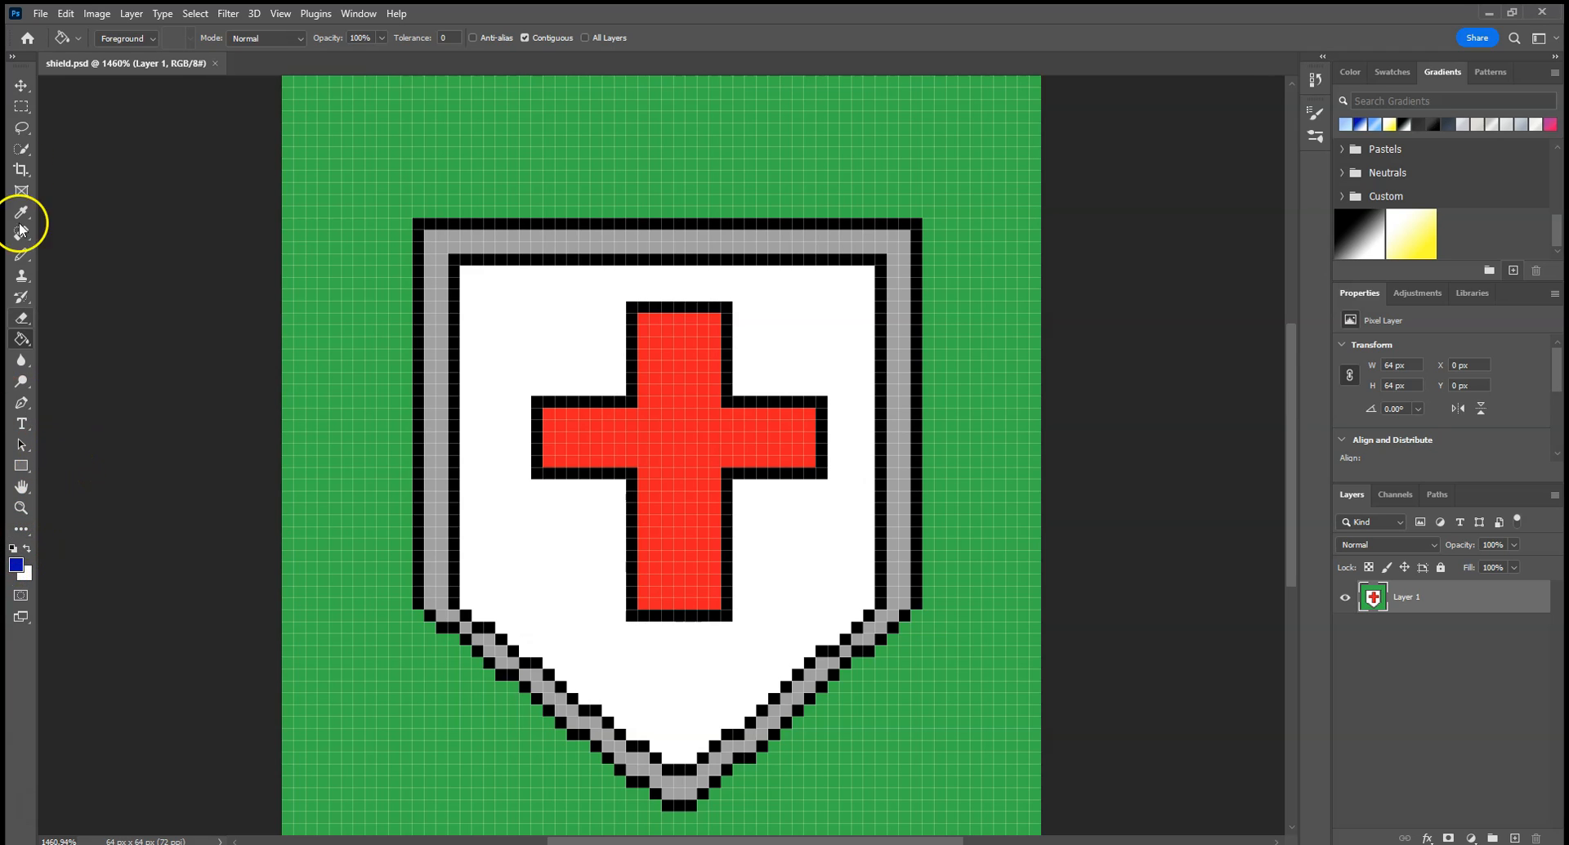
# Create a new 64 x 64 px RGB document at 72 ppi with transparent background and fit it to the view.
pyautogui.click(41, 14)
pyautogui.click(50, 32)
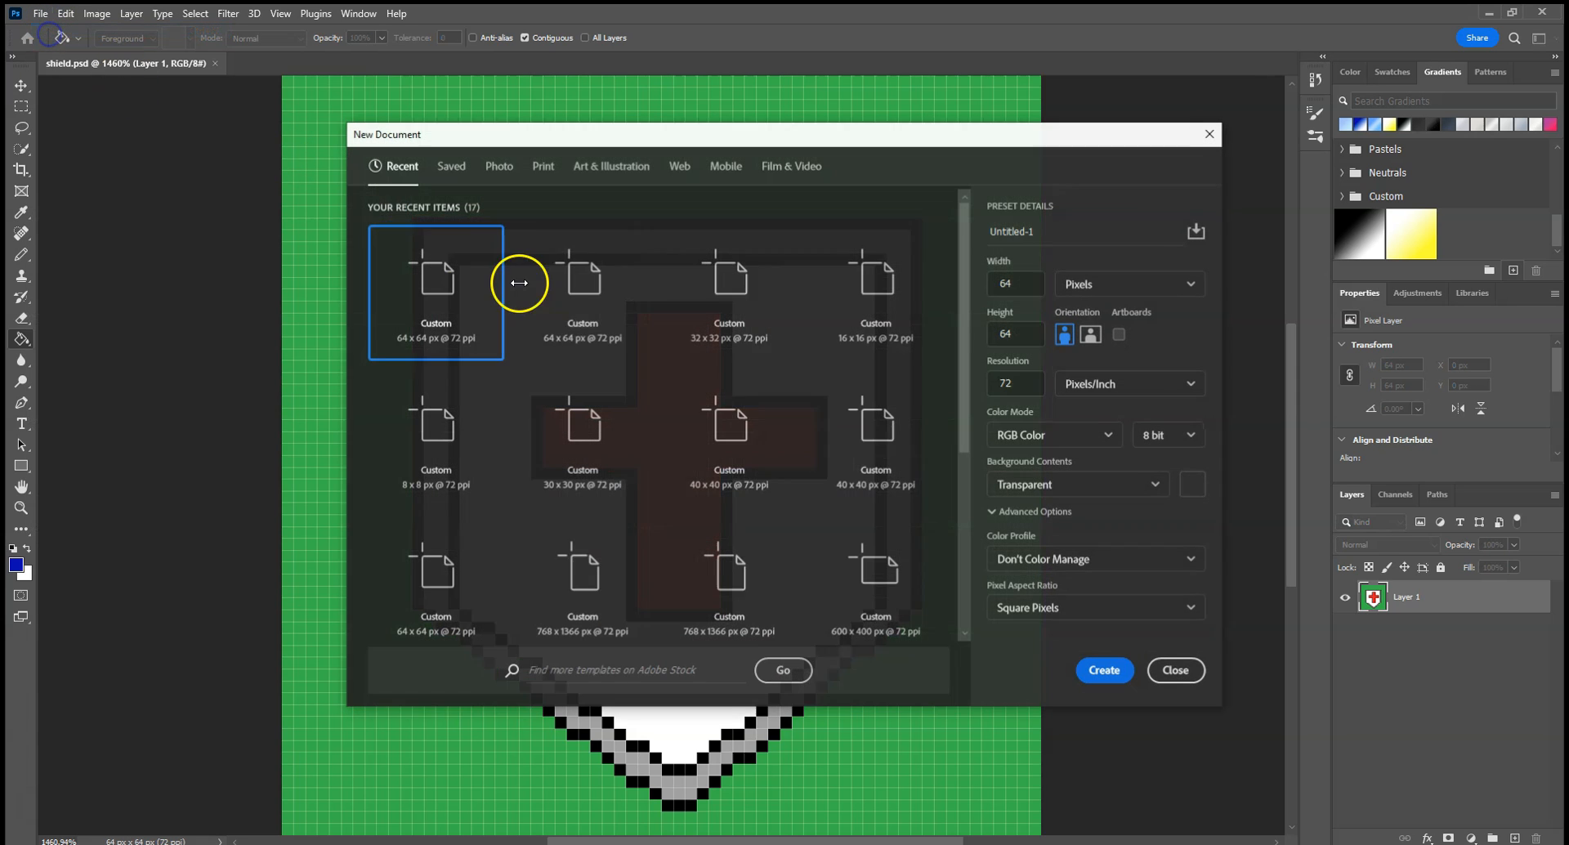
pyautogui.click(1107, 671)
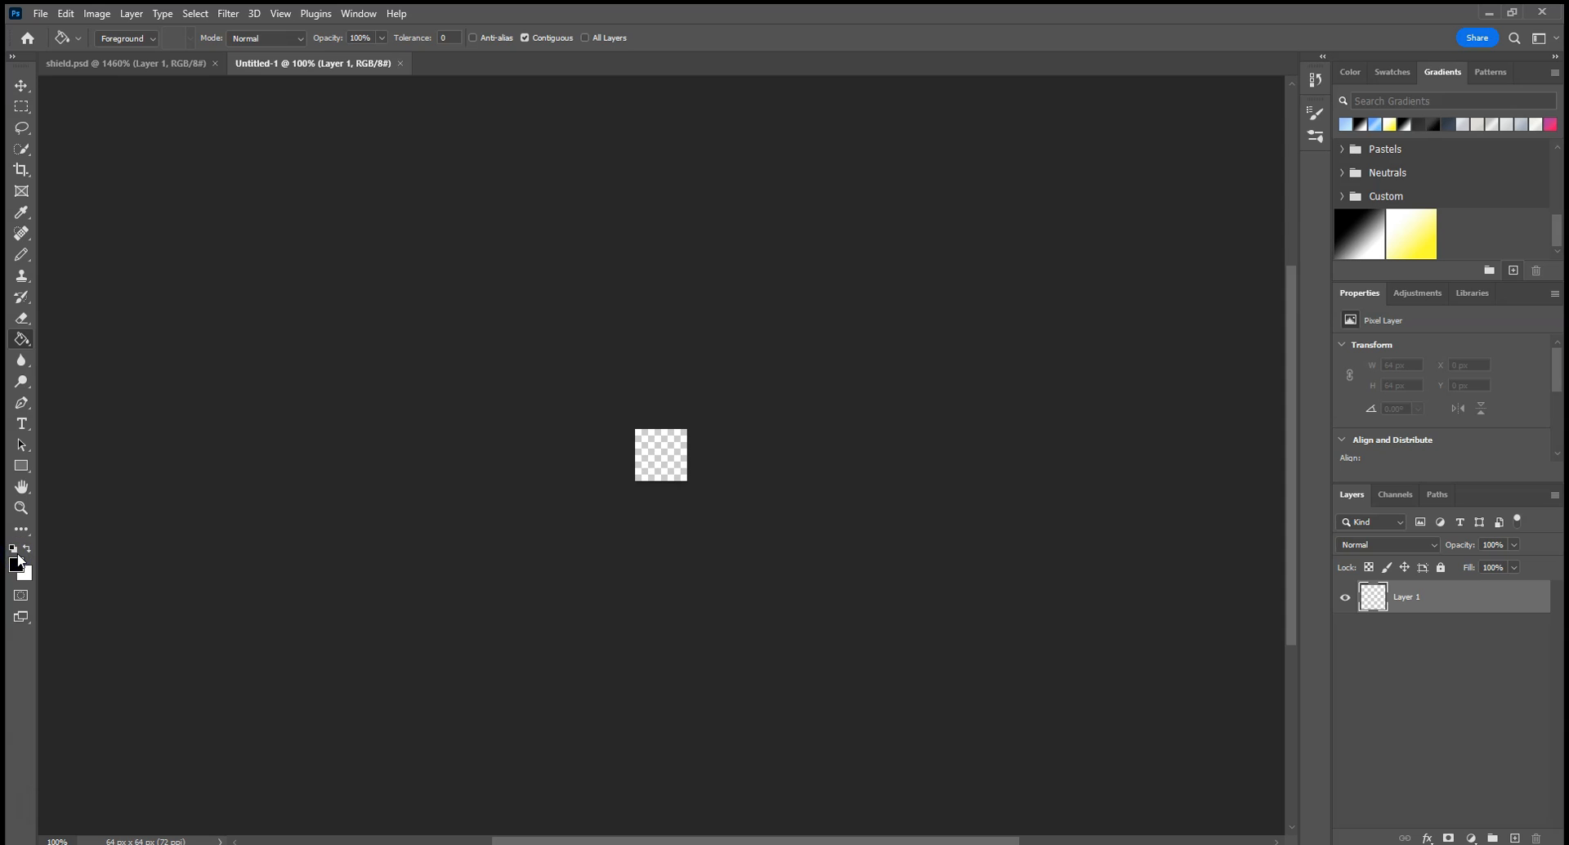
pyautogui.hotkey('ctrl', '0')
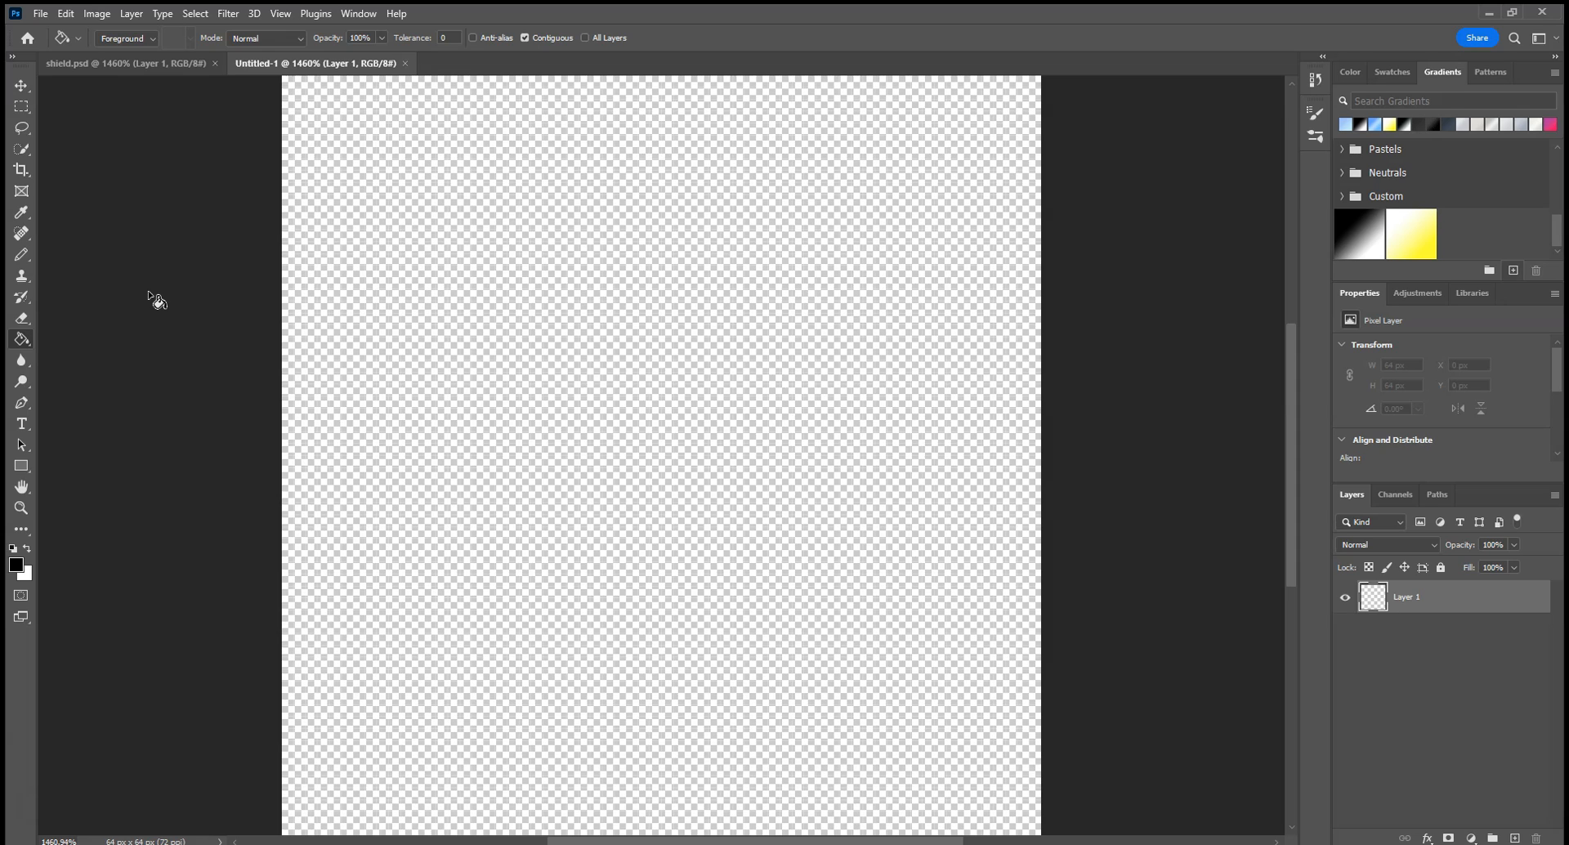
# Select the whole canvas and contract the selection by 1 pixel, applying the effect at the canvas bounds.
pyautogui.hotkey('ctrl', 'a')
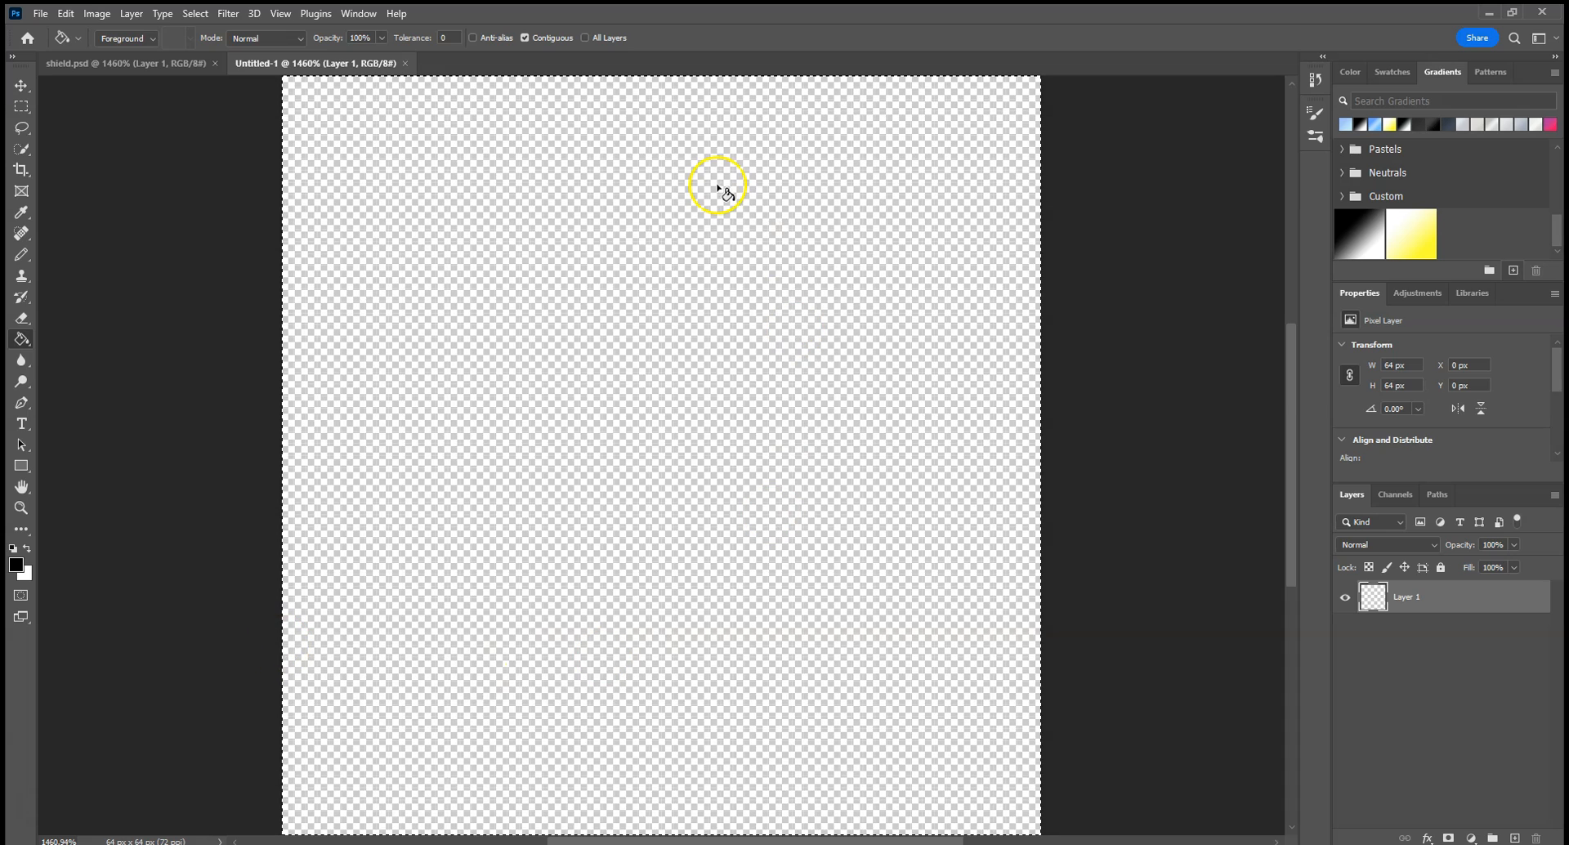
pyautogui.click(21, 148)
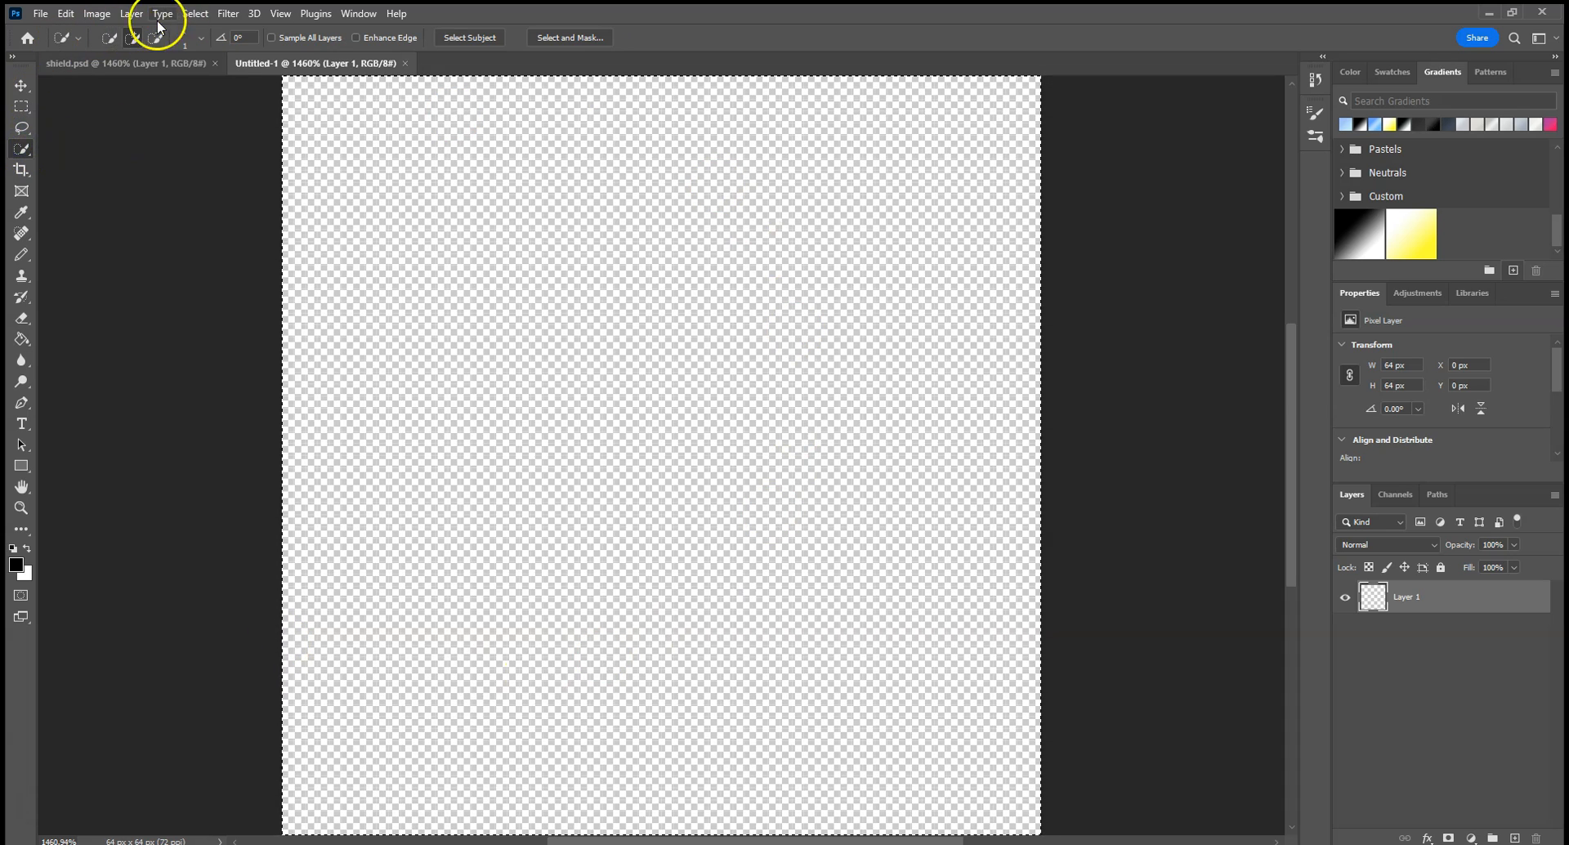
pyautogui.click(196, 14)
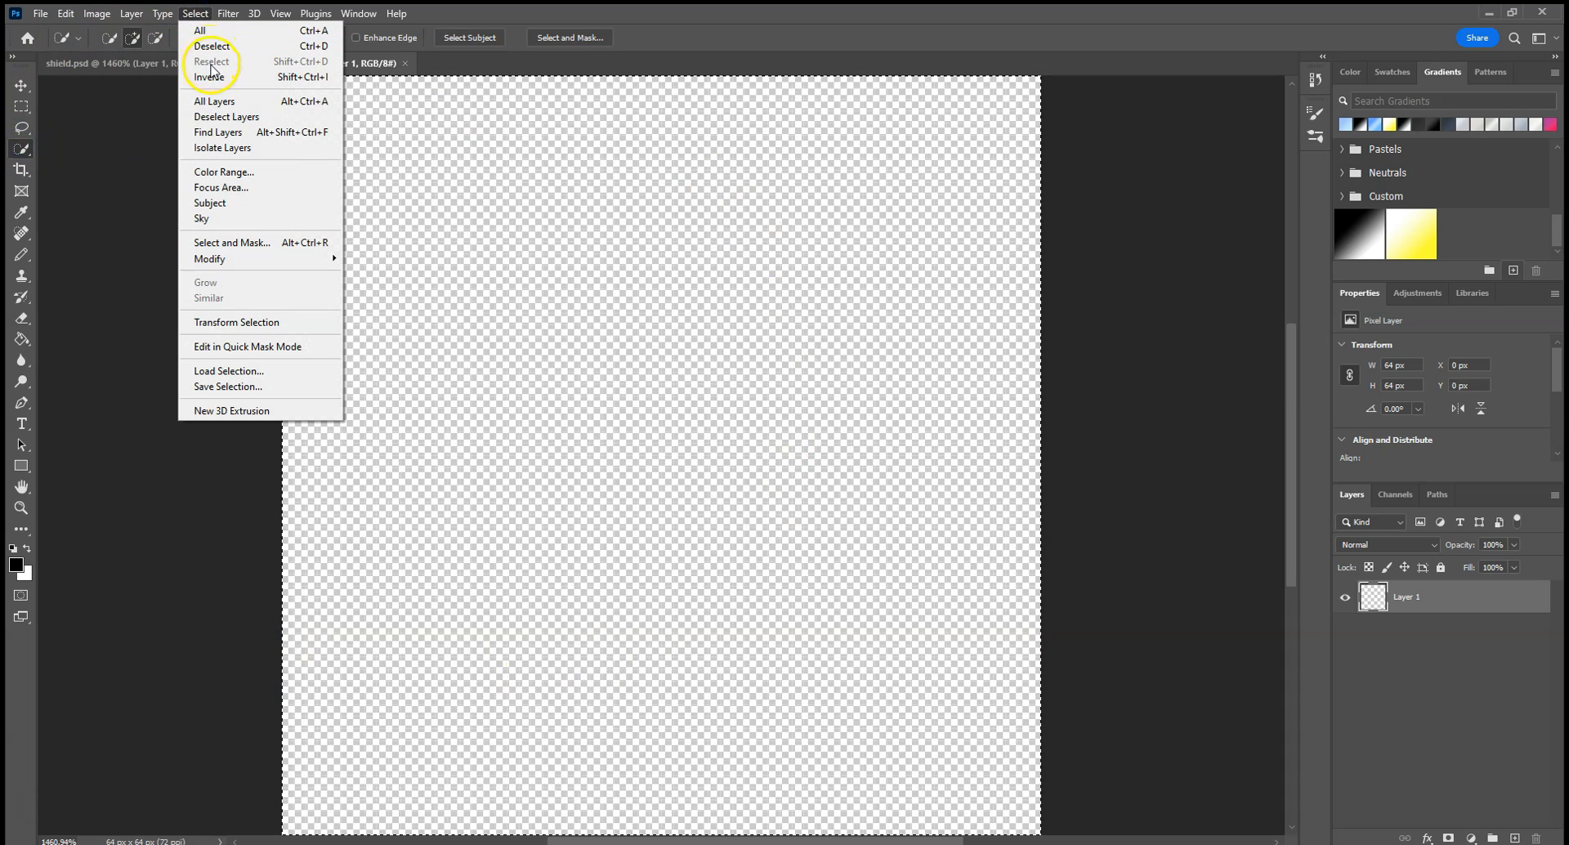
pyautogui.moveTo(209, 258)
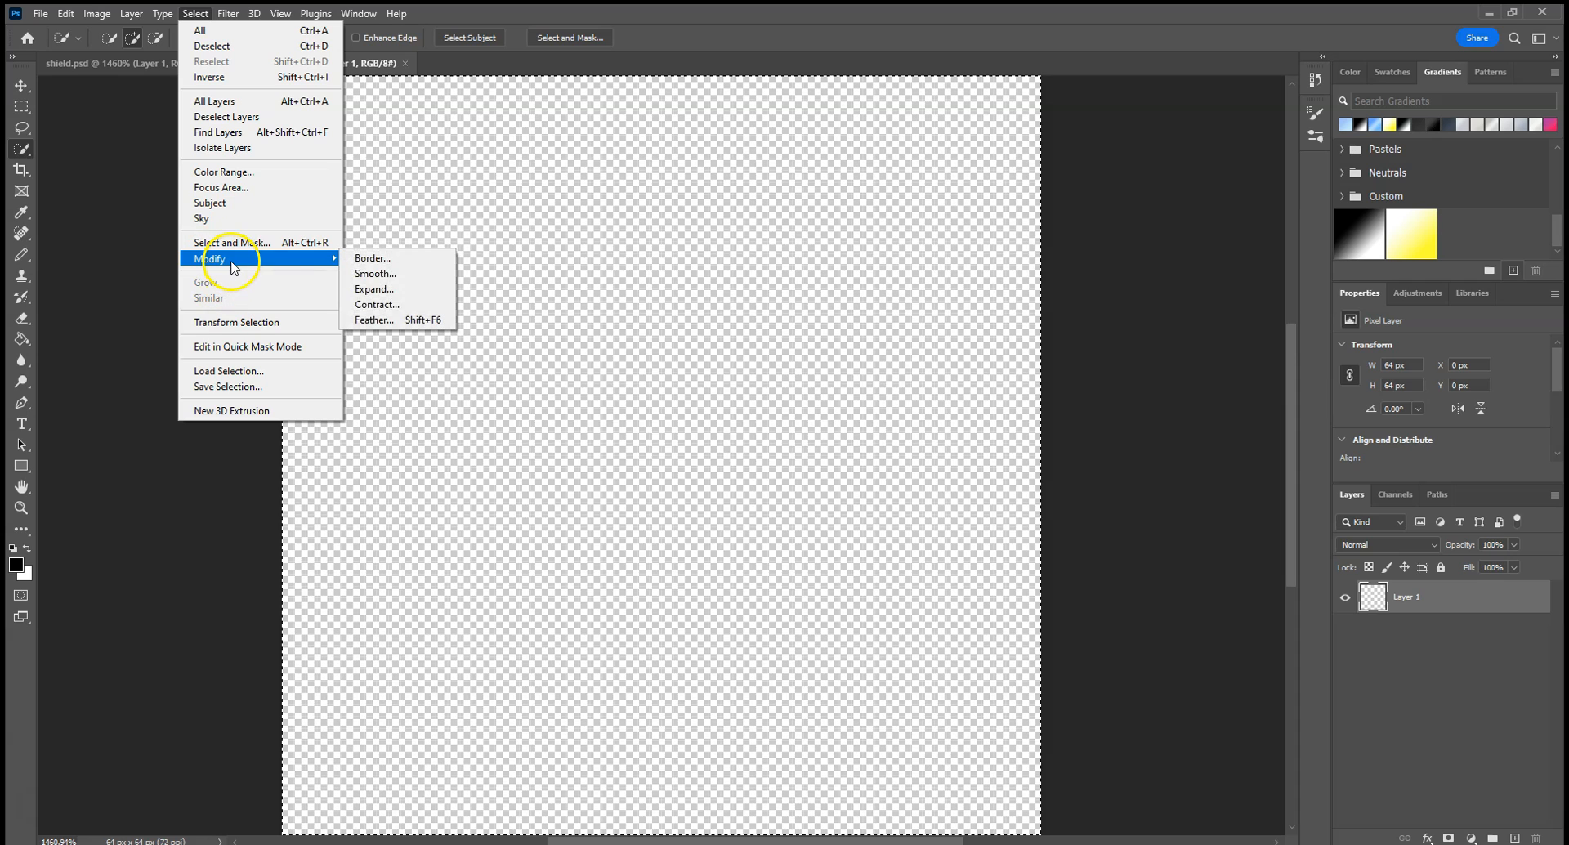
pyautogui.click(397, 305)
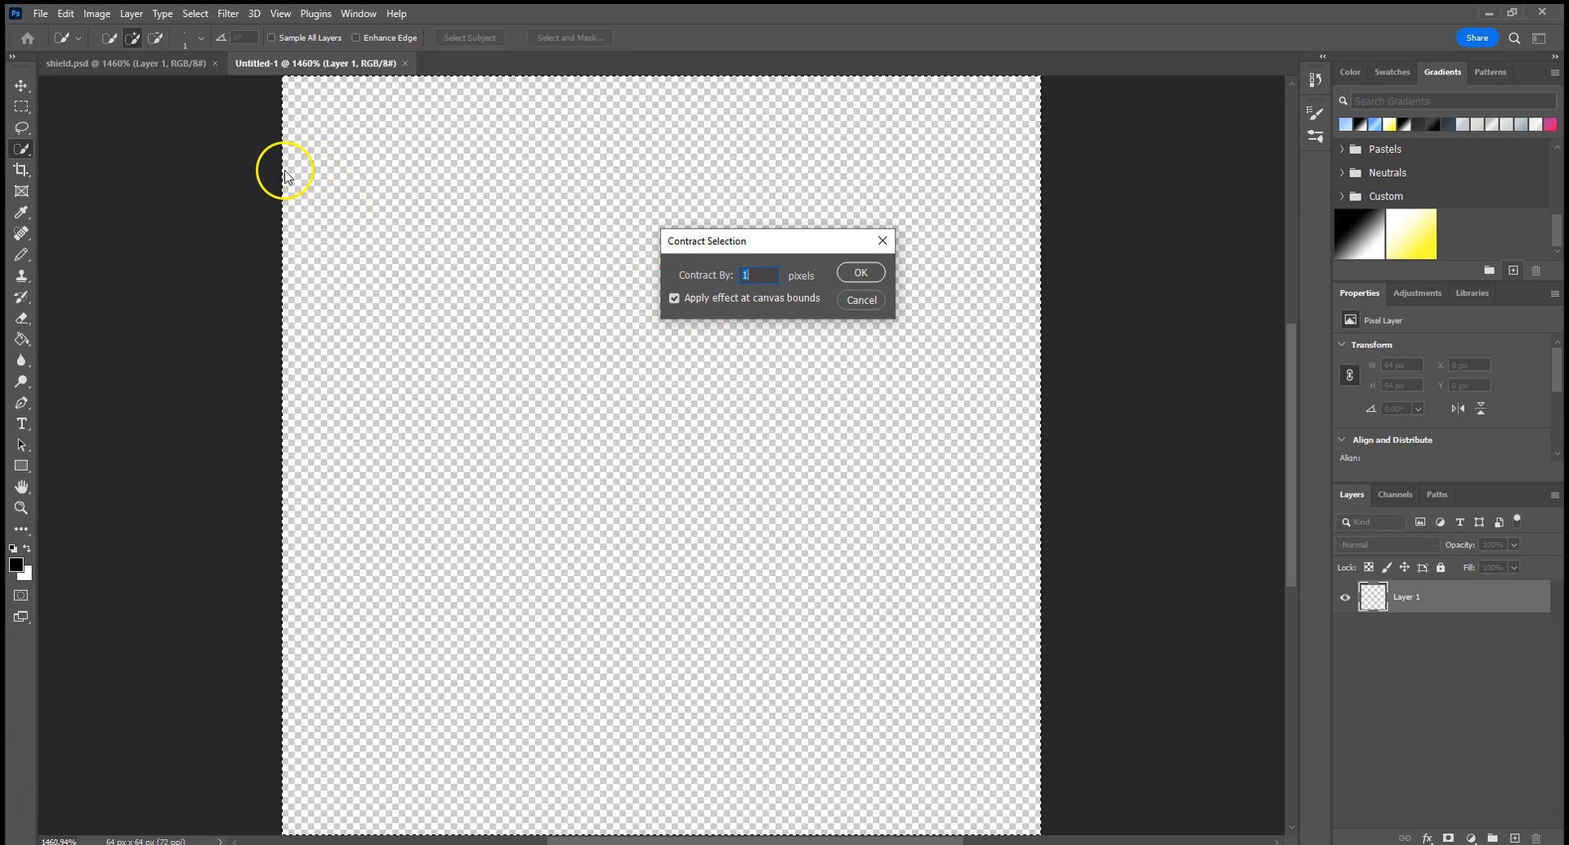
pyautogui.click(861, 272)
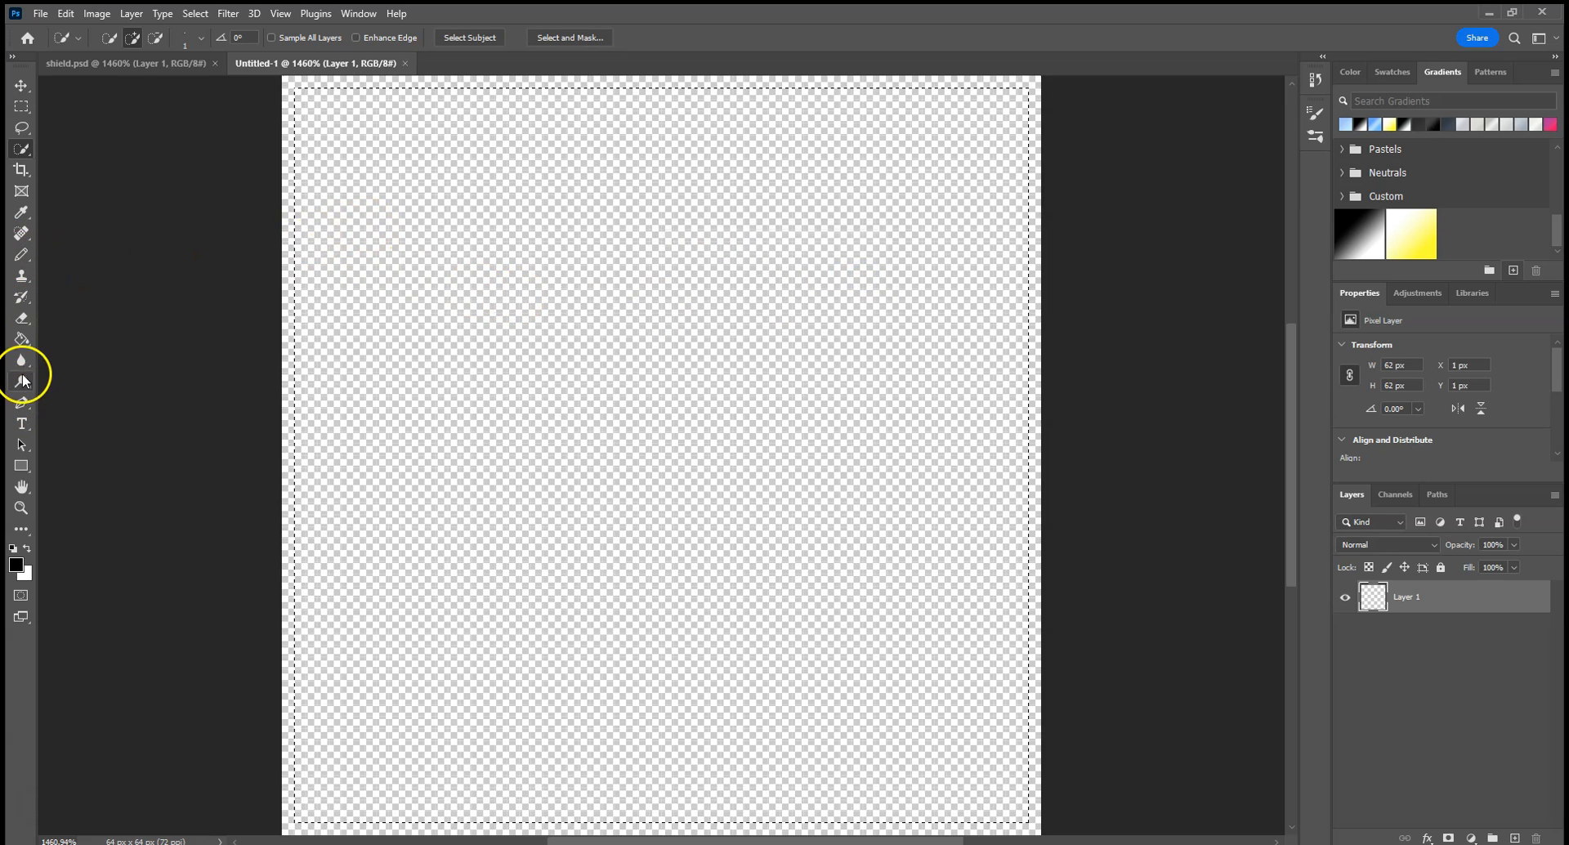
# Invert the selection to the one-pixel outer border and fill that border with black.
pyautogui.click(21, 338)
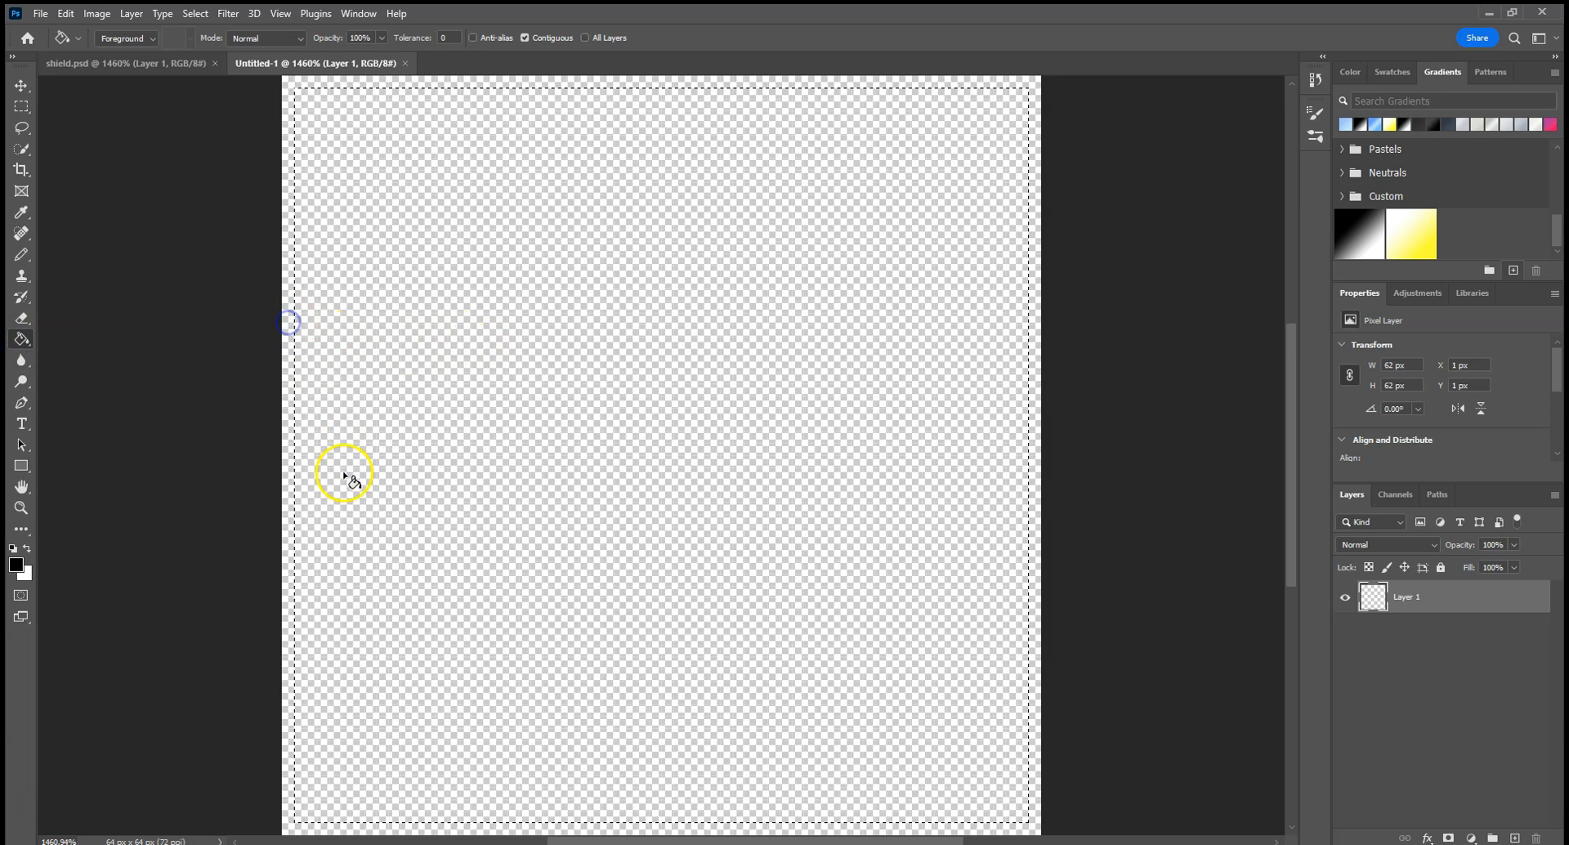
pyautogui.click(452, 367)
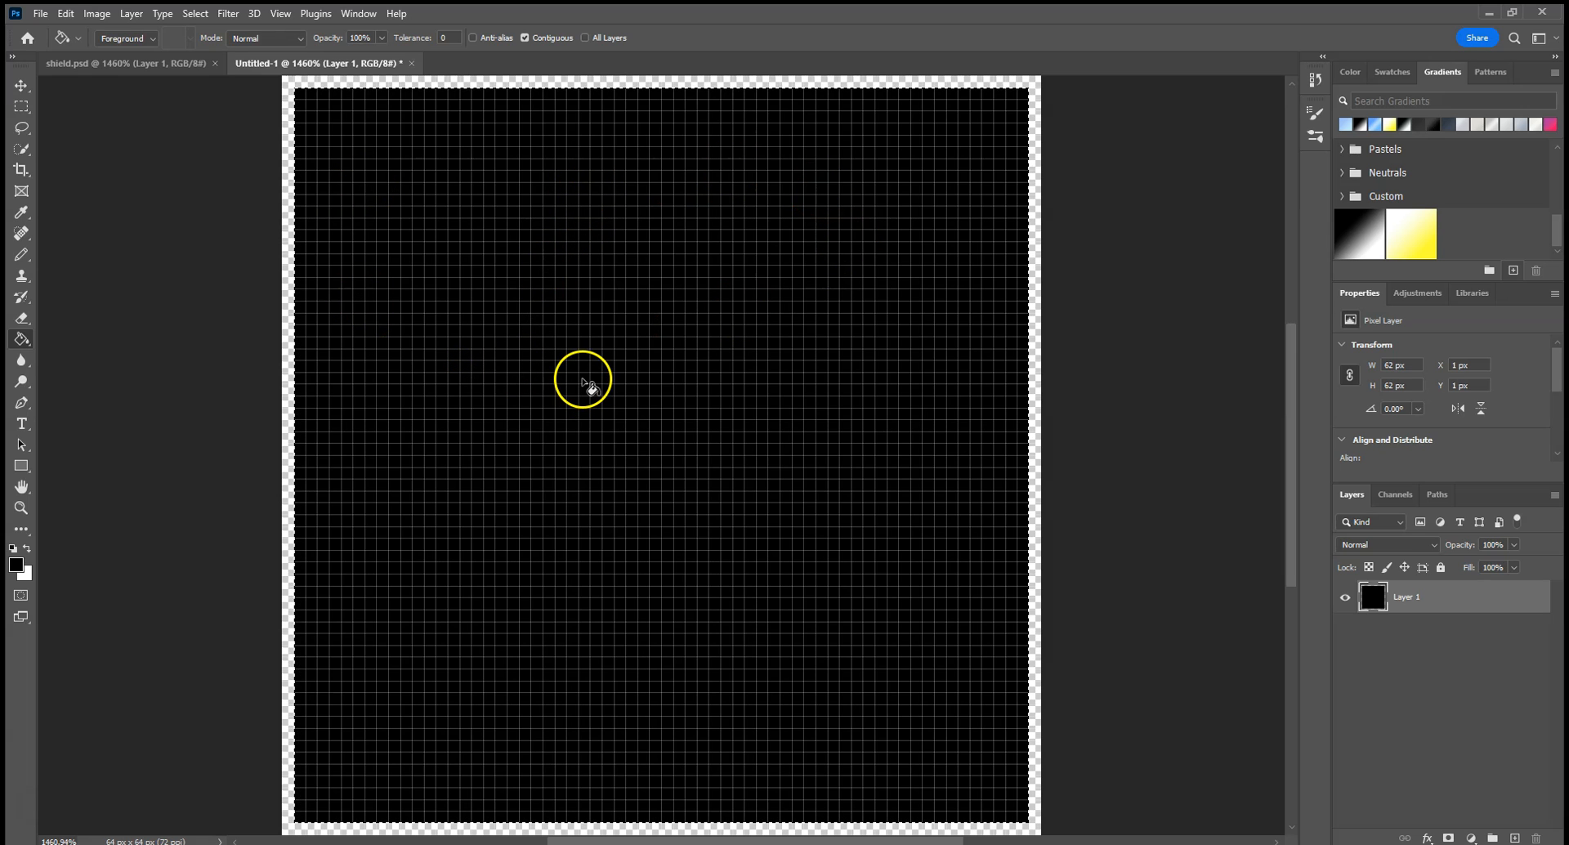
pyautogui.hotkey('ctrl', 'z')
pyautogui.click(195, 13)
pyautogui.click(202, 77)
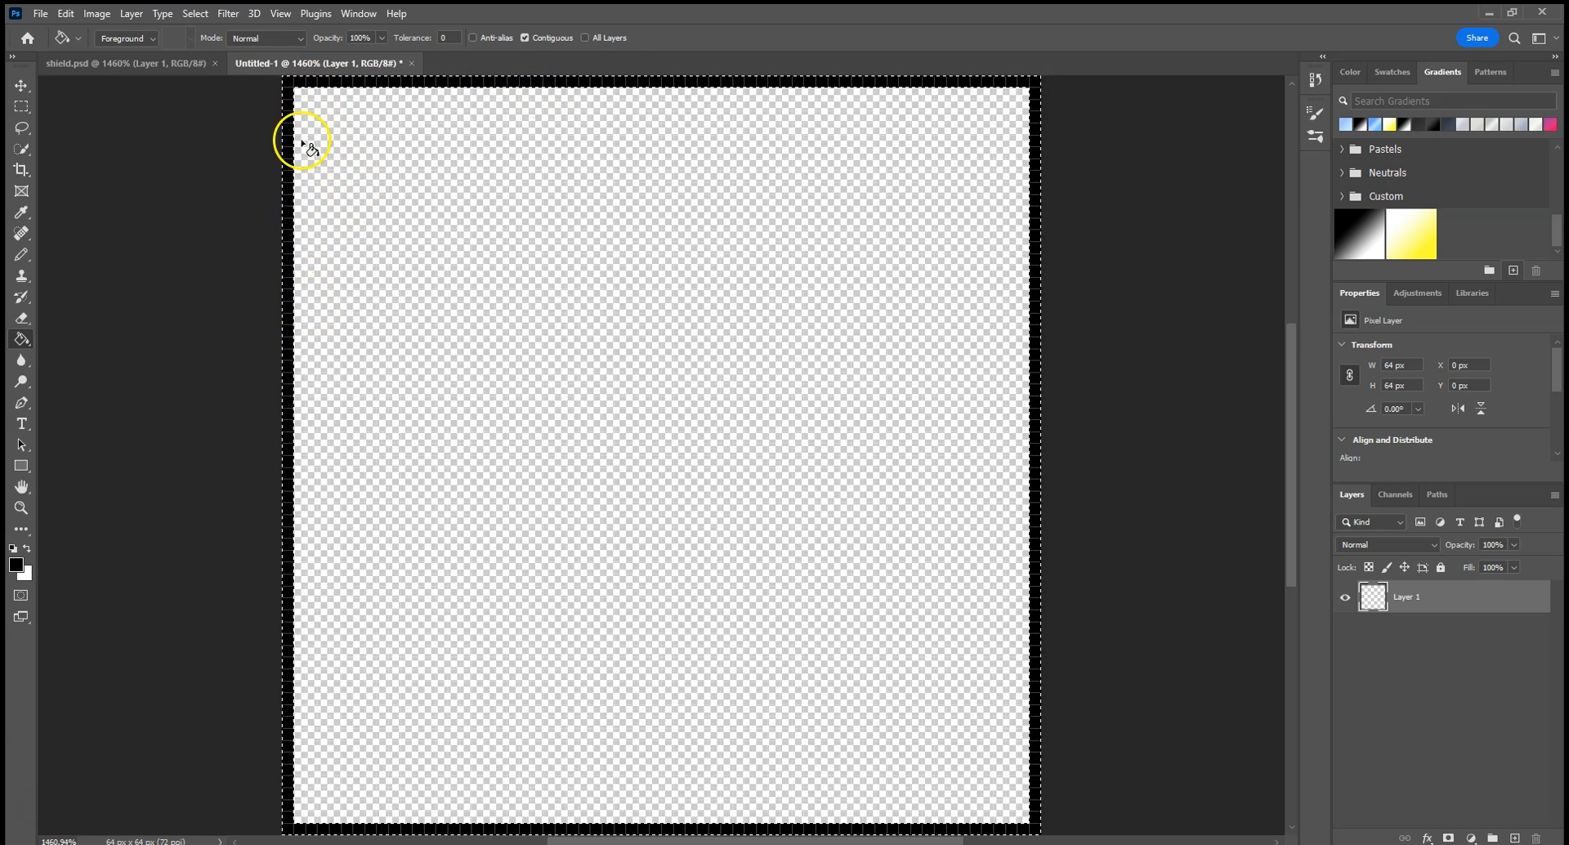
# Set the foreground colour to the blue 1727c1.
pyautogui.click(17, 564)
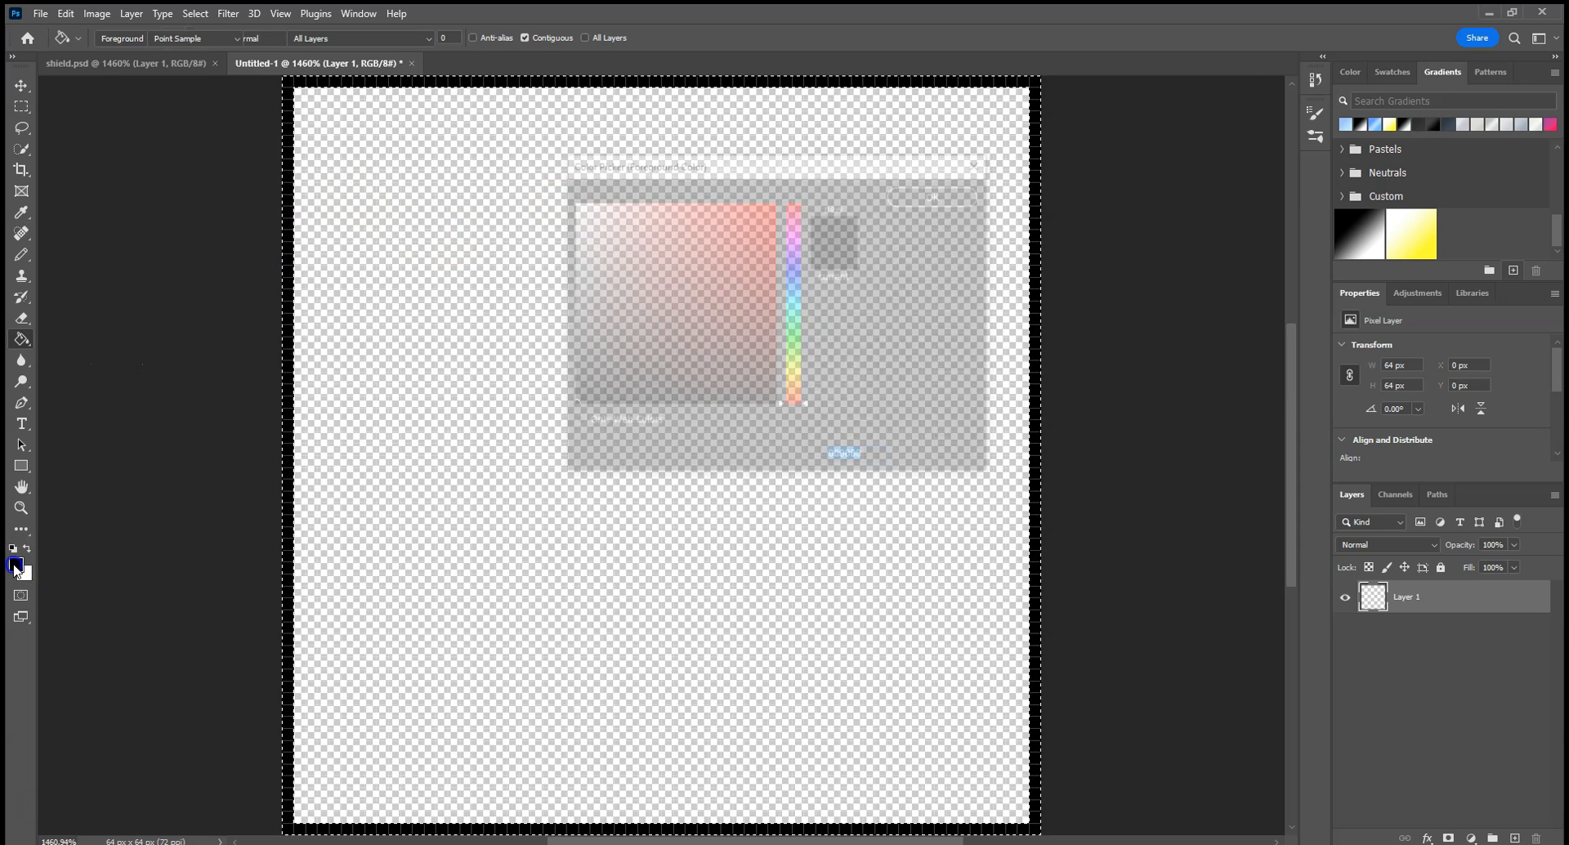
pyautogui.click(795, 270)
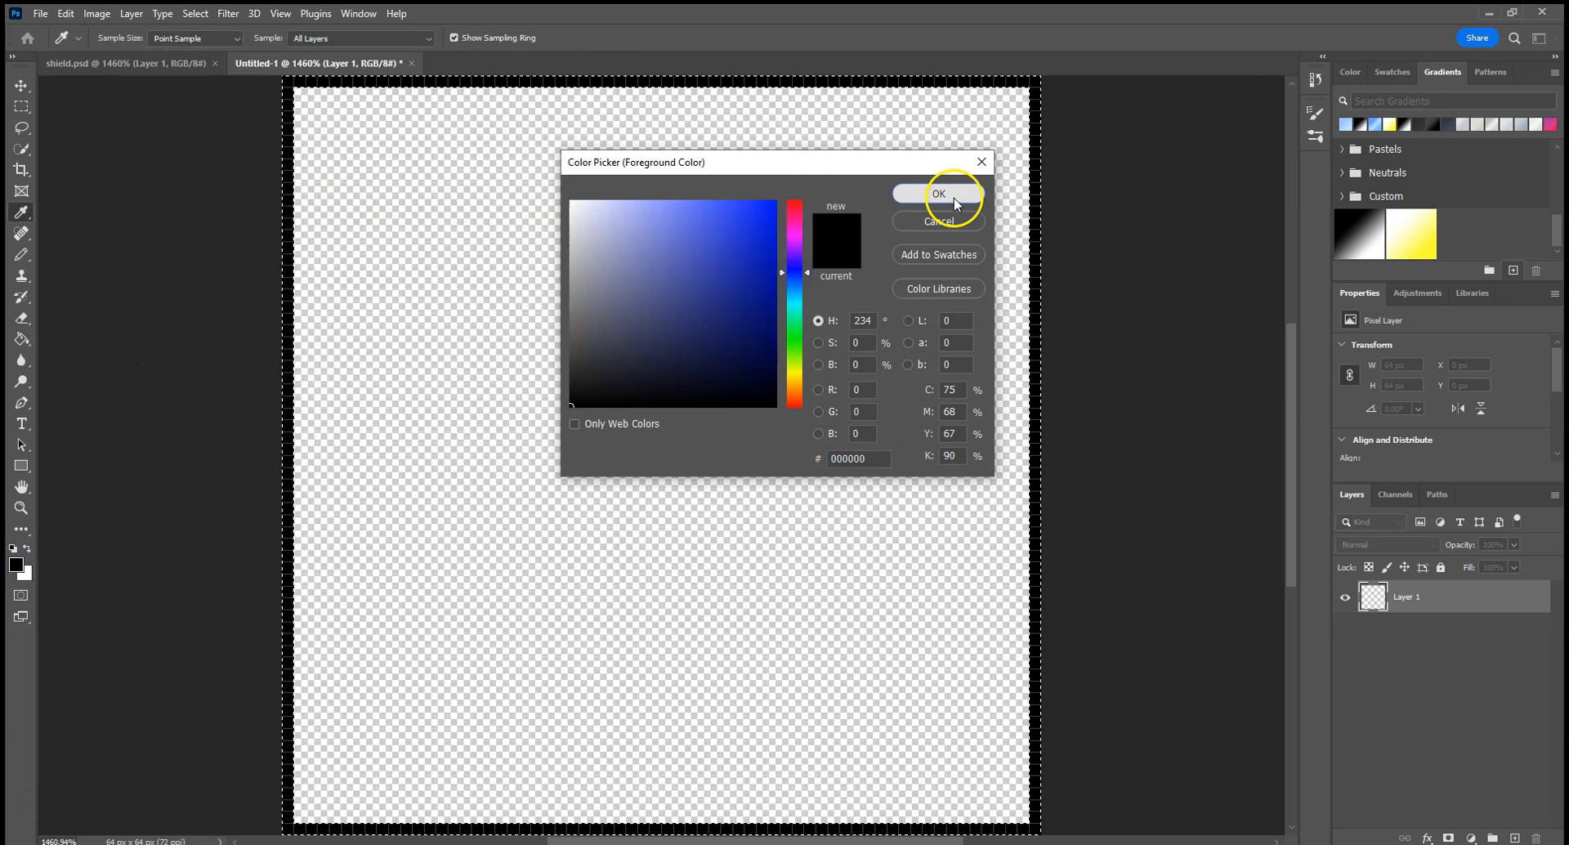
pyautogui.click(944, 193)
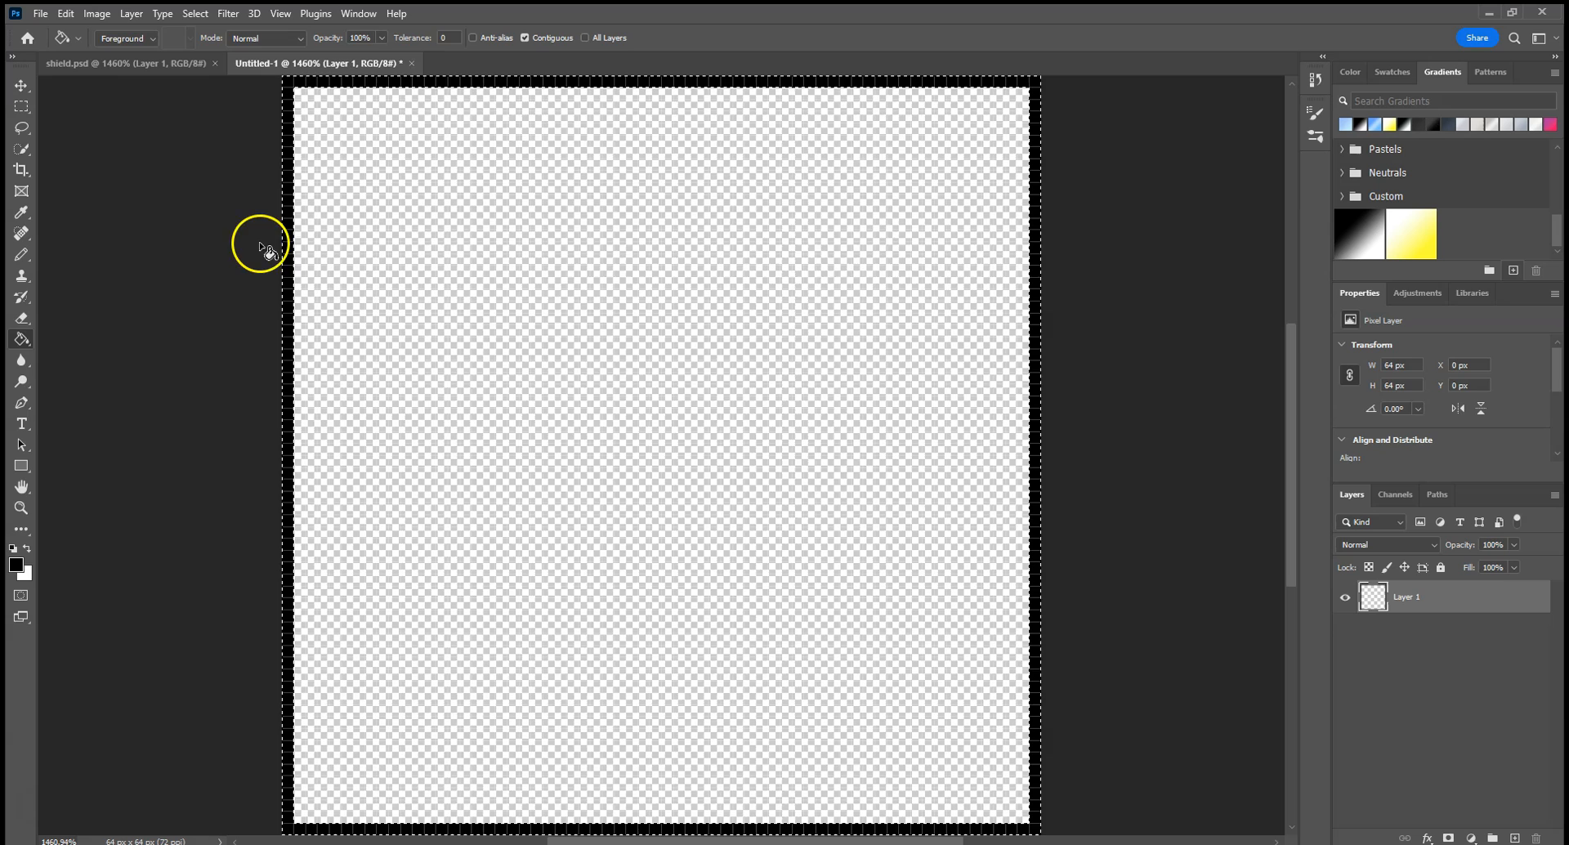
pyautogui.click(17, 564)
pyautogui.click(753, 250)
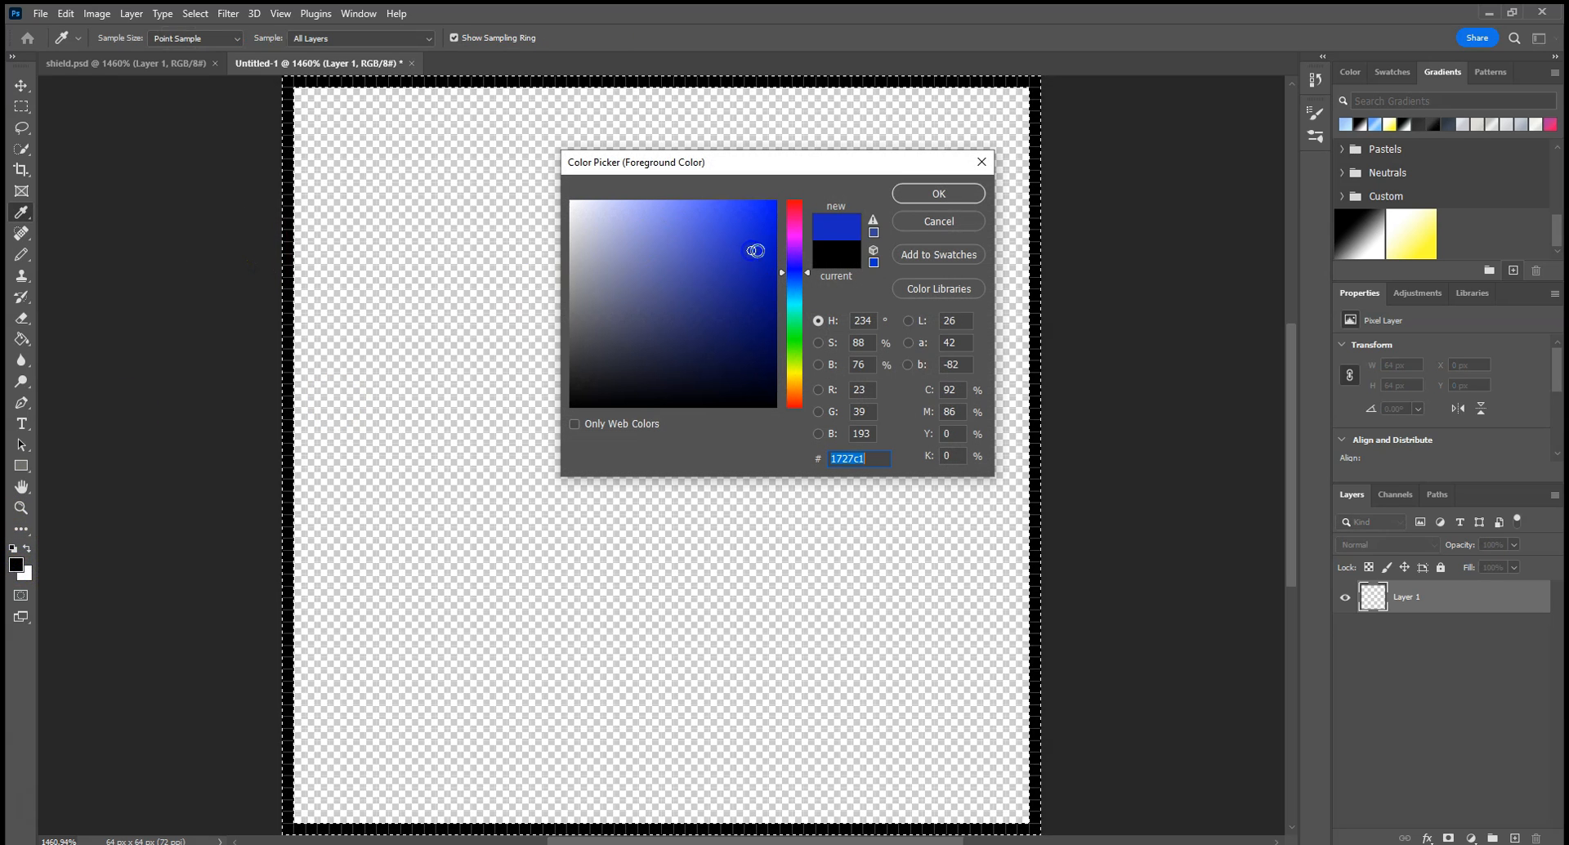
pyautogui.click(984, 194)
pyautogui.press('g')
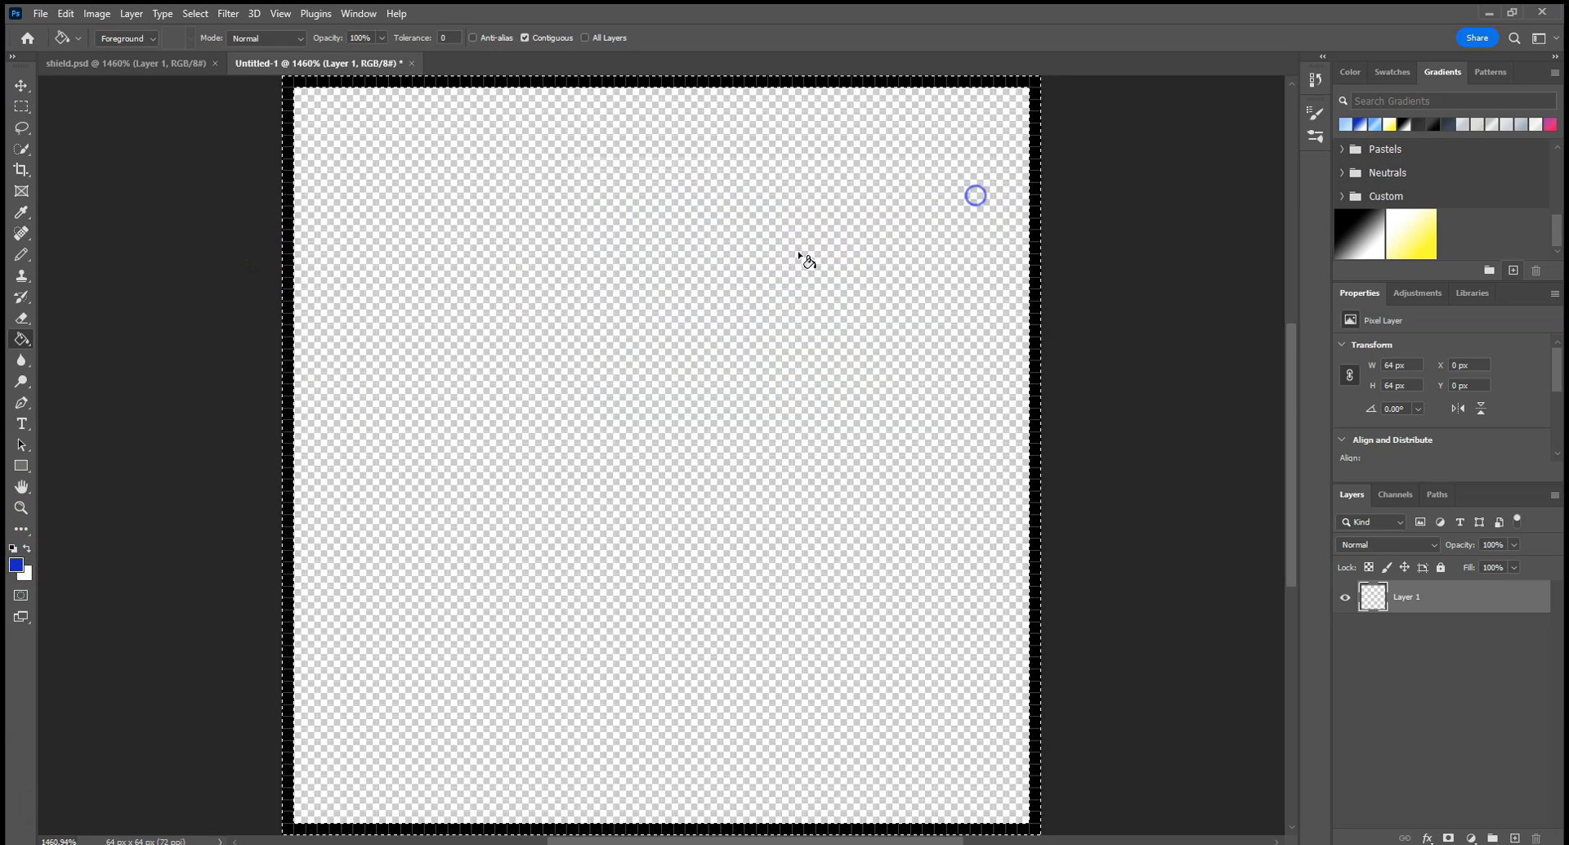
# Try to contract the outer border selection by 2 pixels.
pyautogui.click(180, 14)
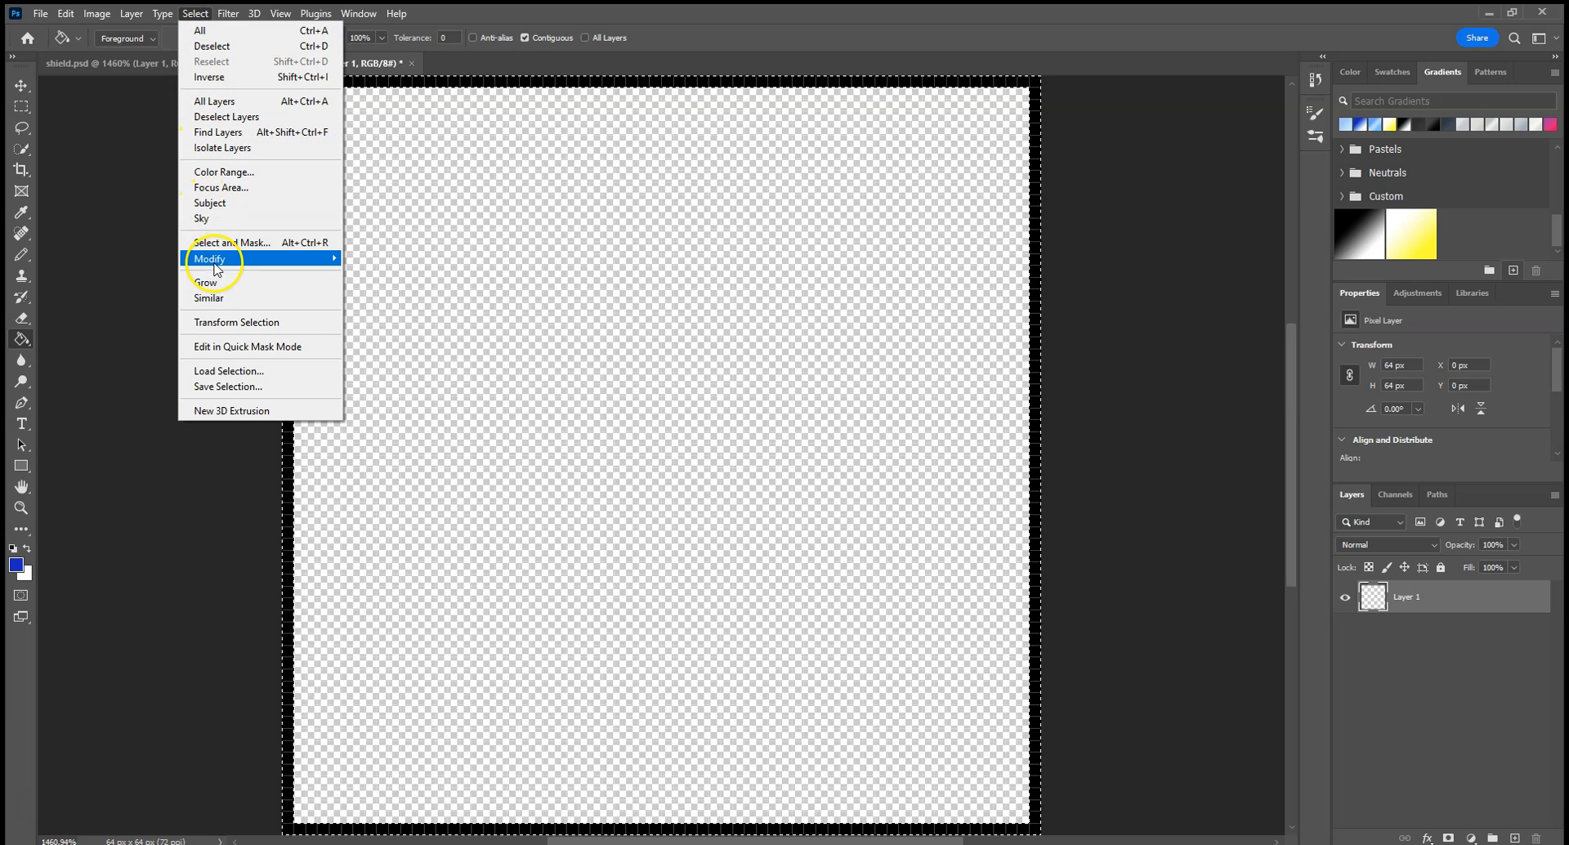
pyautogui.moveTo(219, 266)
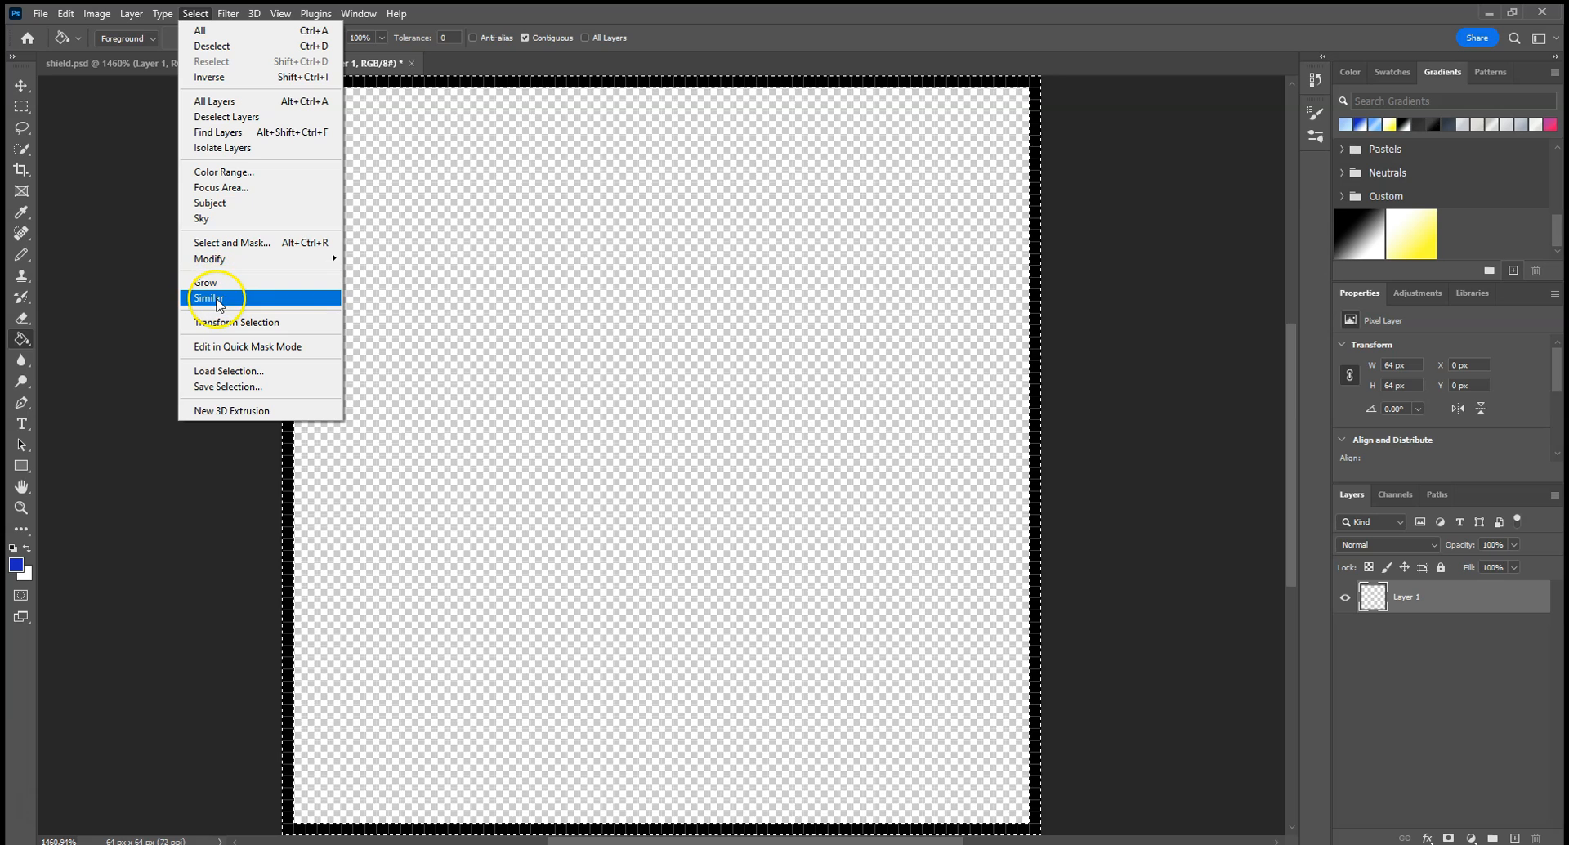
pyautogui.click(213, 298)
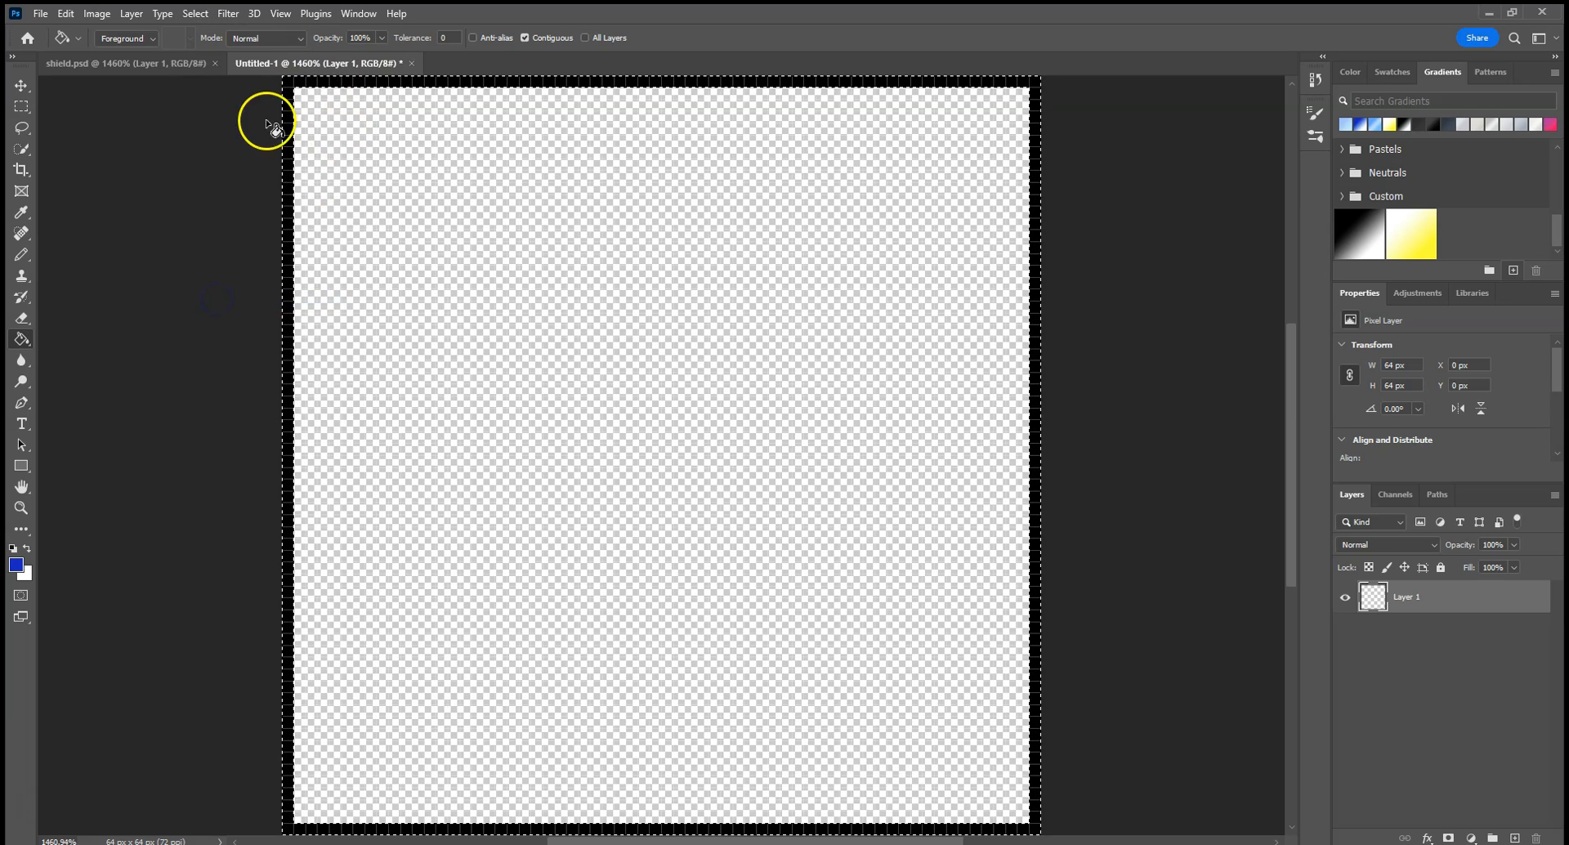
pyautogui.click(197, 14)
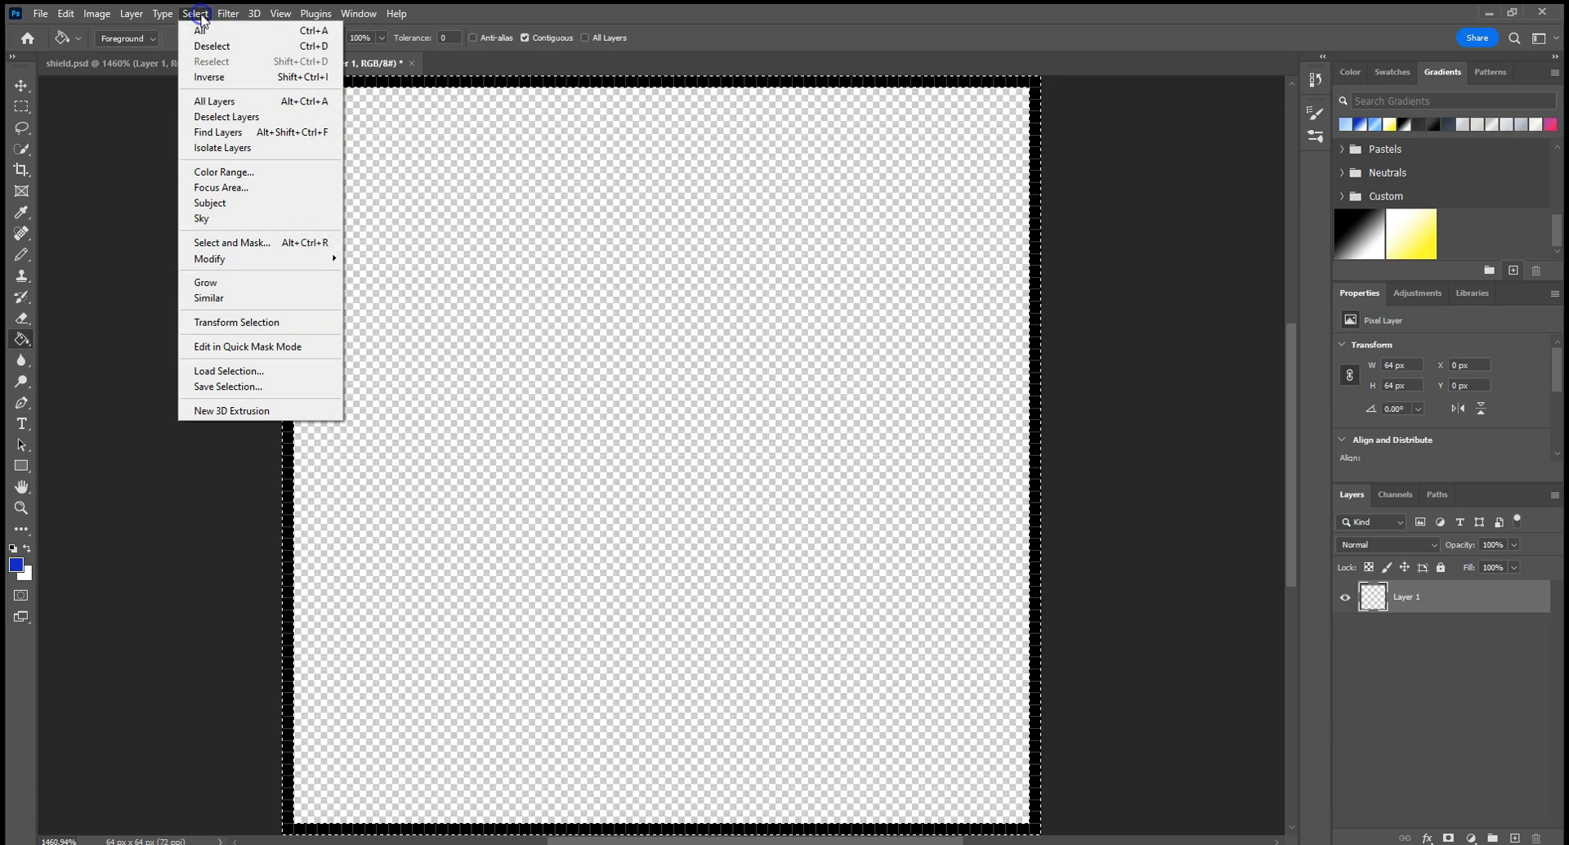
pyautogui.moveTo(220, 259)
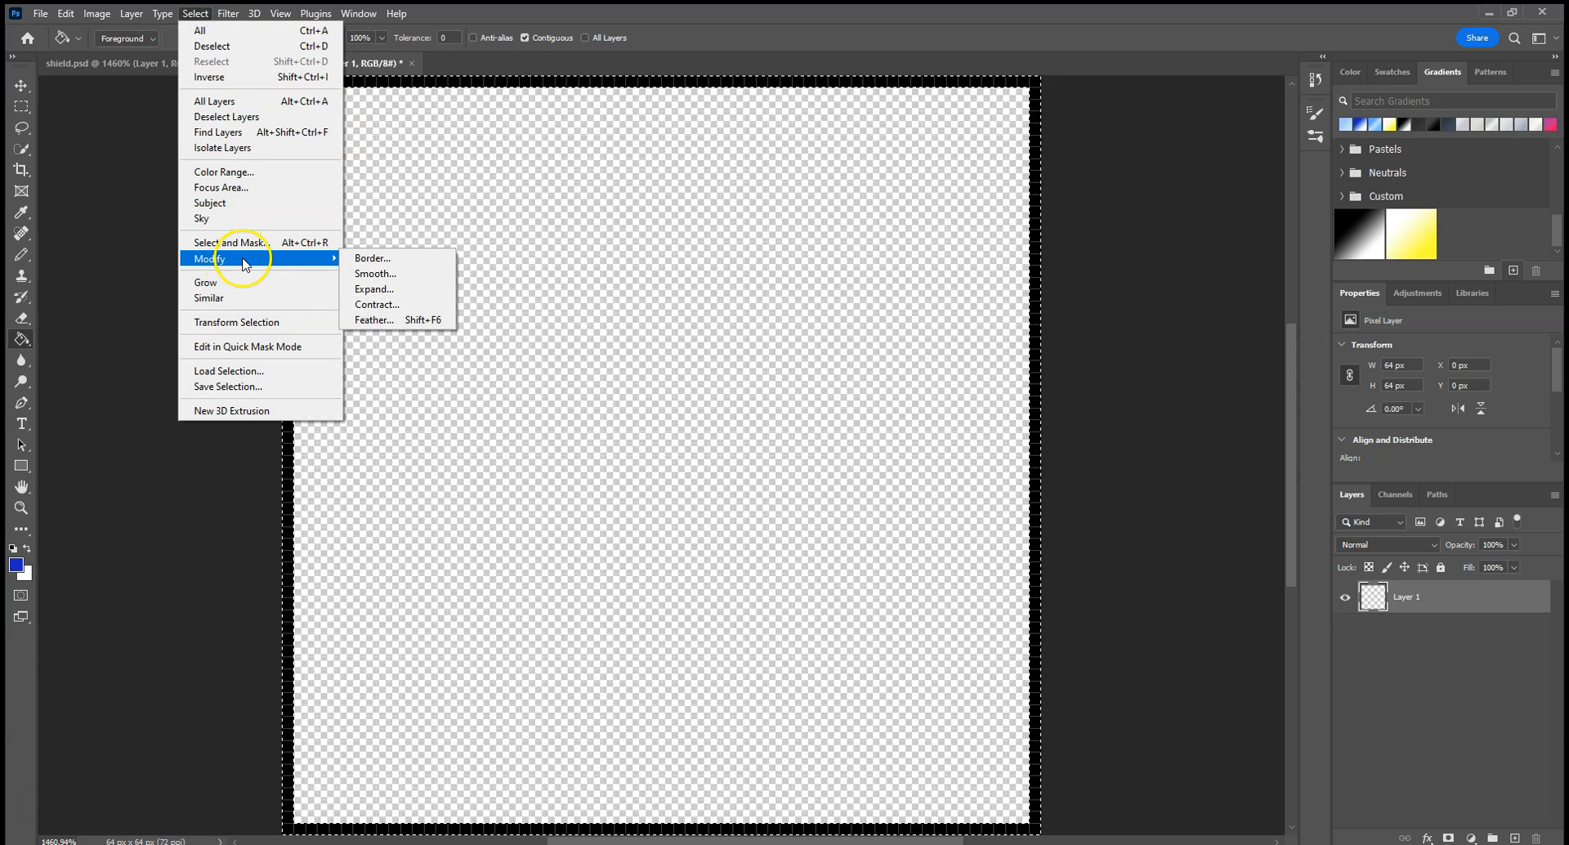
pyautogui.click(437, 313)
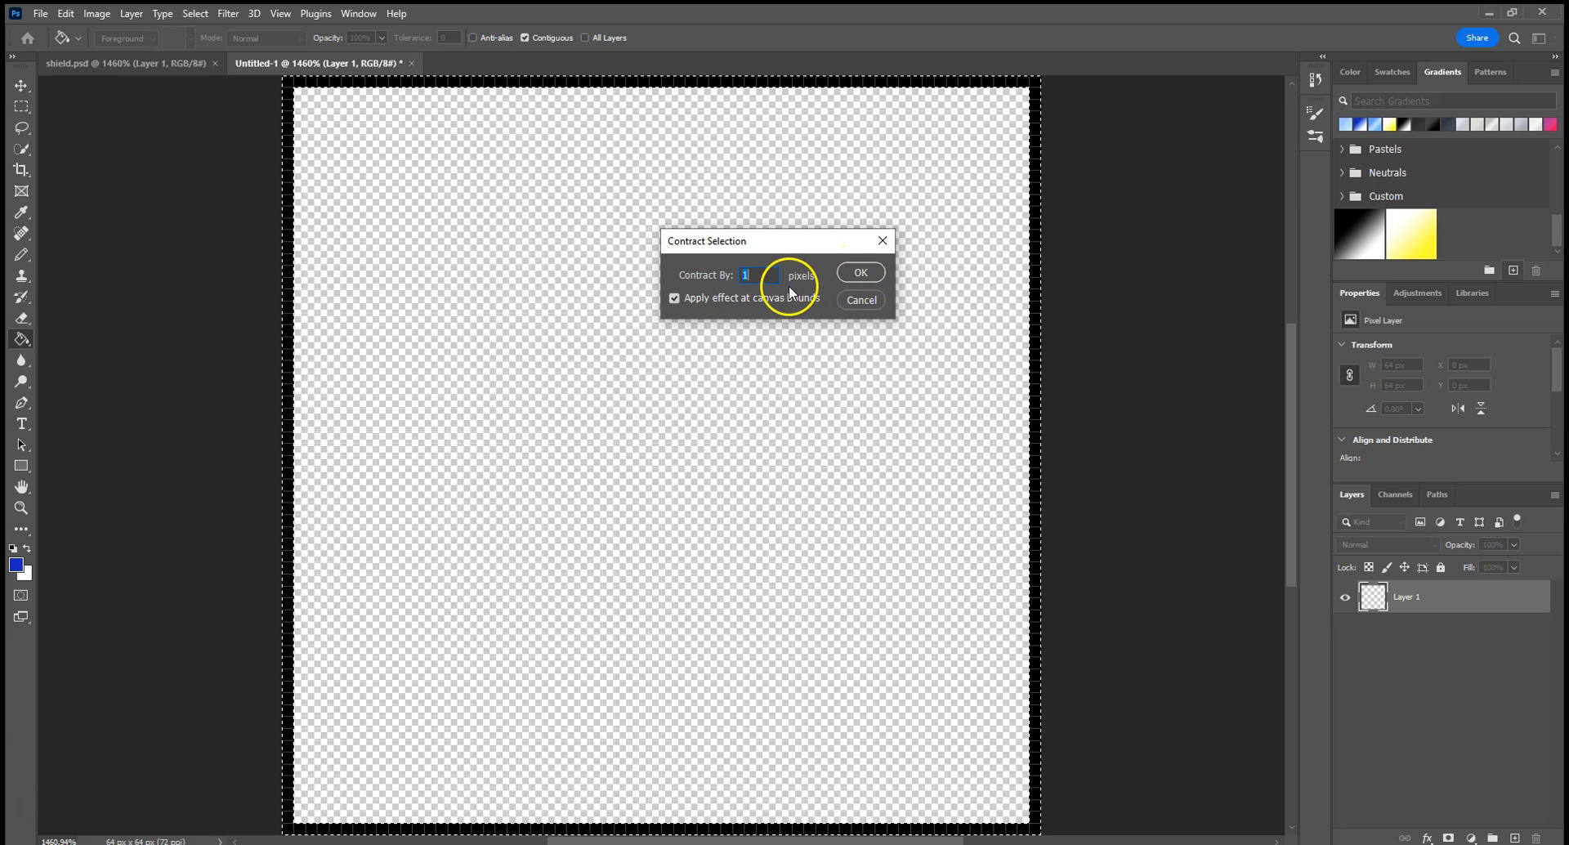
pyautogui.write('2')
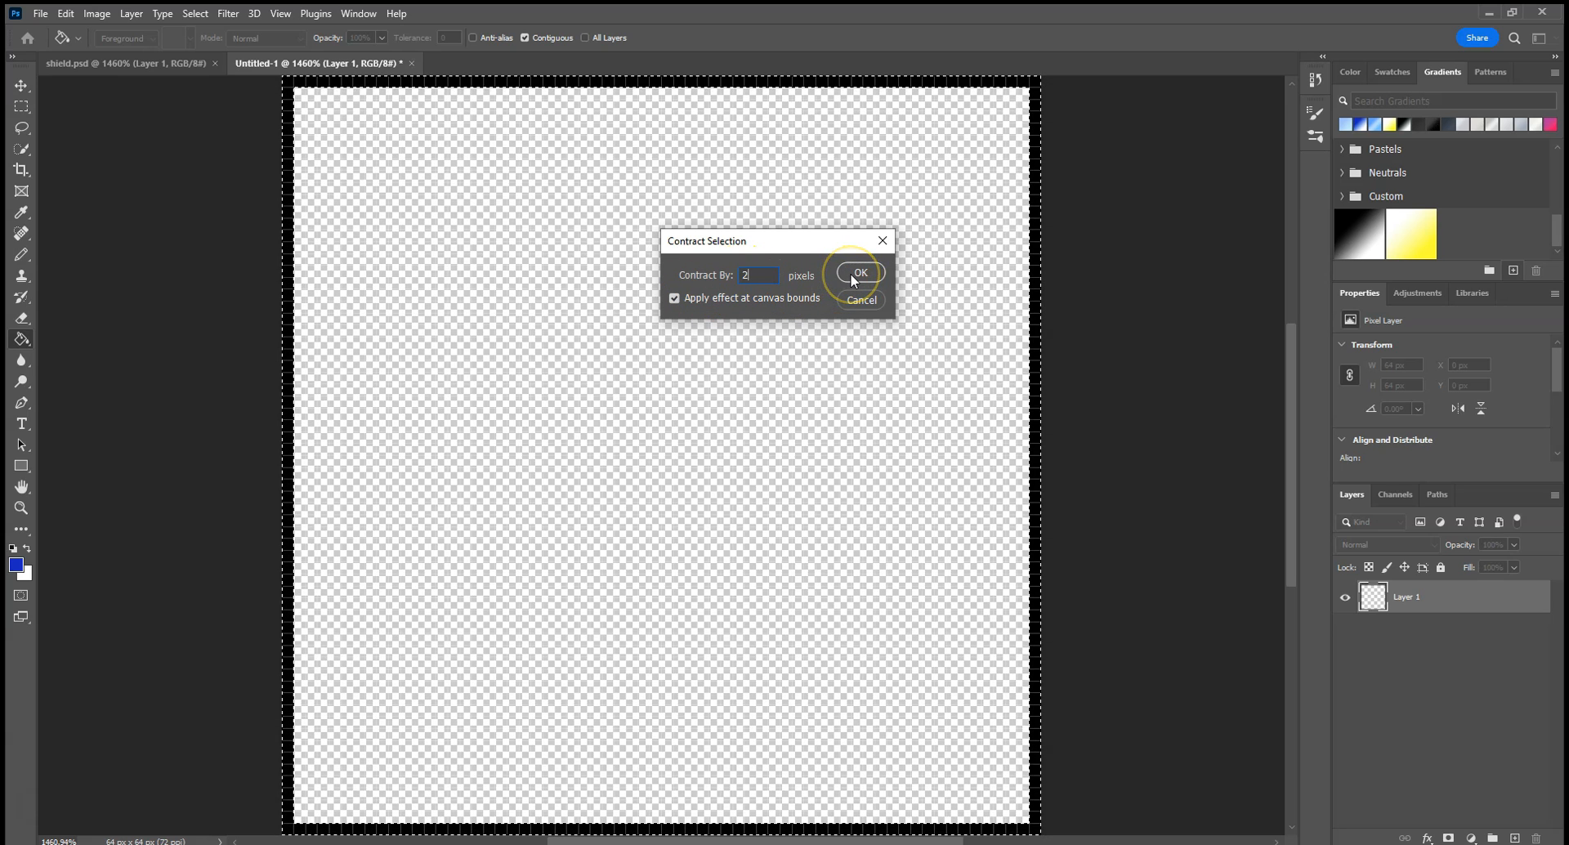
pyautogui.click(850, 273)
pyautogui.click(739, 320)
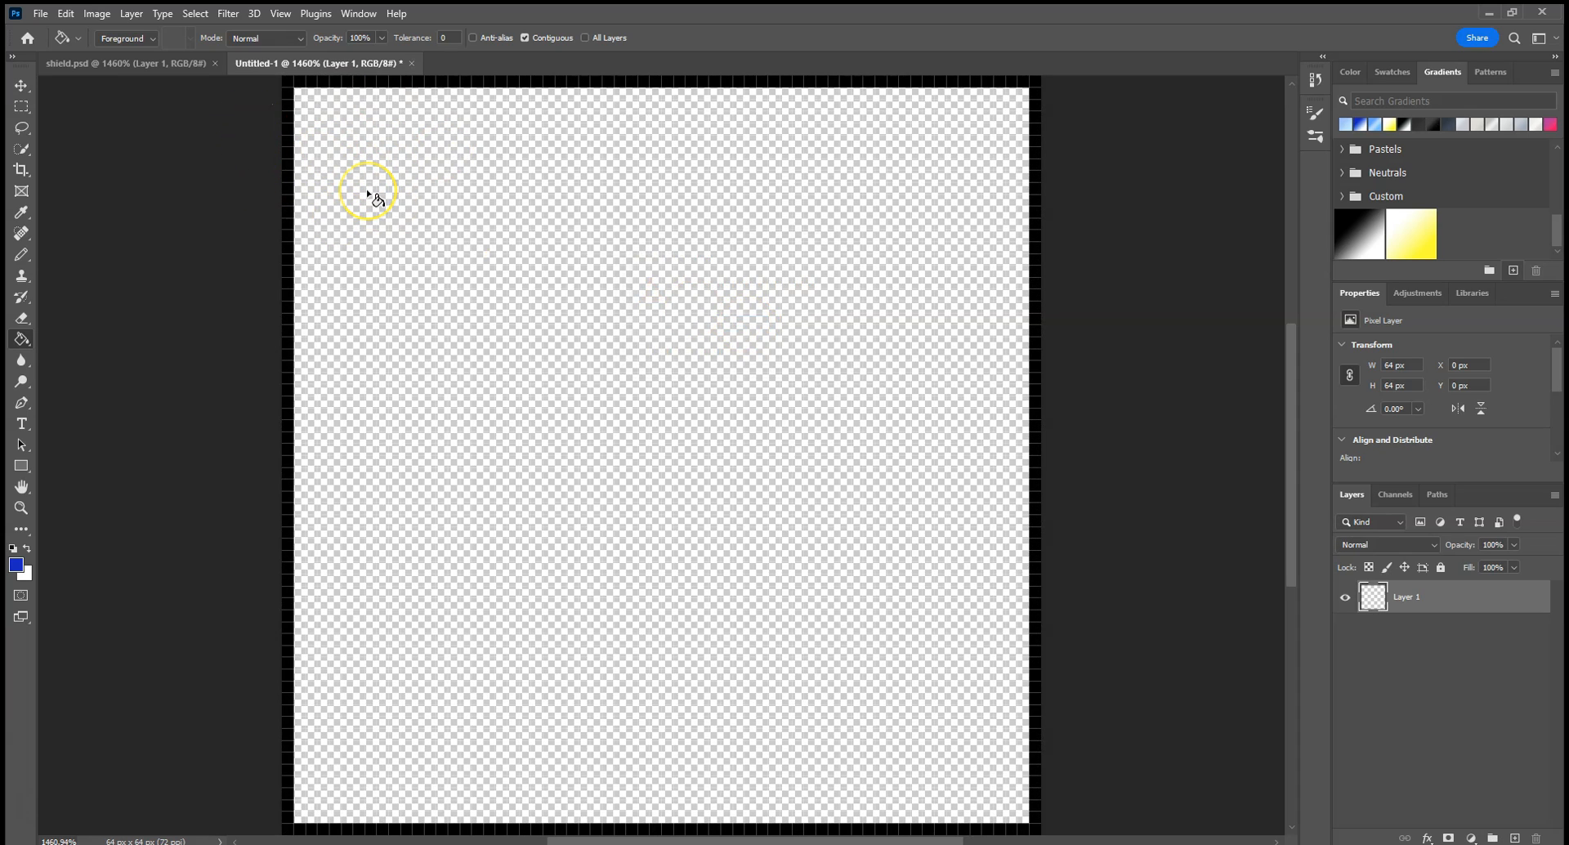
# Restore the border selection, invert it to the transparent interior and contract it by 2 pixels.
pyautogui.click(22, 147)
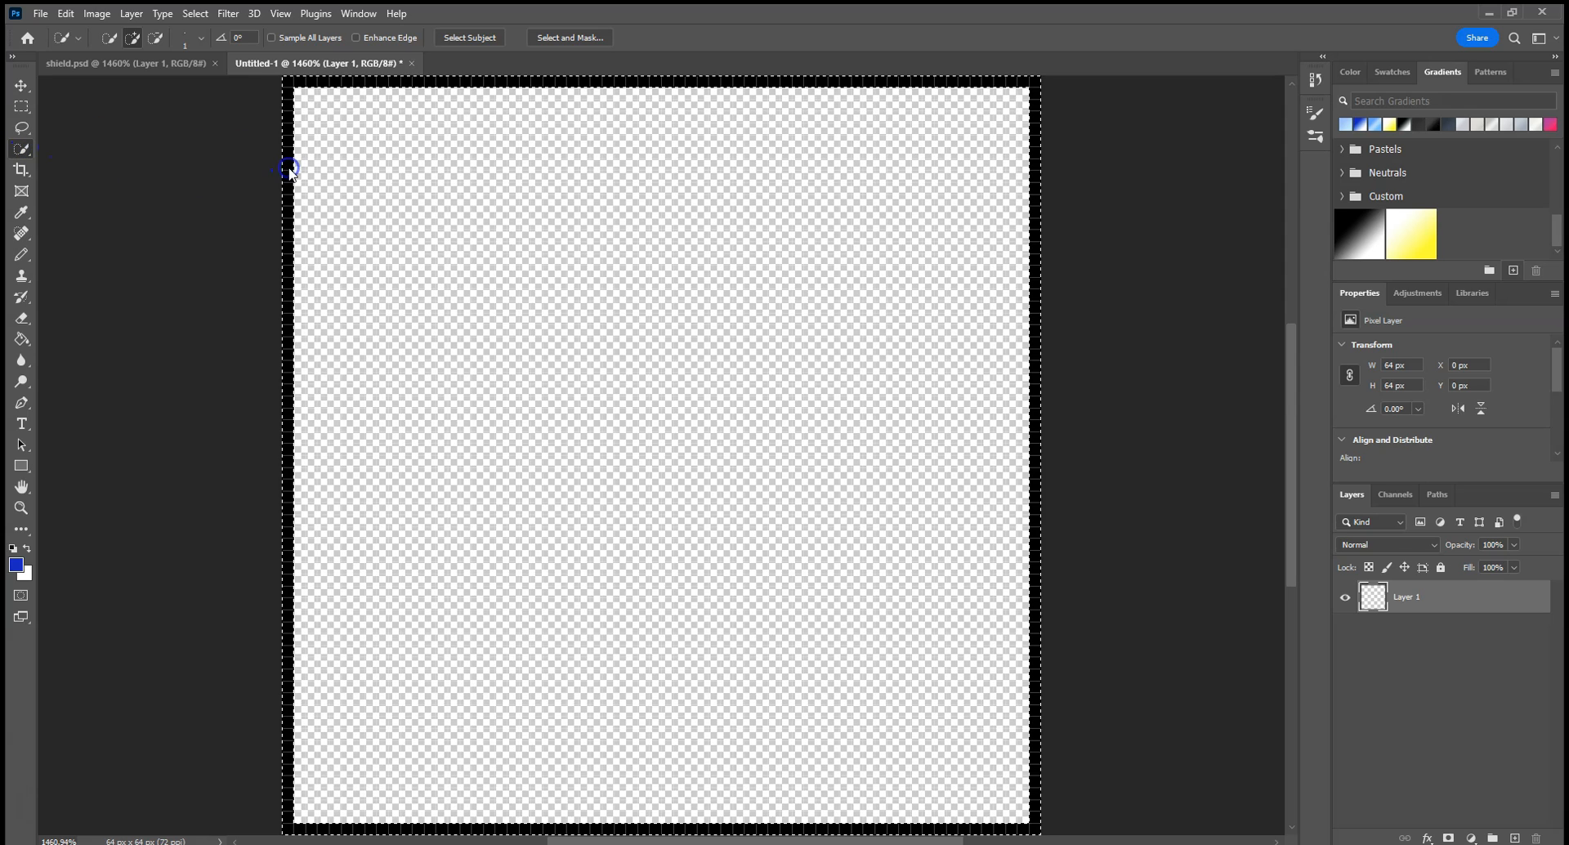
pyautogui.click(196, 14)
pyautogui.click(206, 77)
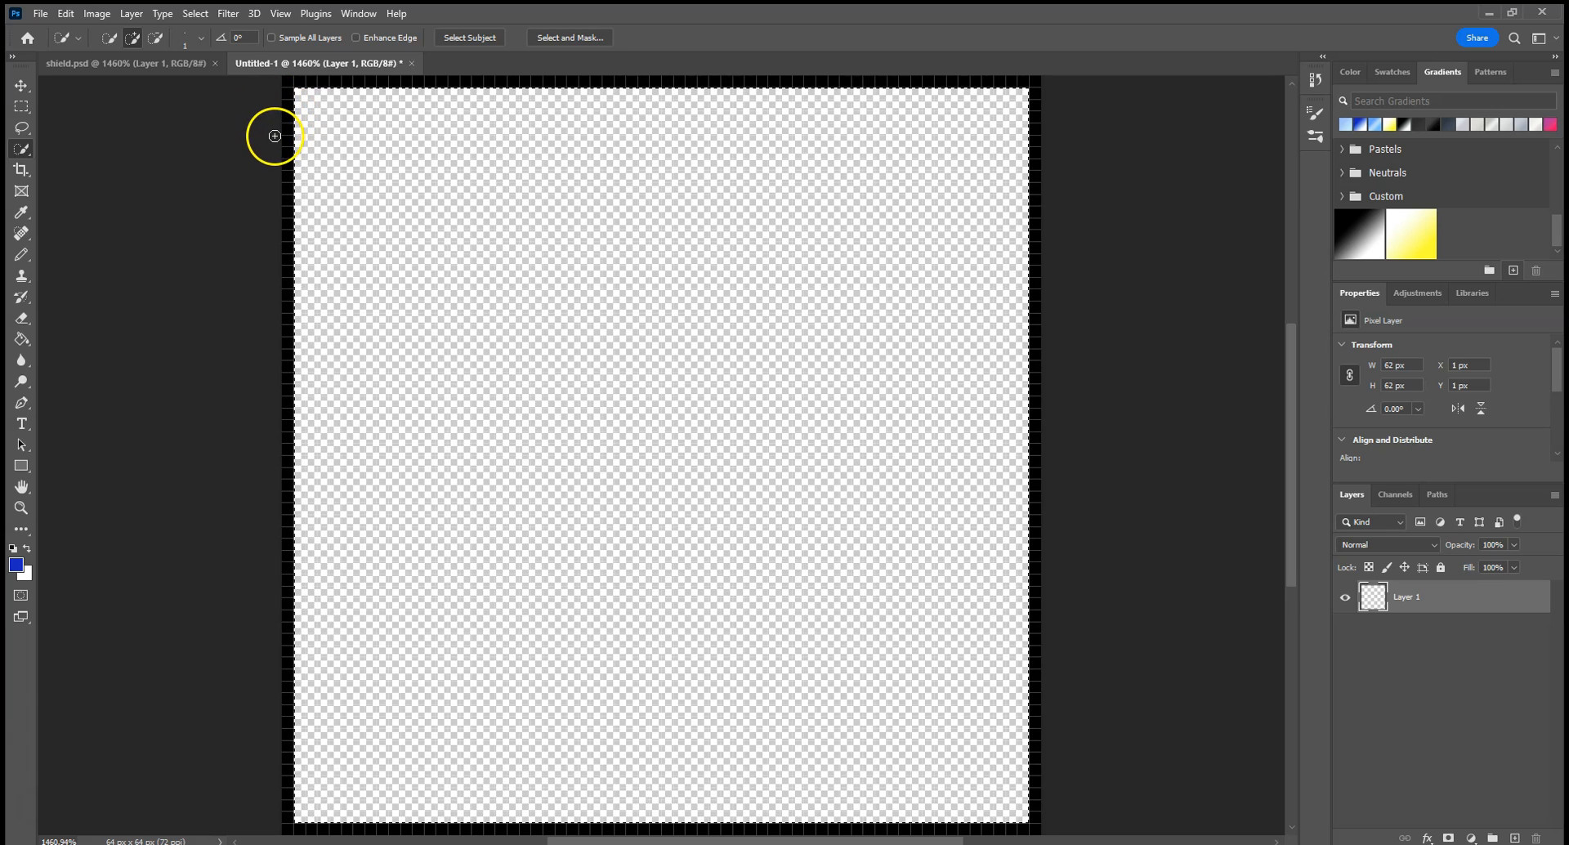
pyautogui.click(195, 13)
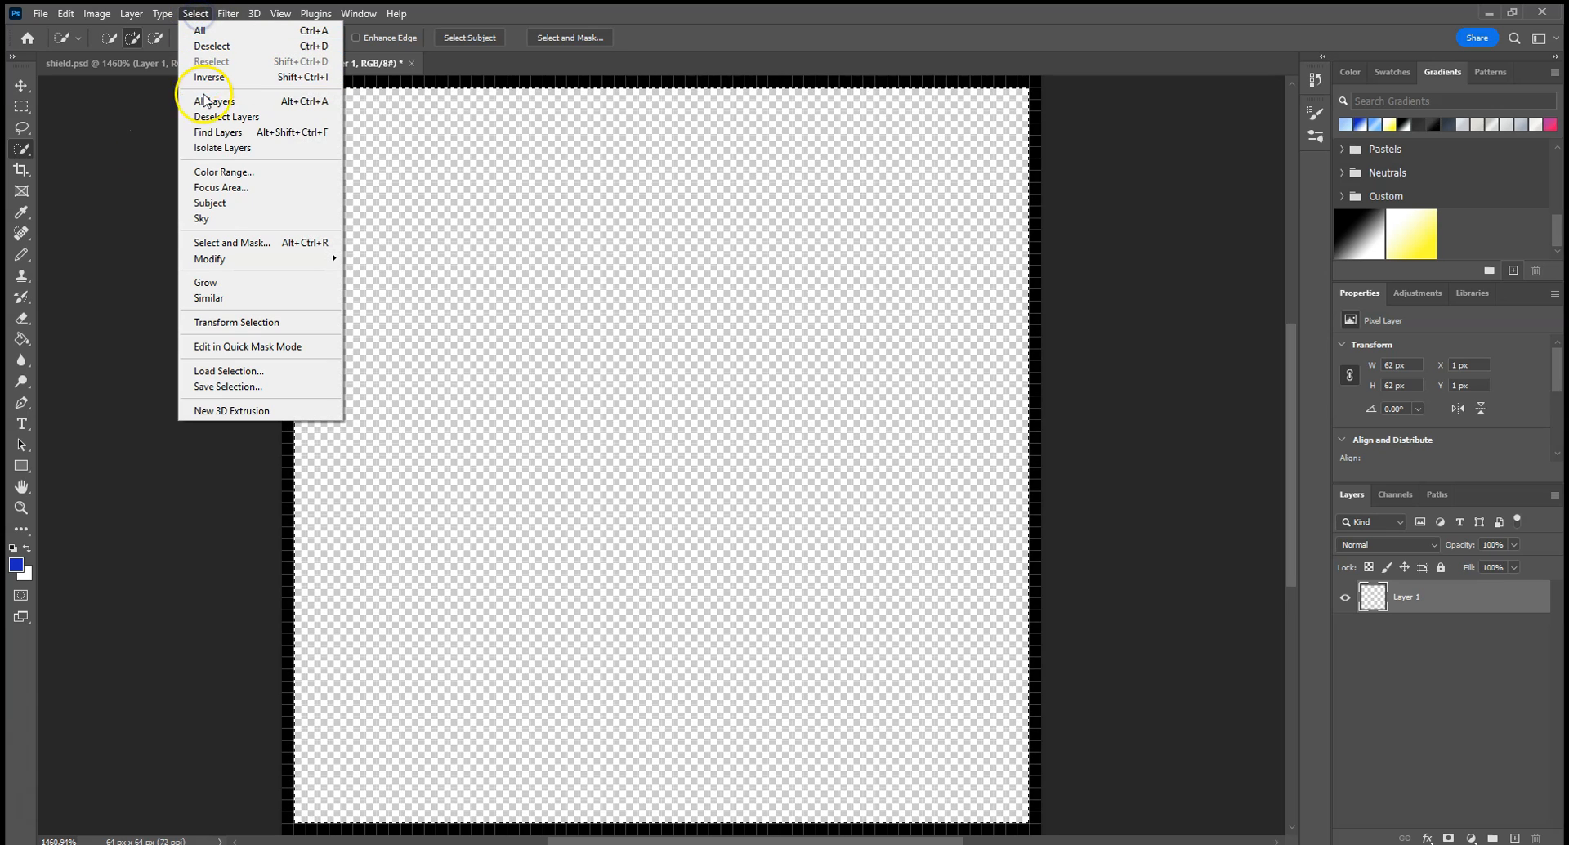
pyautogui.moveTo(245, 258)
pyautogui.click(377, 304)
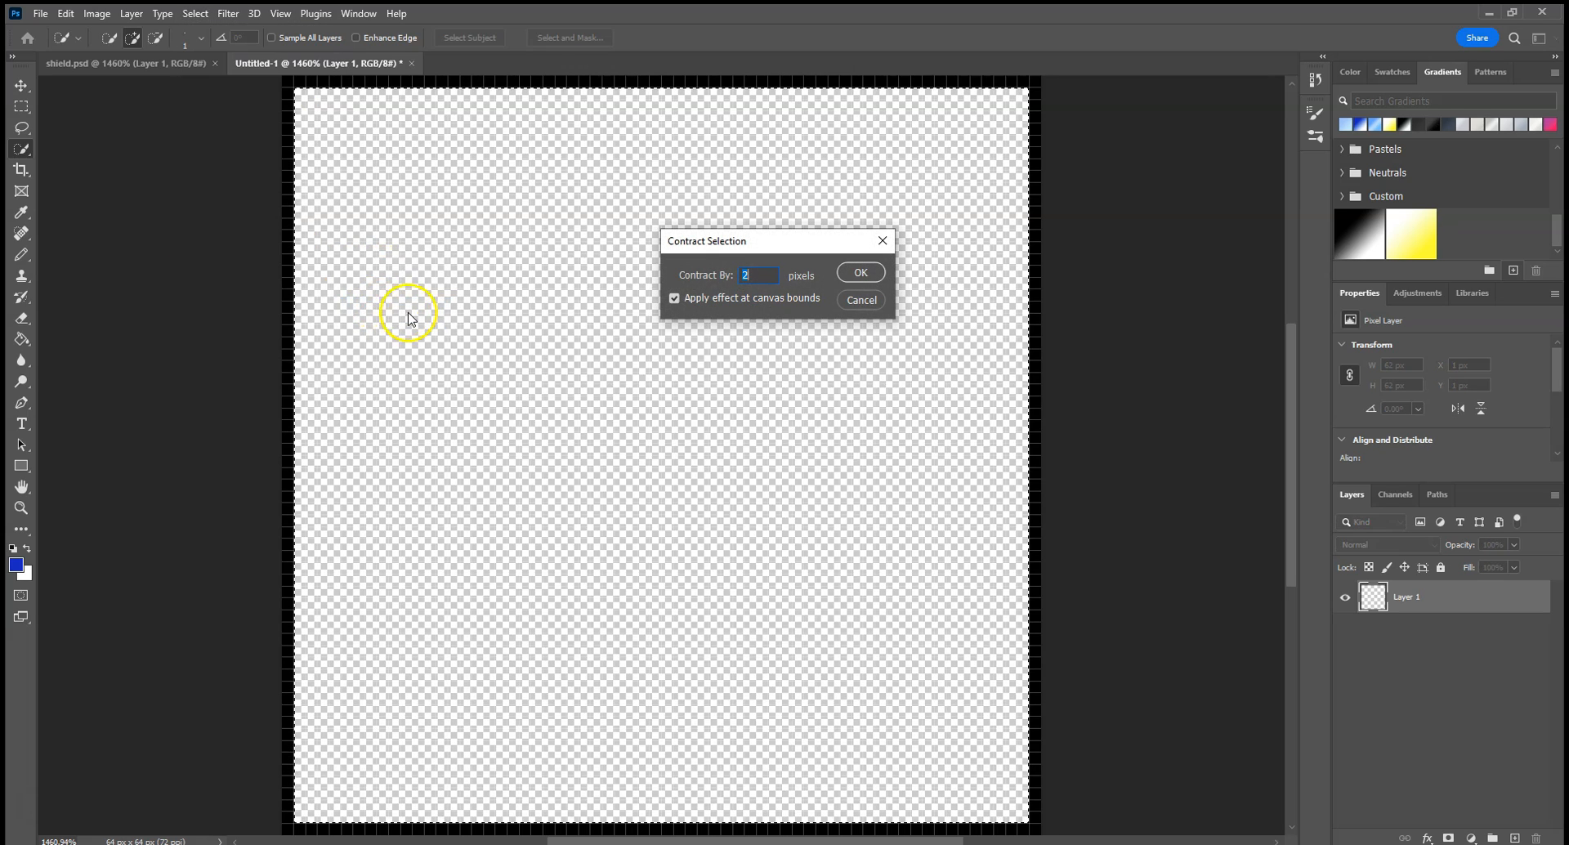
pyautogui.click(856, 275)
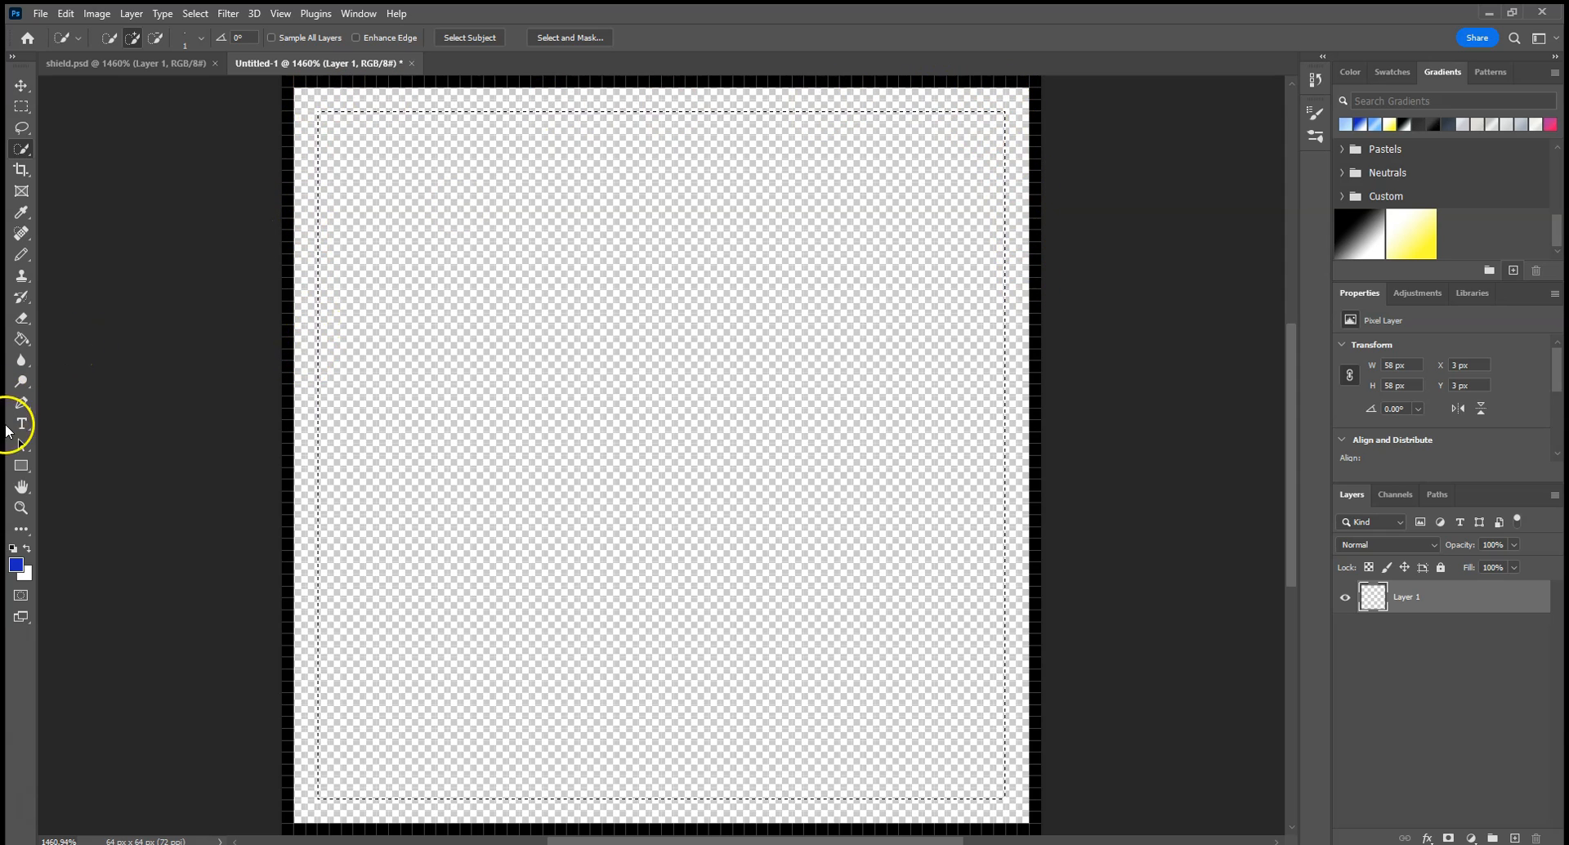
# Invert the selection and fill the two-pixel ring inside the black border with blue.
pyautogui.click(22, 339)
pyautogui.click(305, 284)
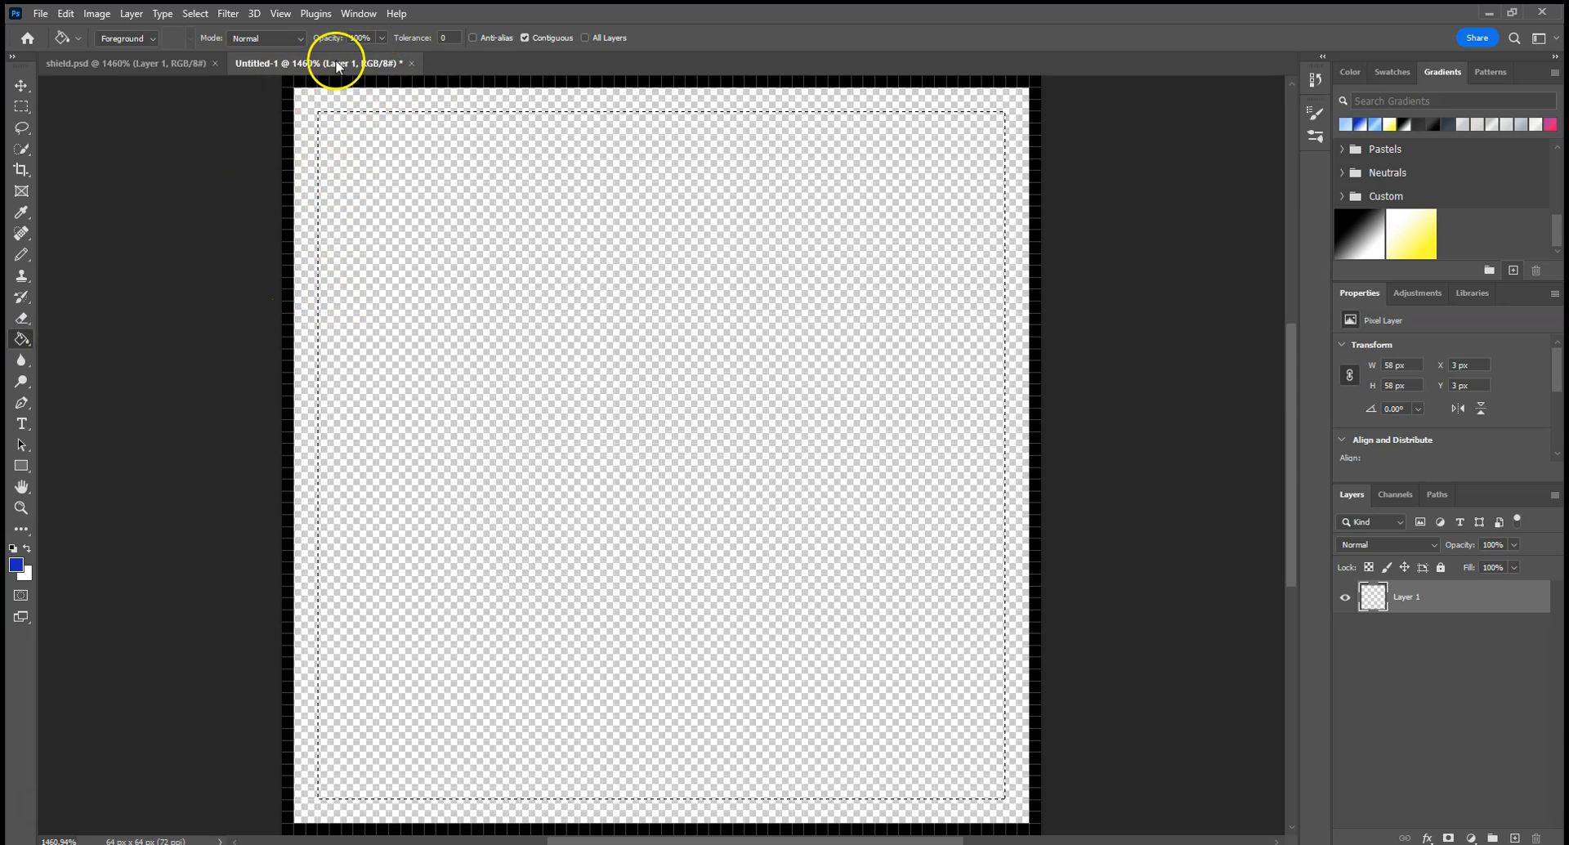
pyautogui.click(230, 14)
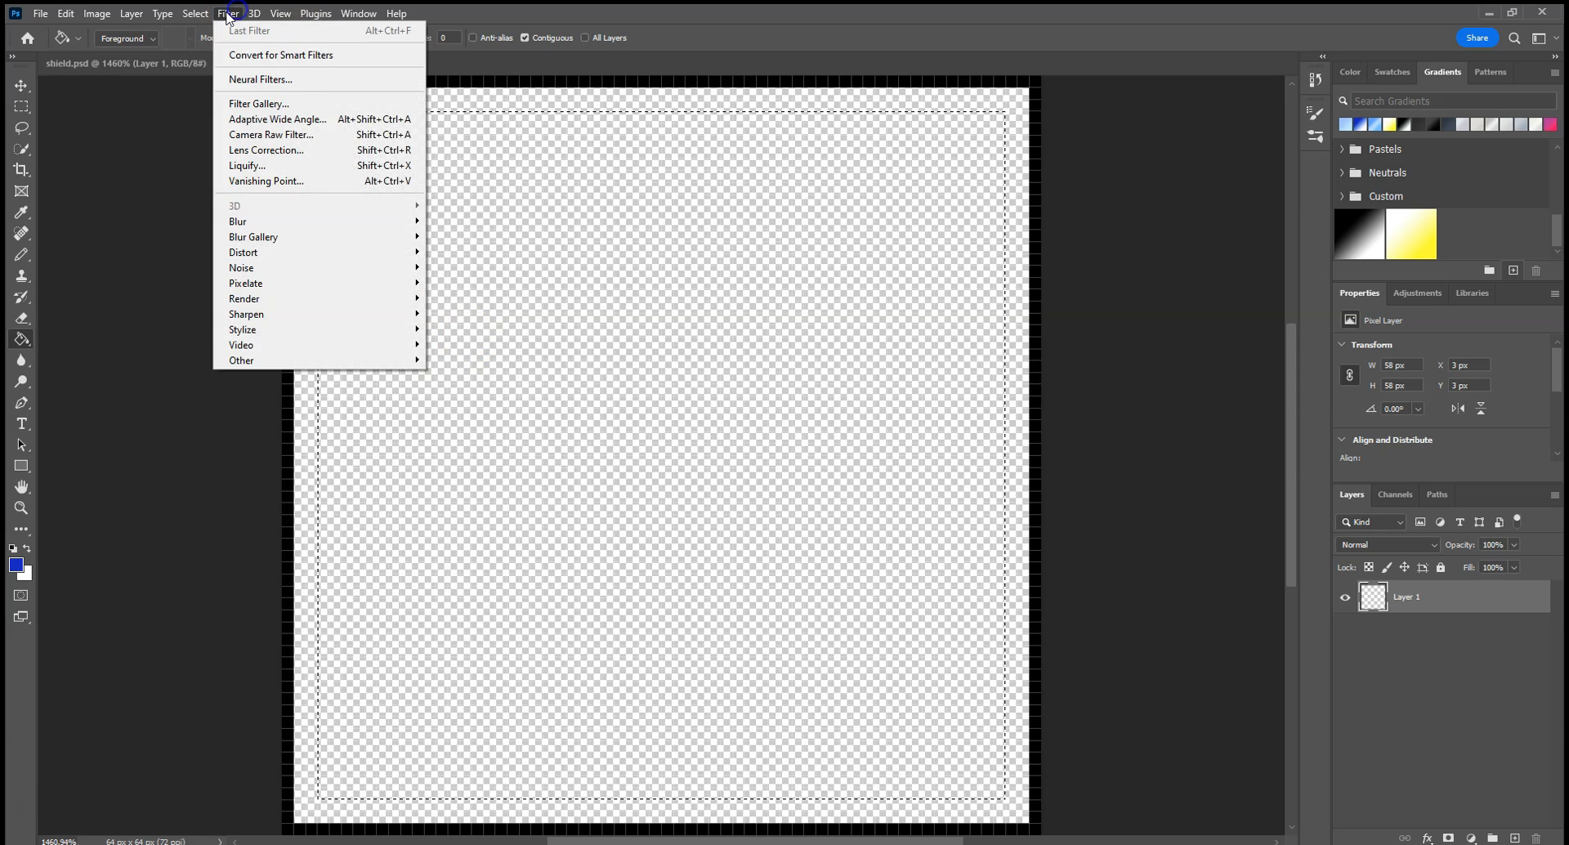
pyautogui.click(204, 74)
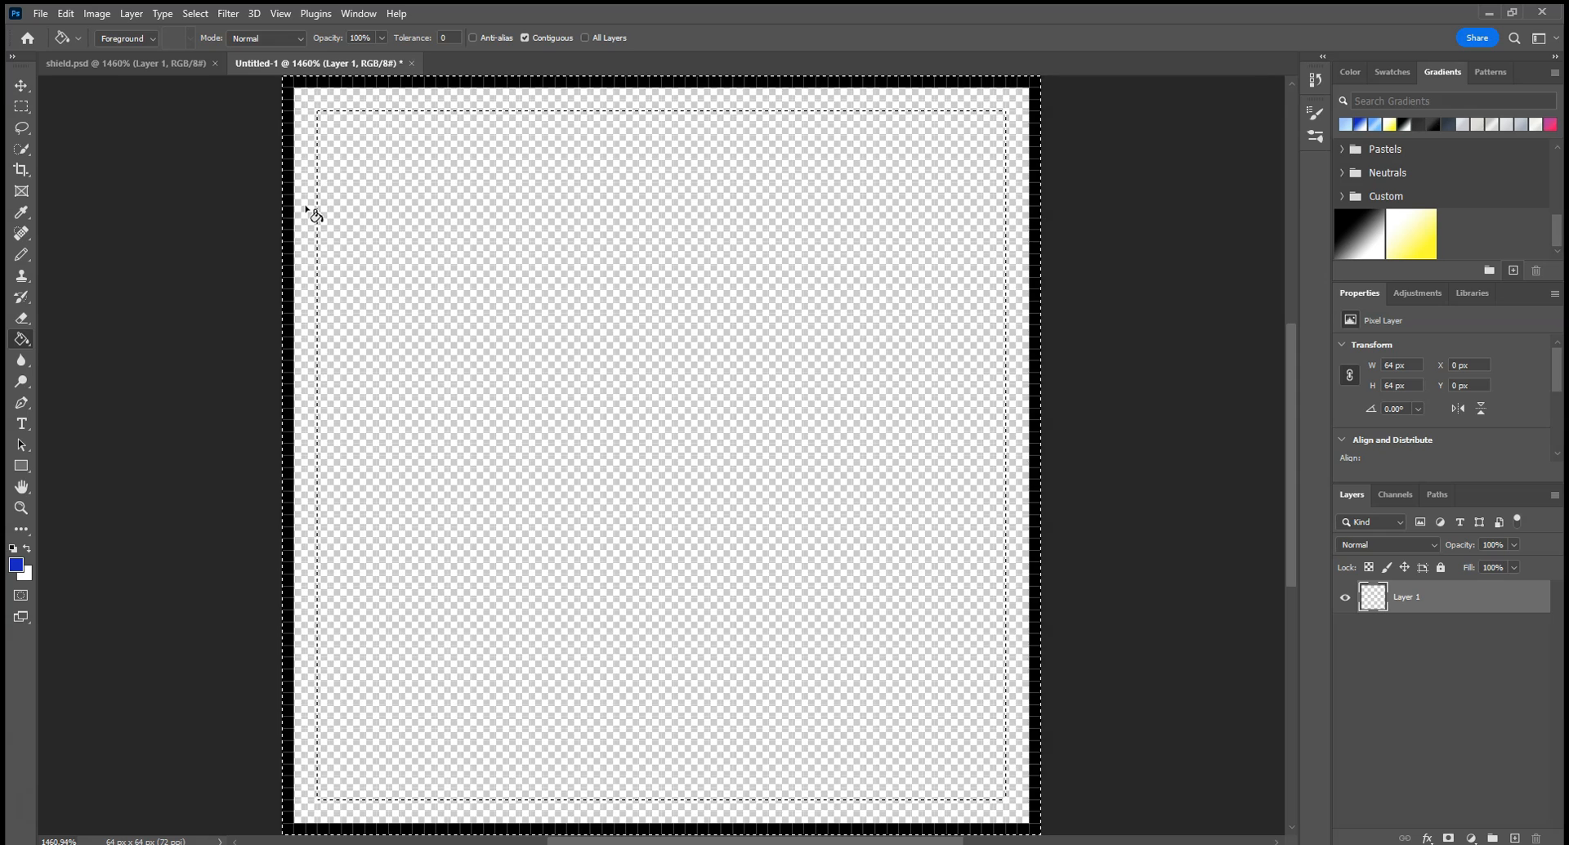
pyautogui.click(309, 211)
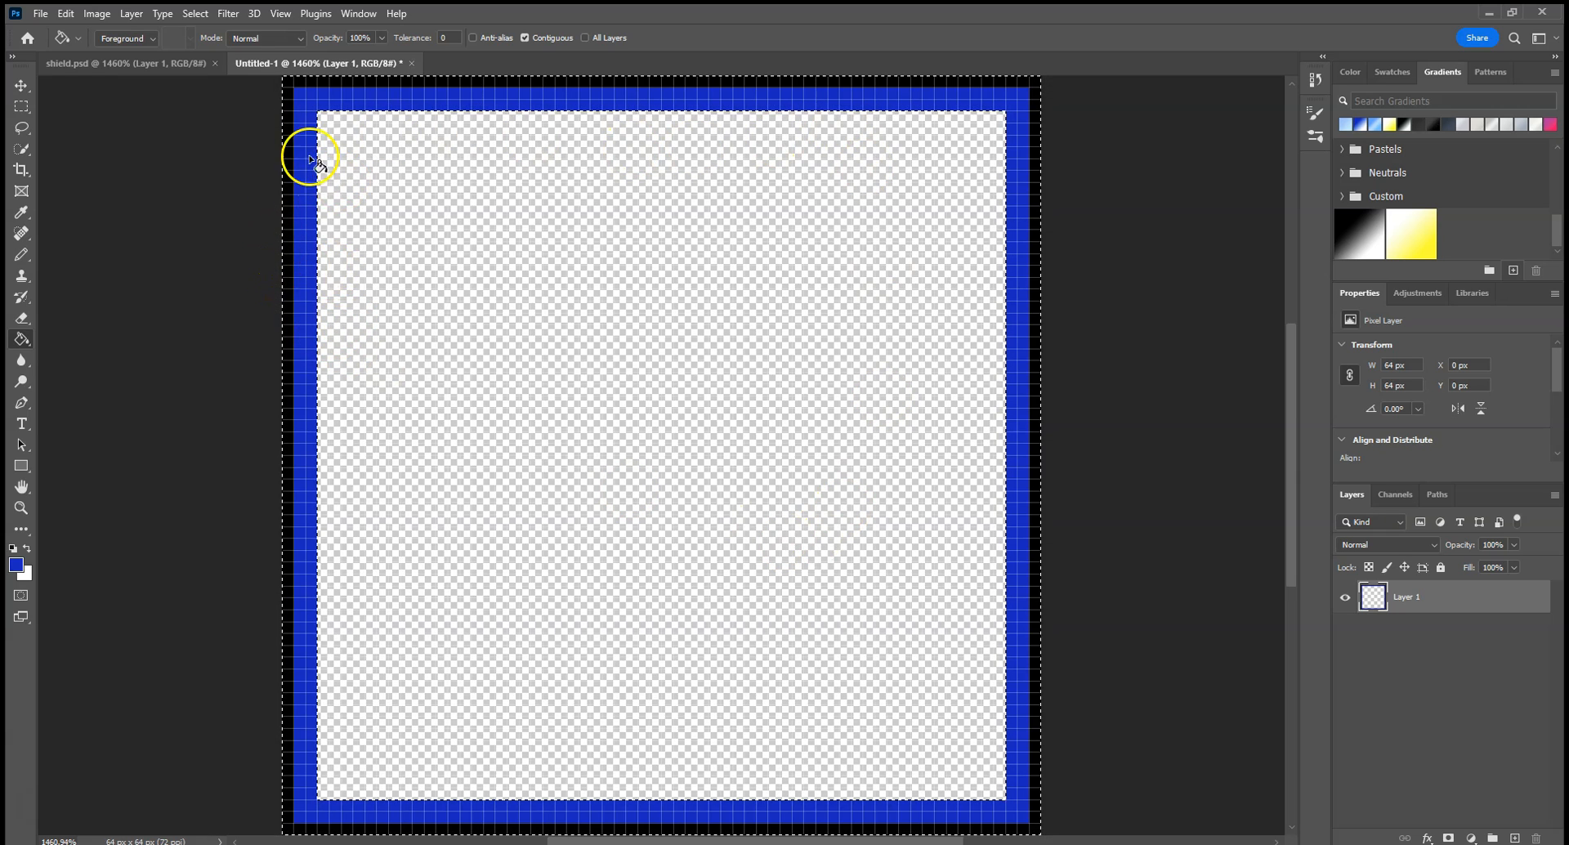
# Try to contract the current border selection by 2 pixels.
pyautogui.click(237, 14)
pyautogui.moveTo(196, 14)
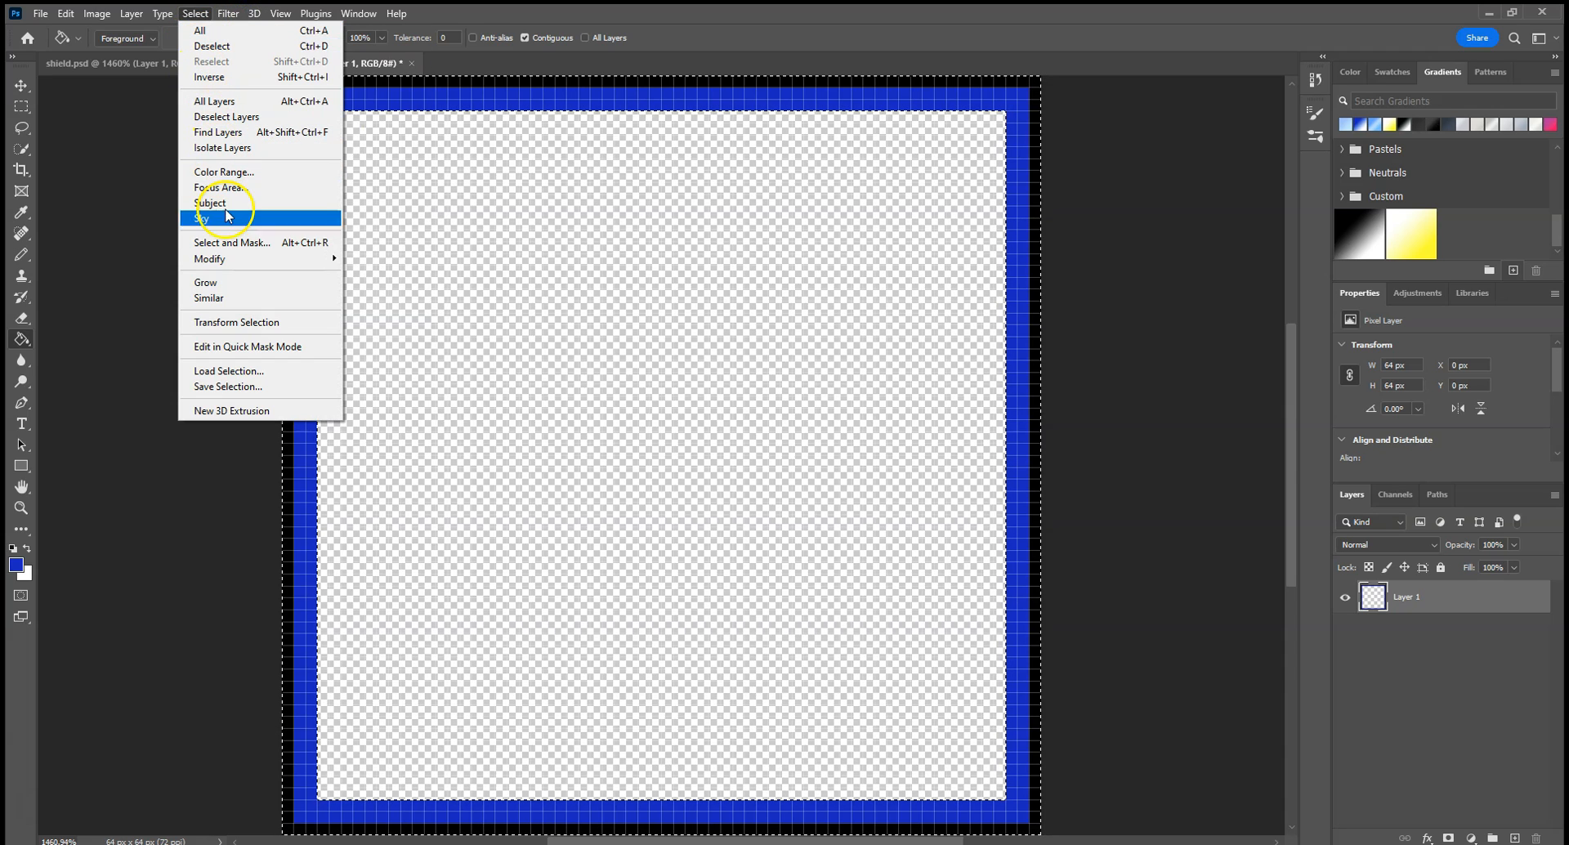
pyautogui.moveTo(245, 258)
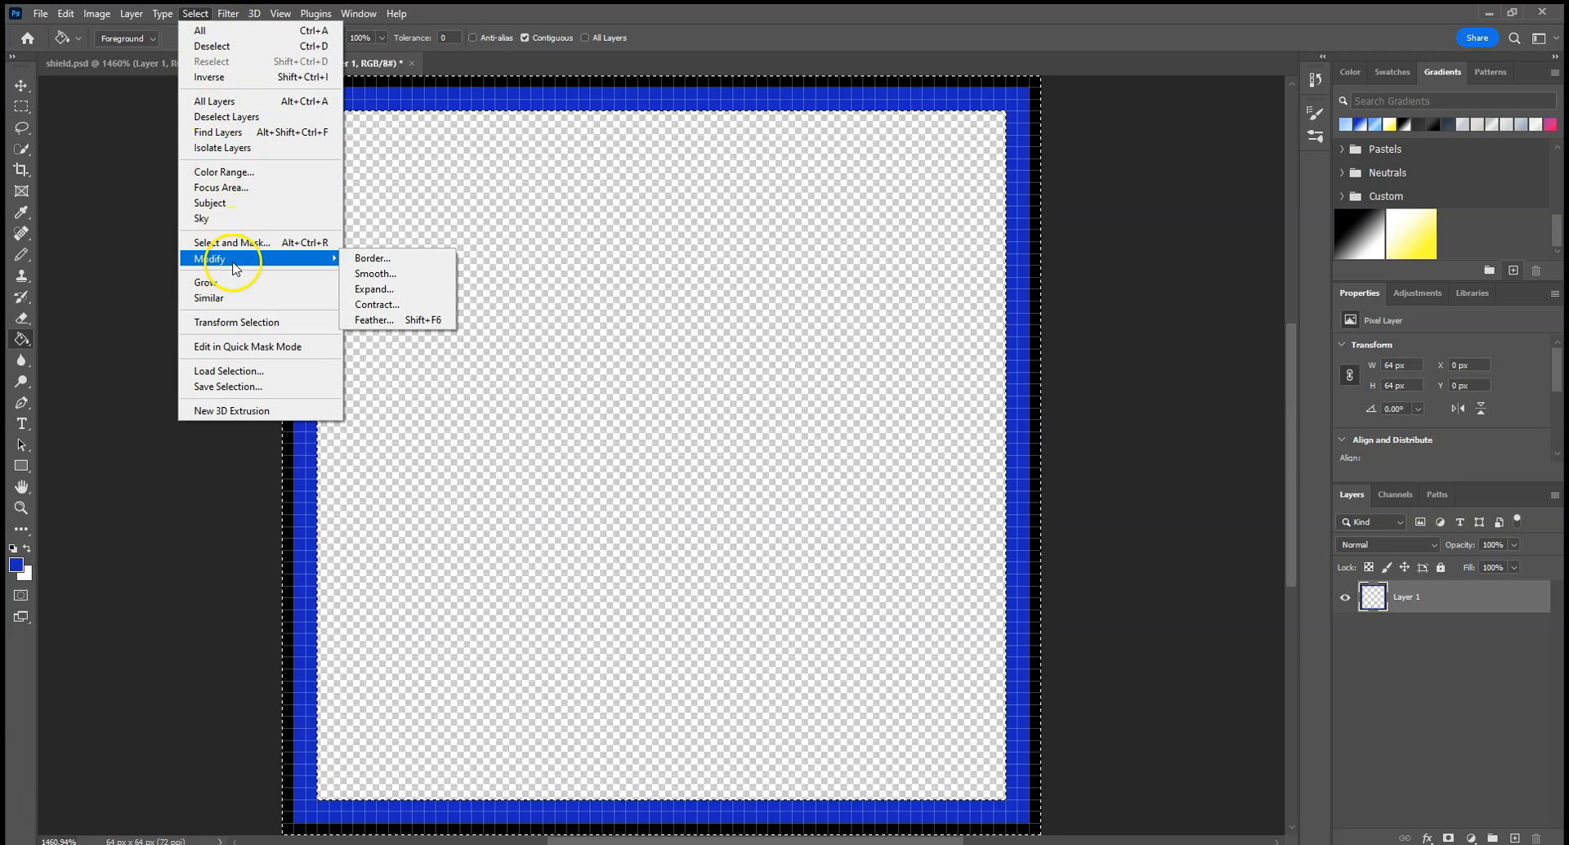
pyautogui.click(382, 304)
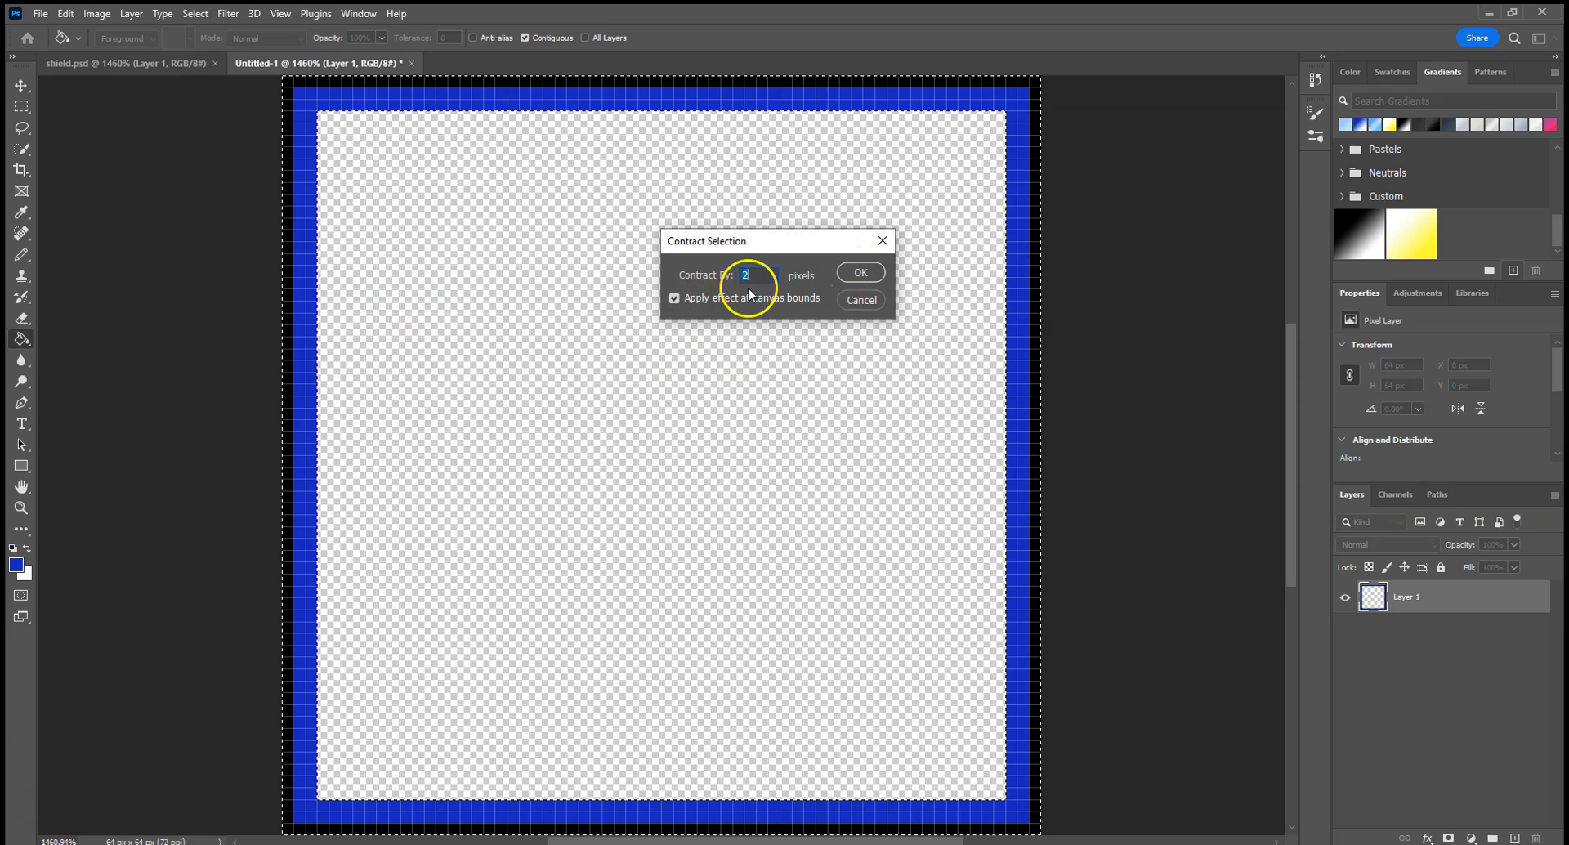
pyautogui.click(861, 272)
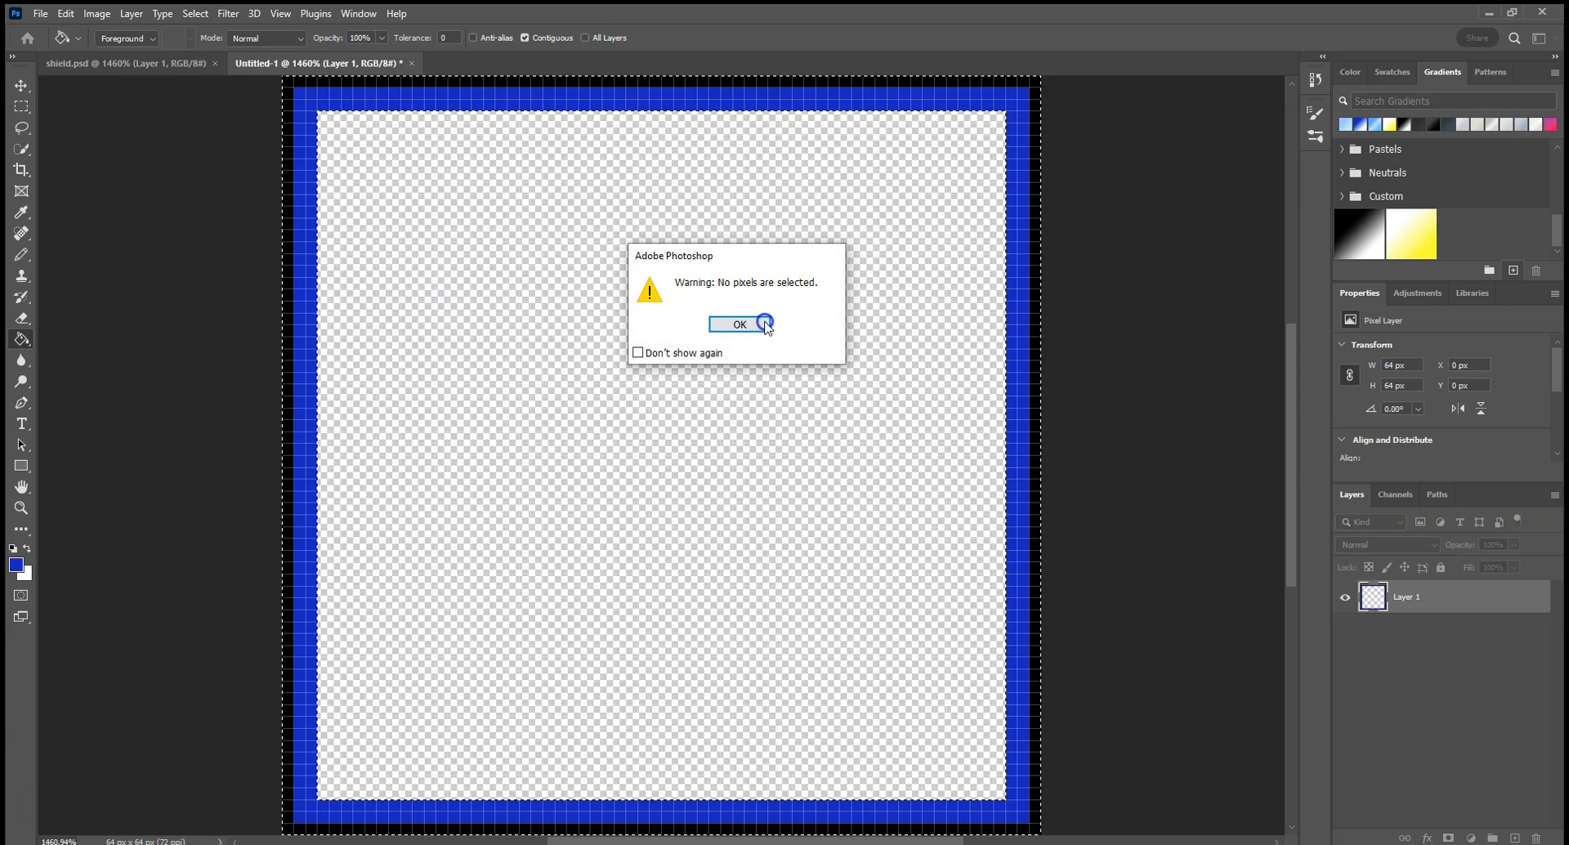
pyautogui.click(763, 323)
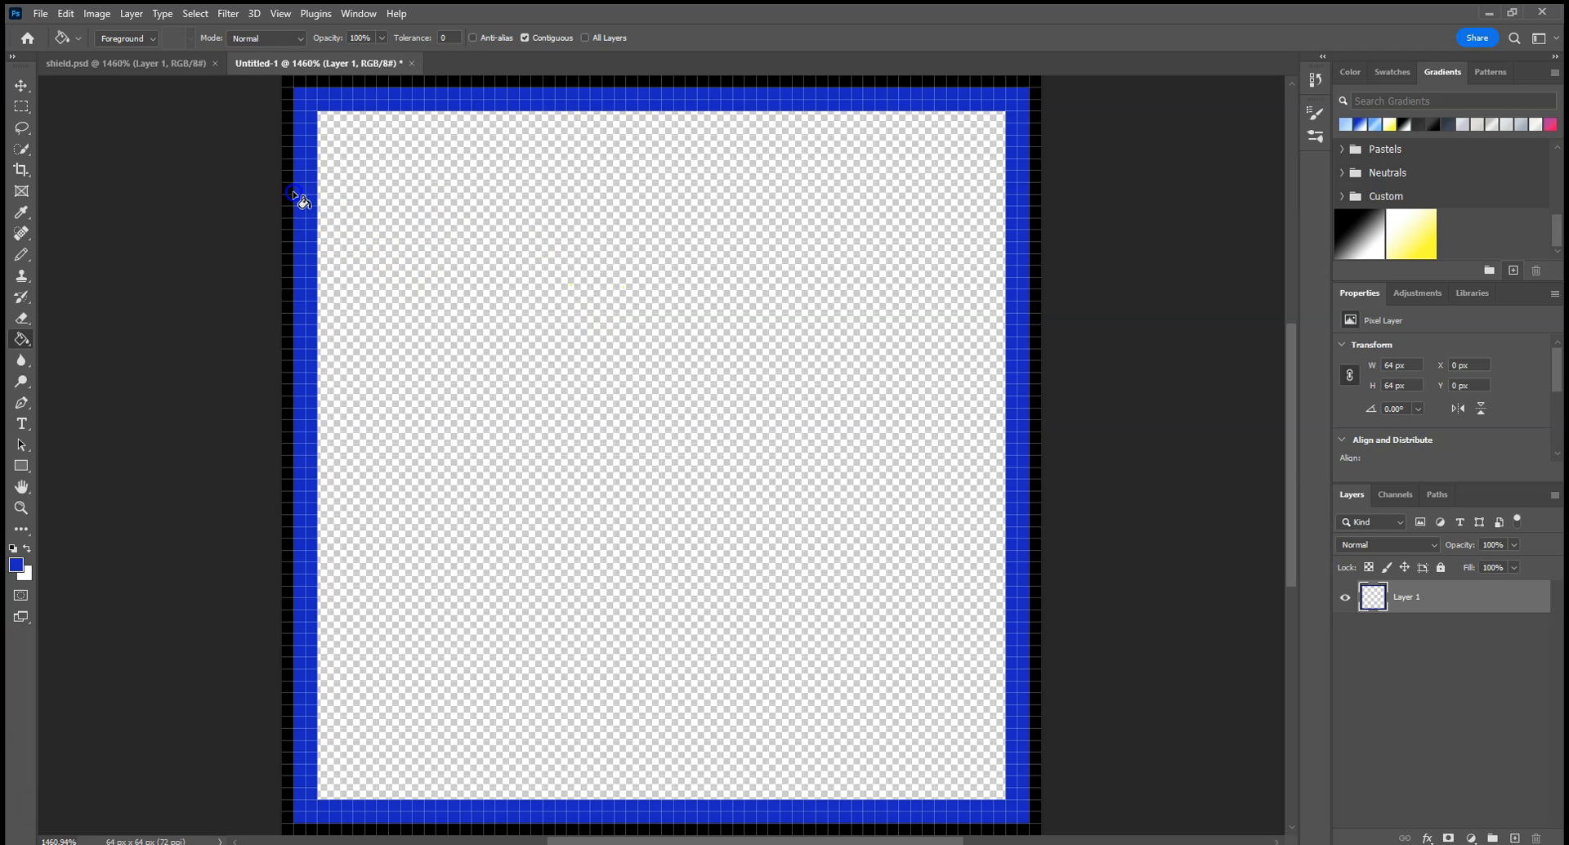
# Reselect the black and blue border, then invert the selection to the transparent interior.
pyautogui.hotkey('ctrl', 'a')
pyautogui.click(21, 149)
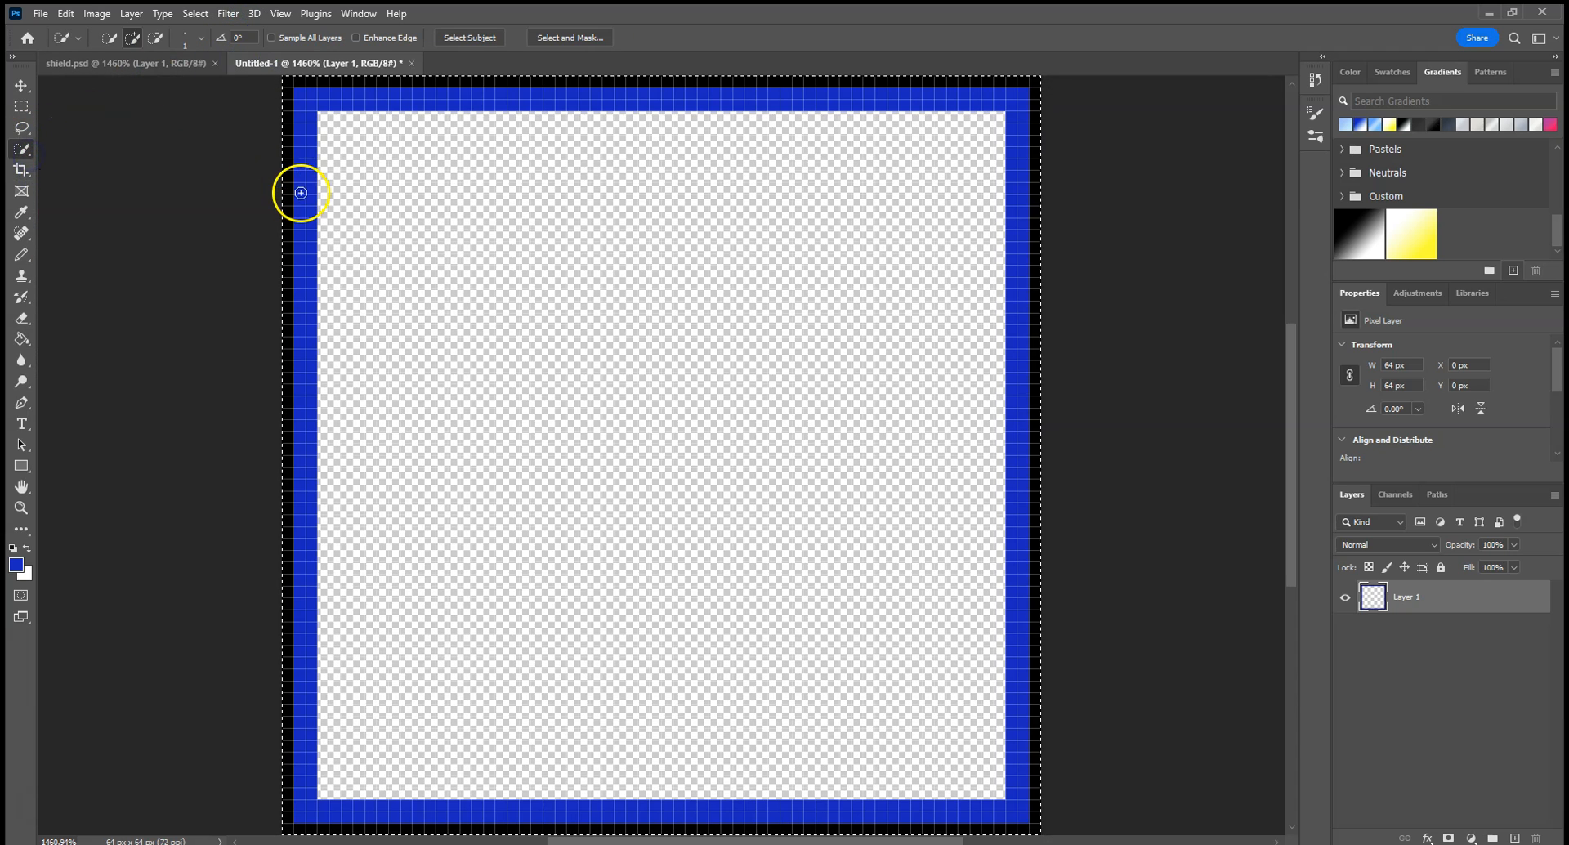
pyautogui.click(424, 213)
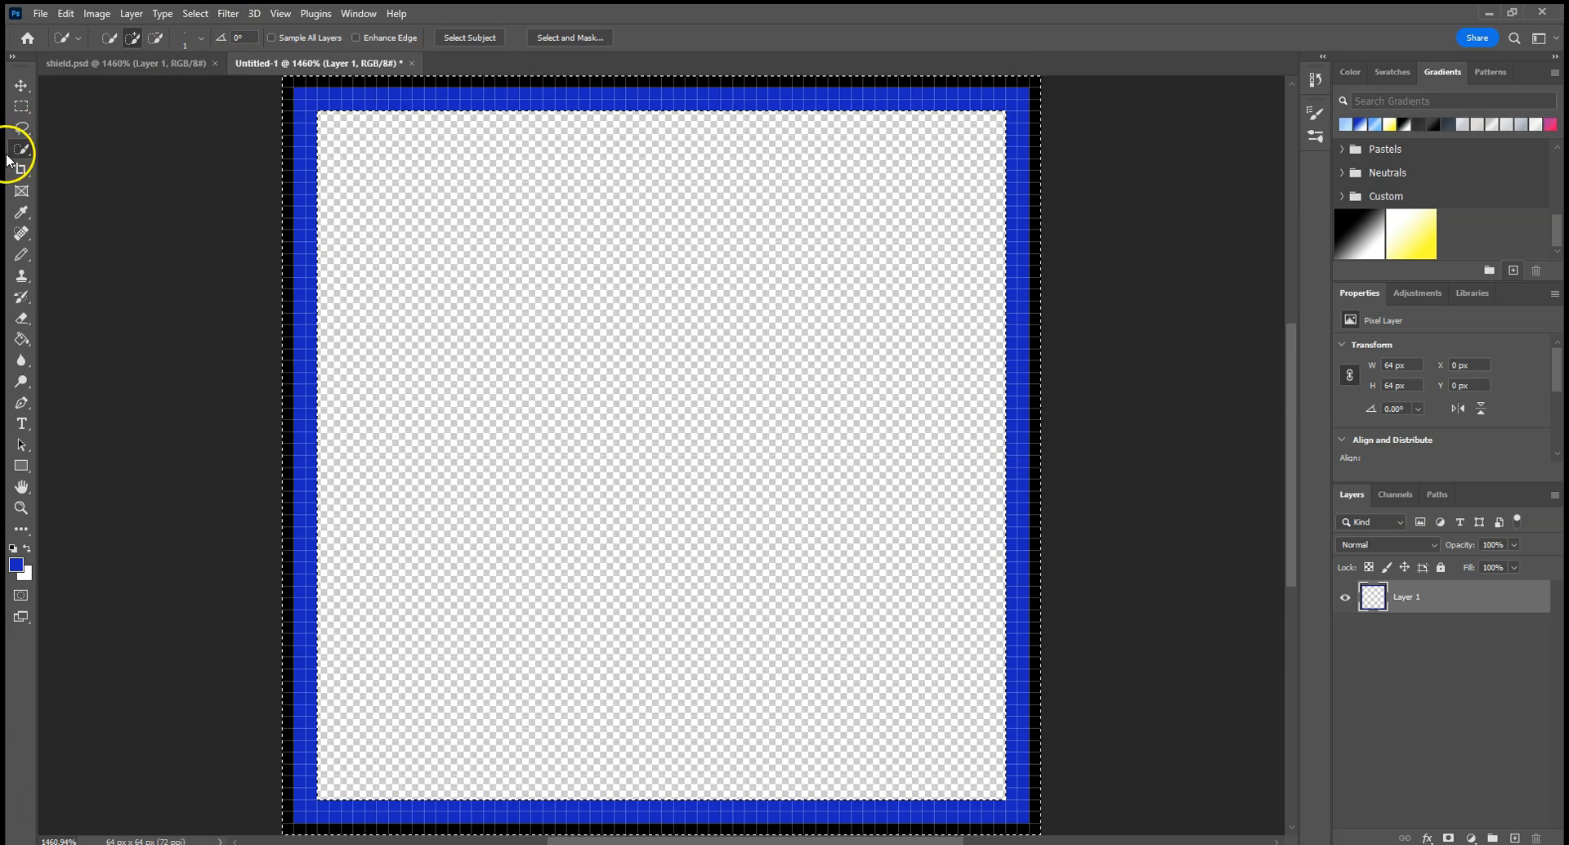
pyautogui.click(18, 342)
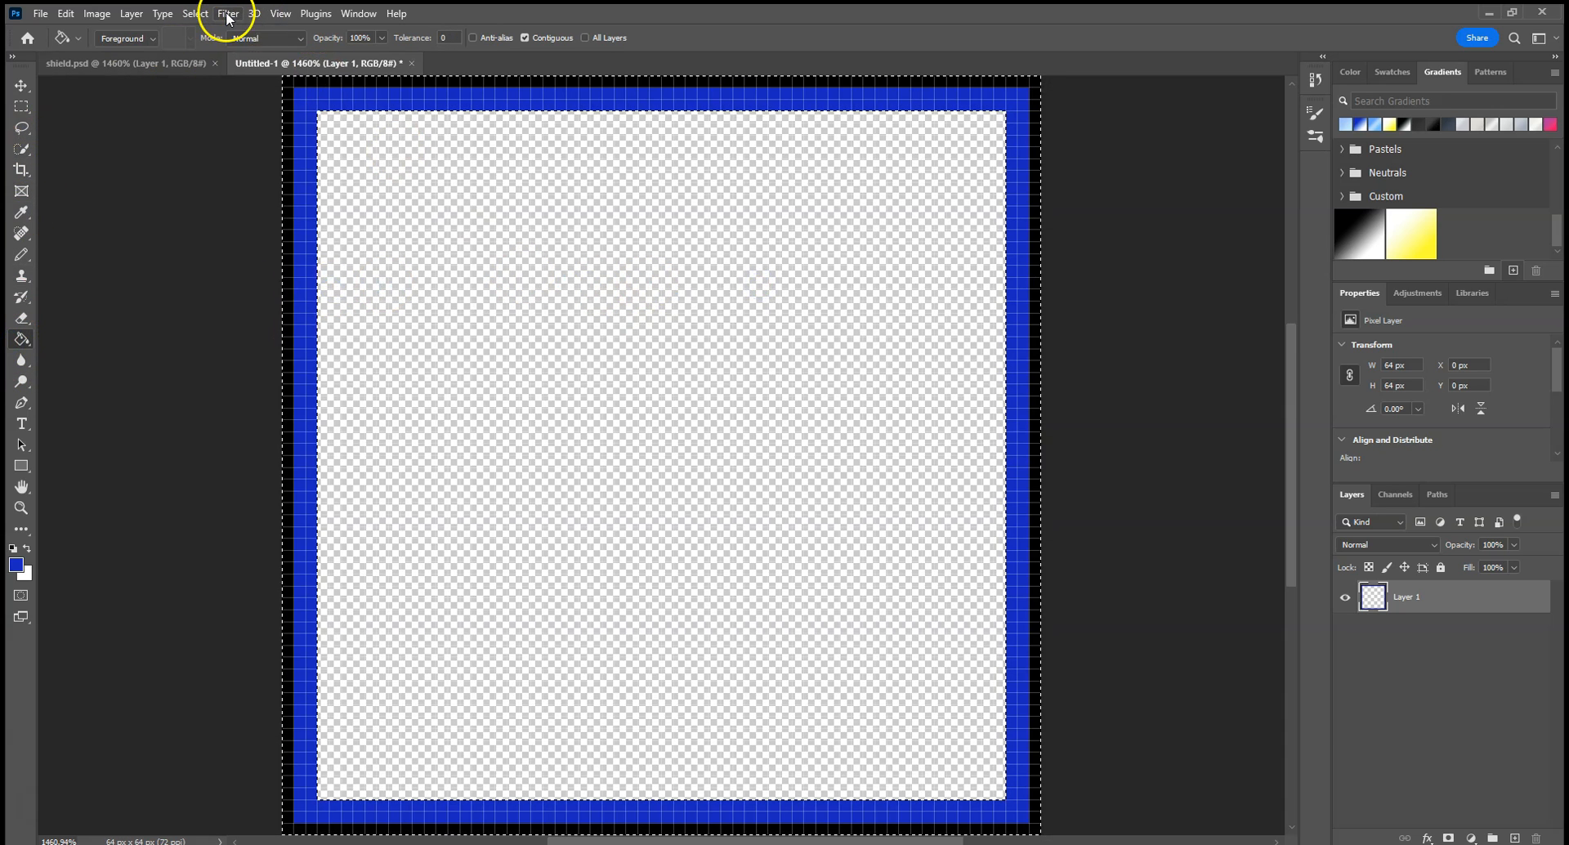
pyautogui.click(196, 14)
pyautogui.click(177, 78)
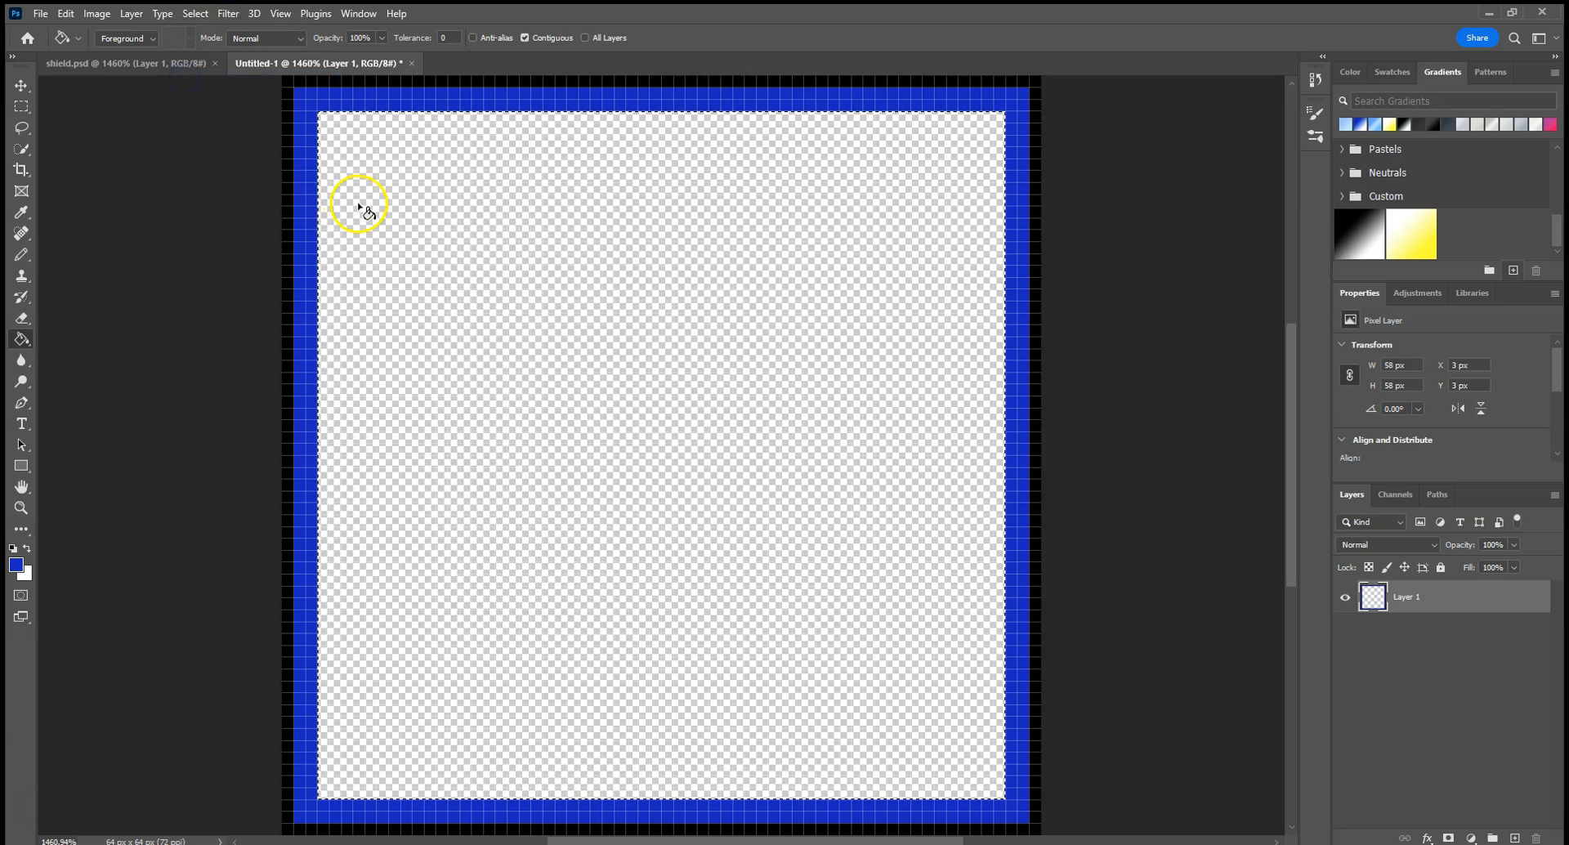
# Contract the interior selection by 1 pixel.
pyautogui.click(197, 14)
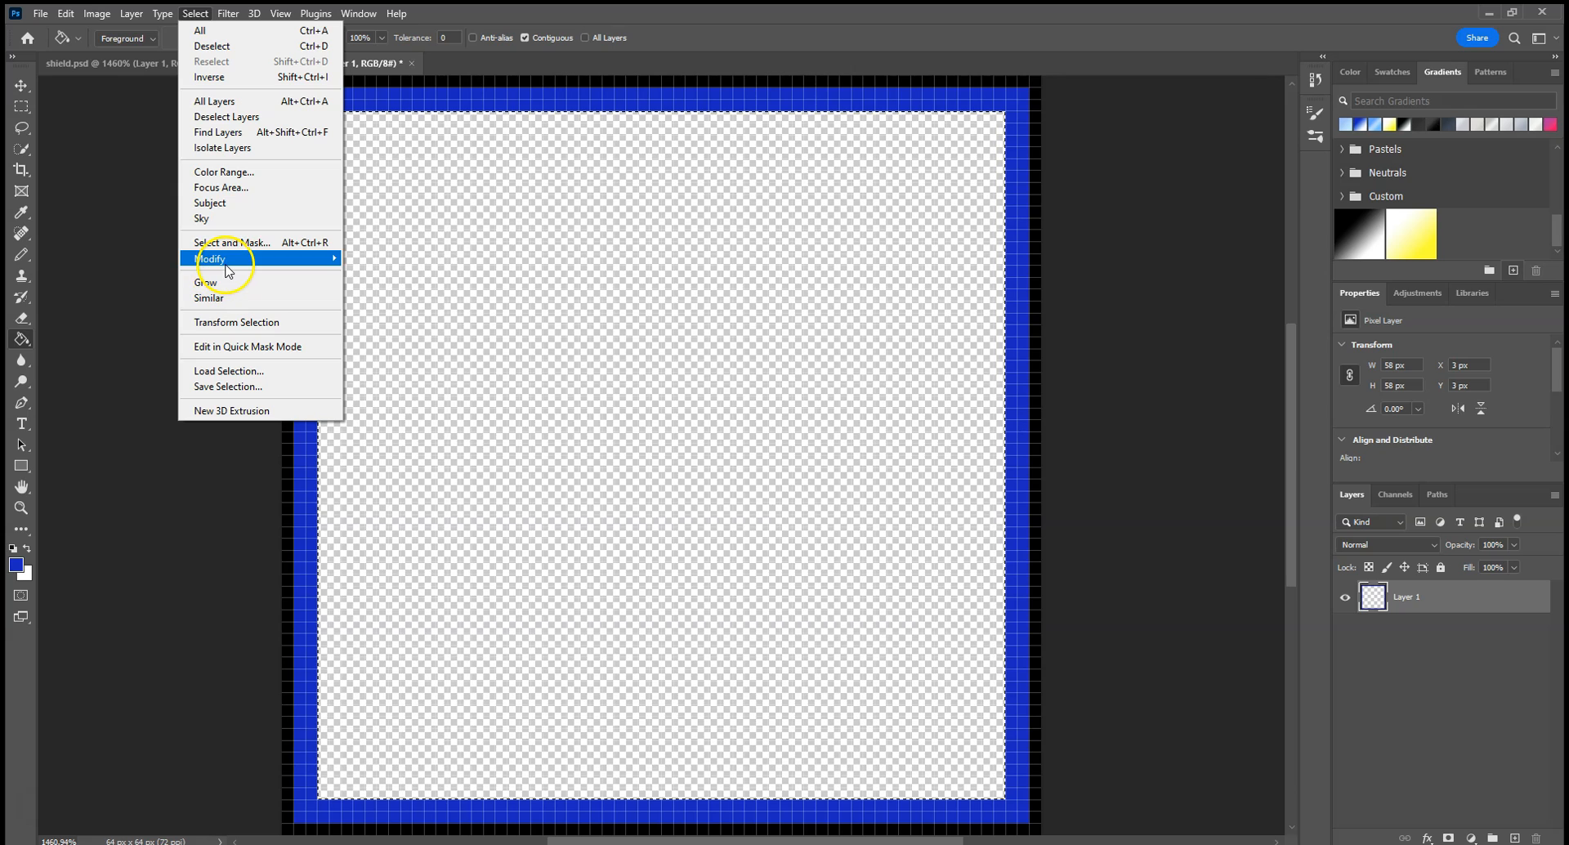
pyautogui.moveTo(221, 258)
pyautogui.click(399, 305)
pyautogui.write('1')
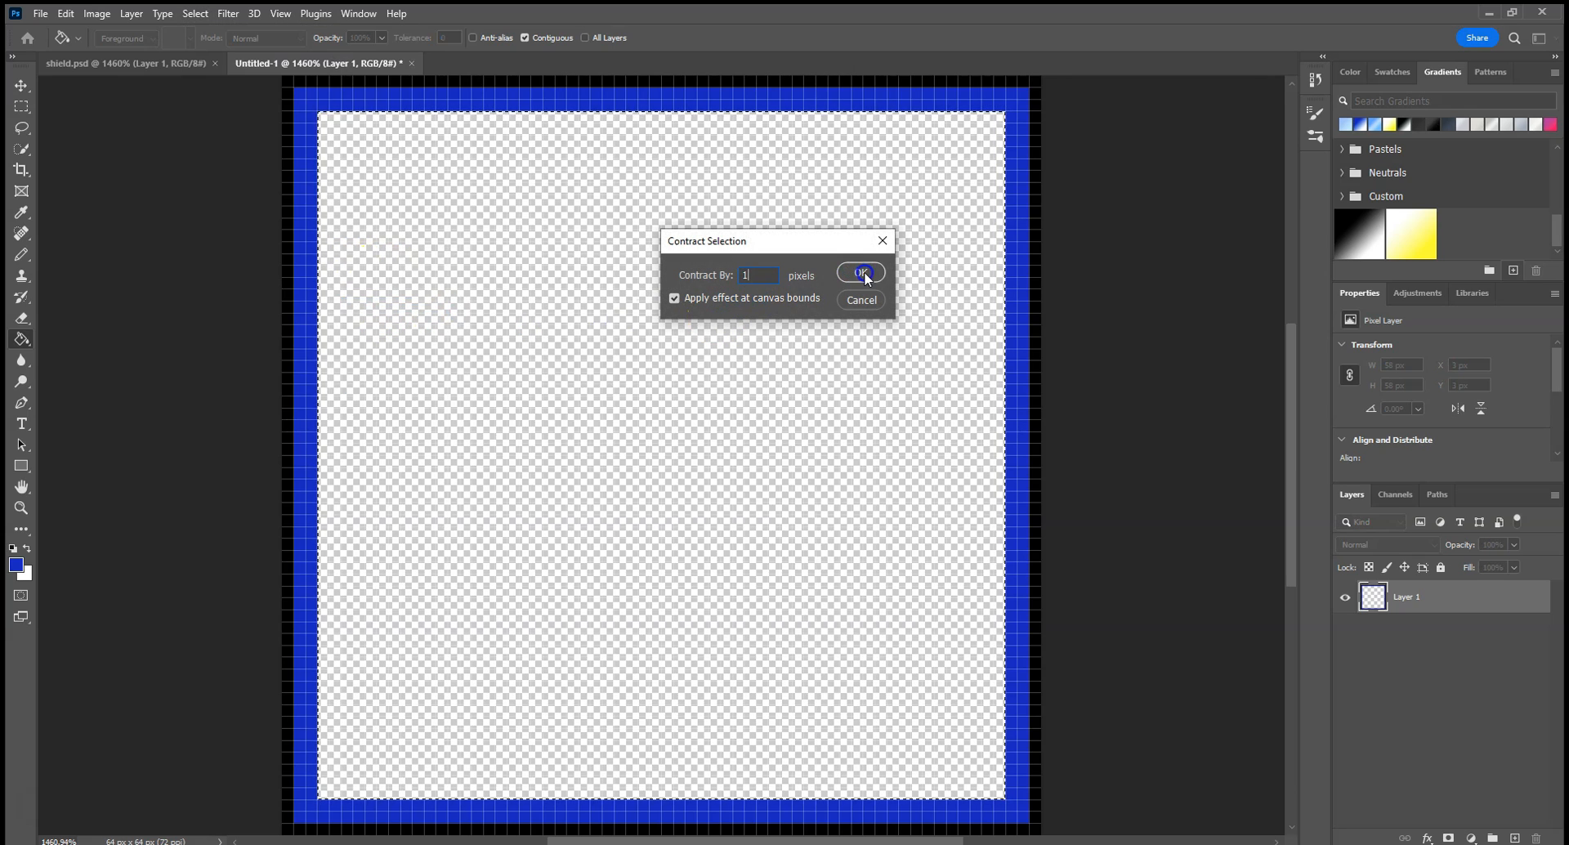
pyautogui.click(864, 274)
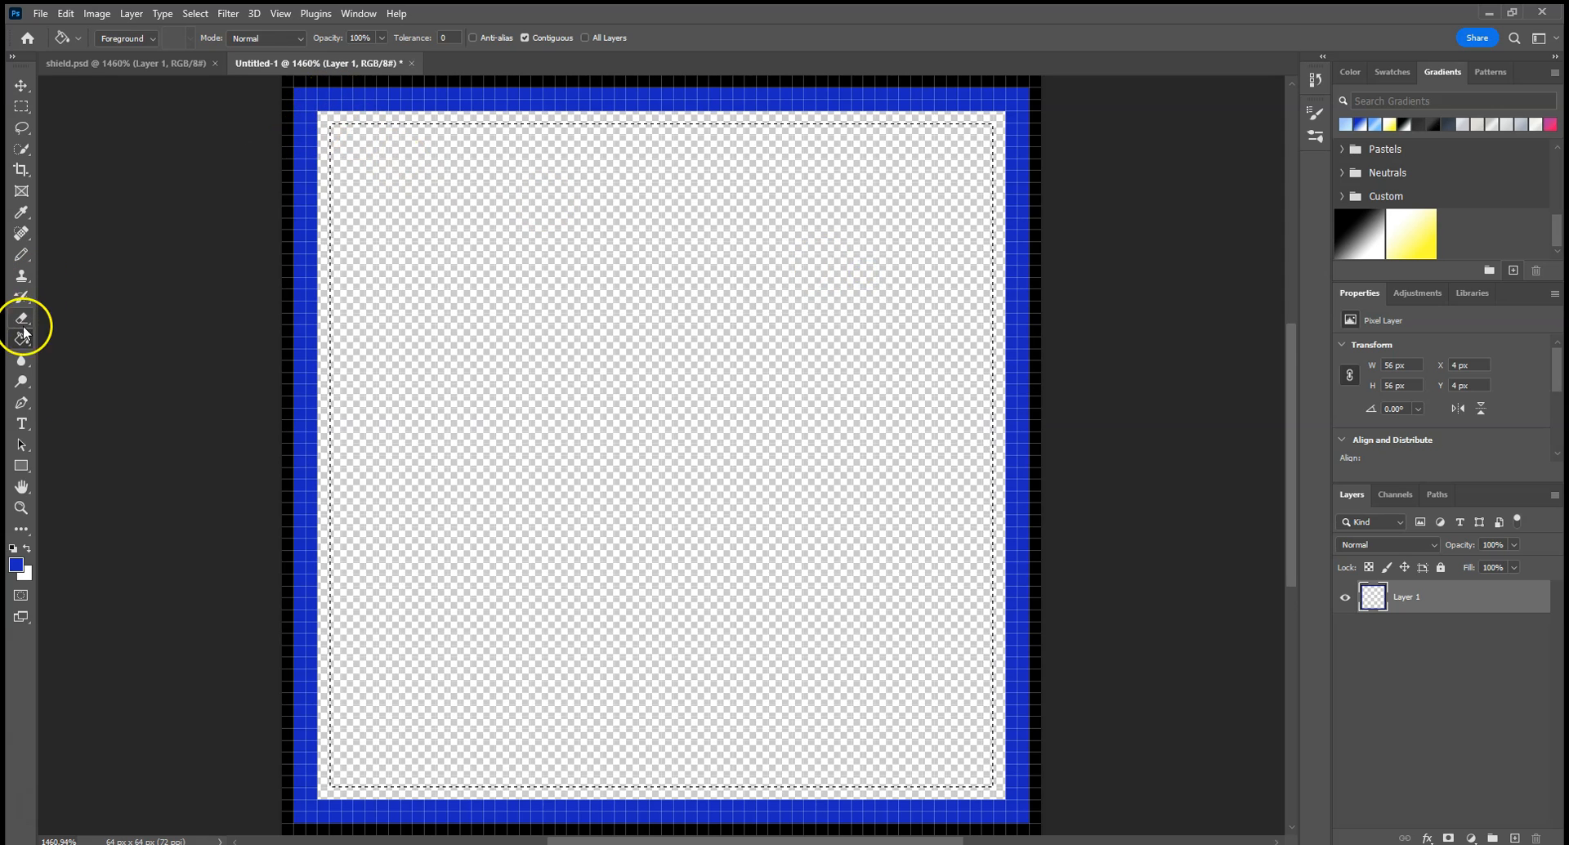
# Set the foreground colour to the light blue b4b9e8 and activate the Paint Bucket.
pyautogui.click(15, 563)
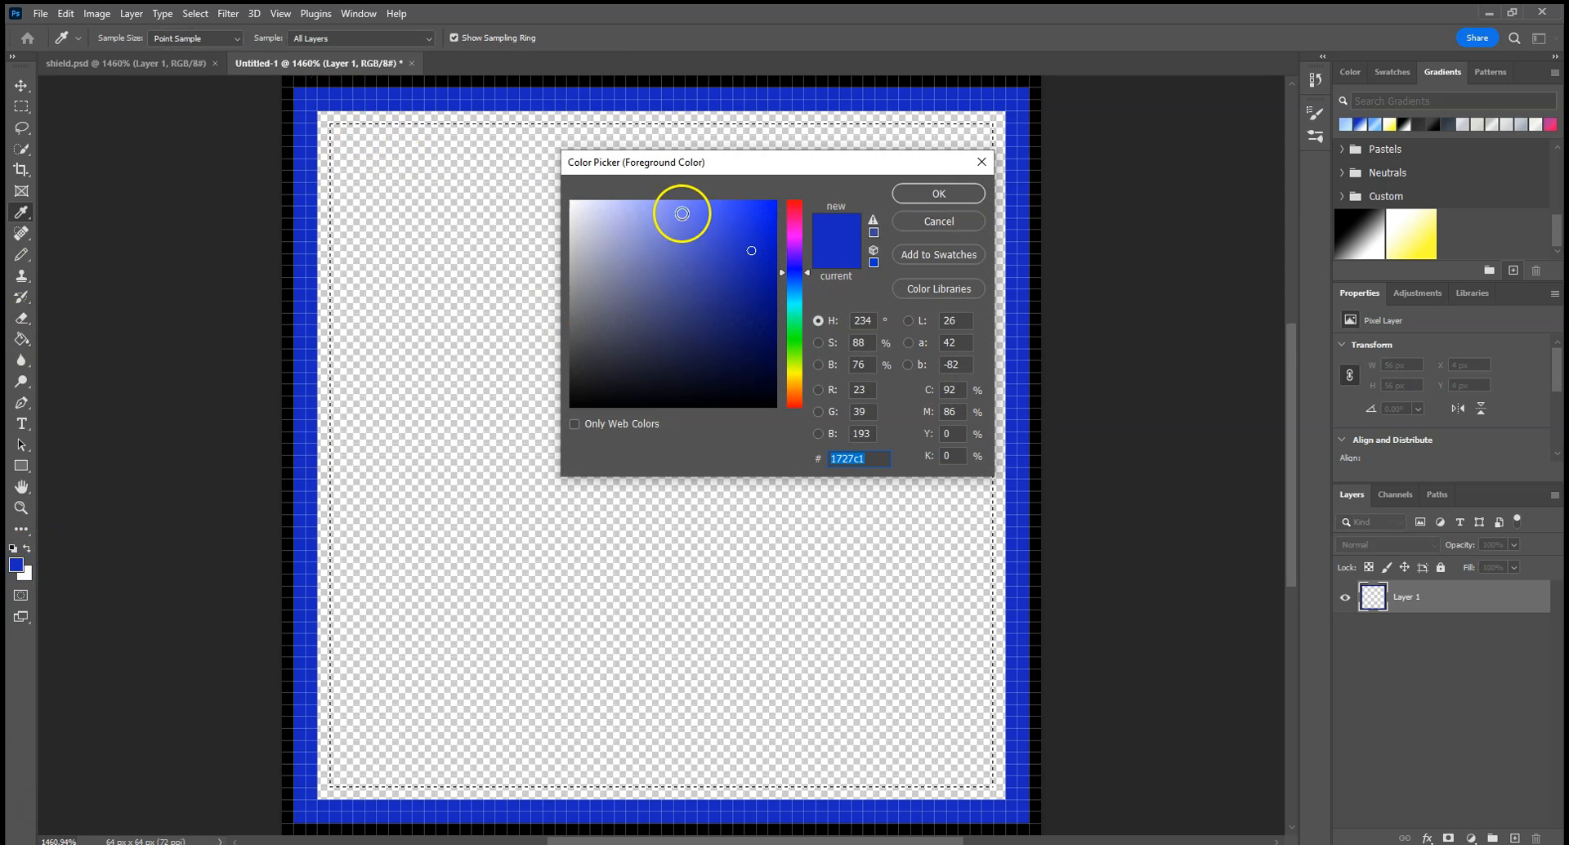
pyautogui.click(616, 219)
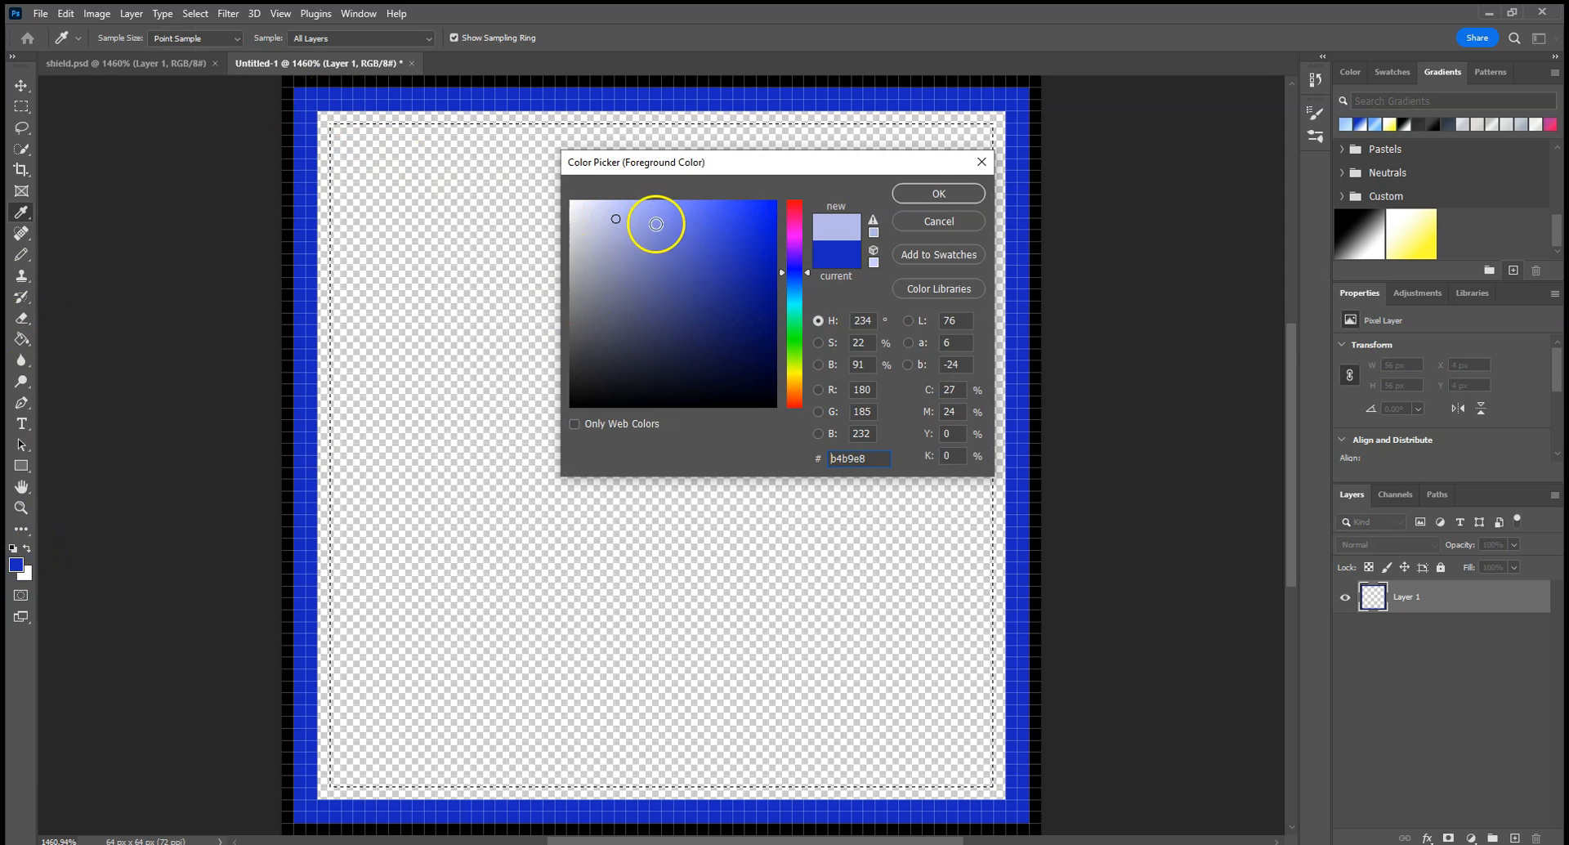
pyautogui.click(922, 194)
pyautogui.press('g')
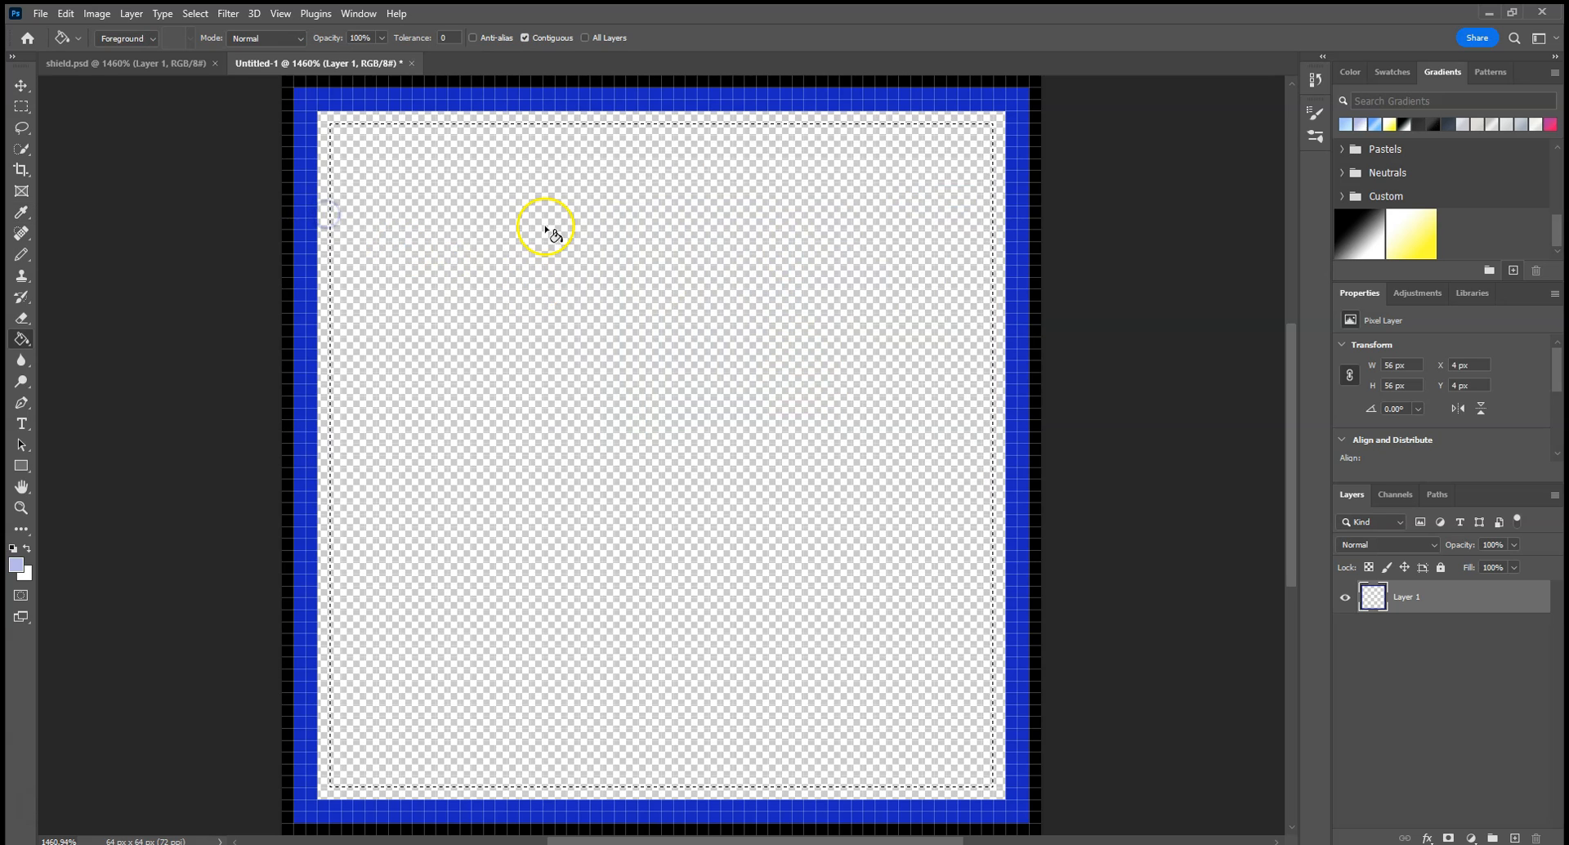
# Invert the selection, fill the one-pixel ring inside the blue border with light blue, and deselect.
pyautogui.click(194, 14)
pyautogui.click(208, 76)
pyautogui.click(326, 193)
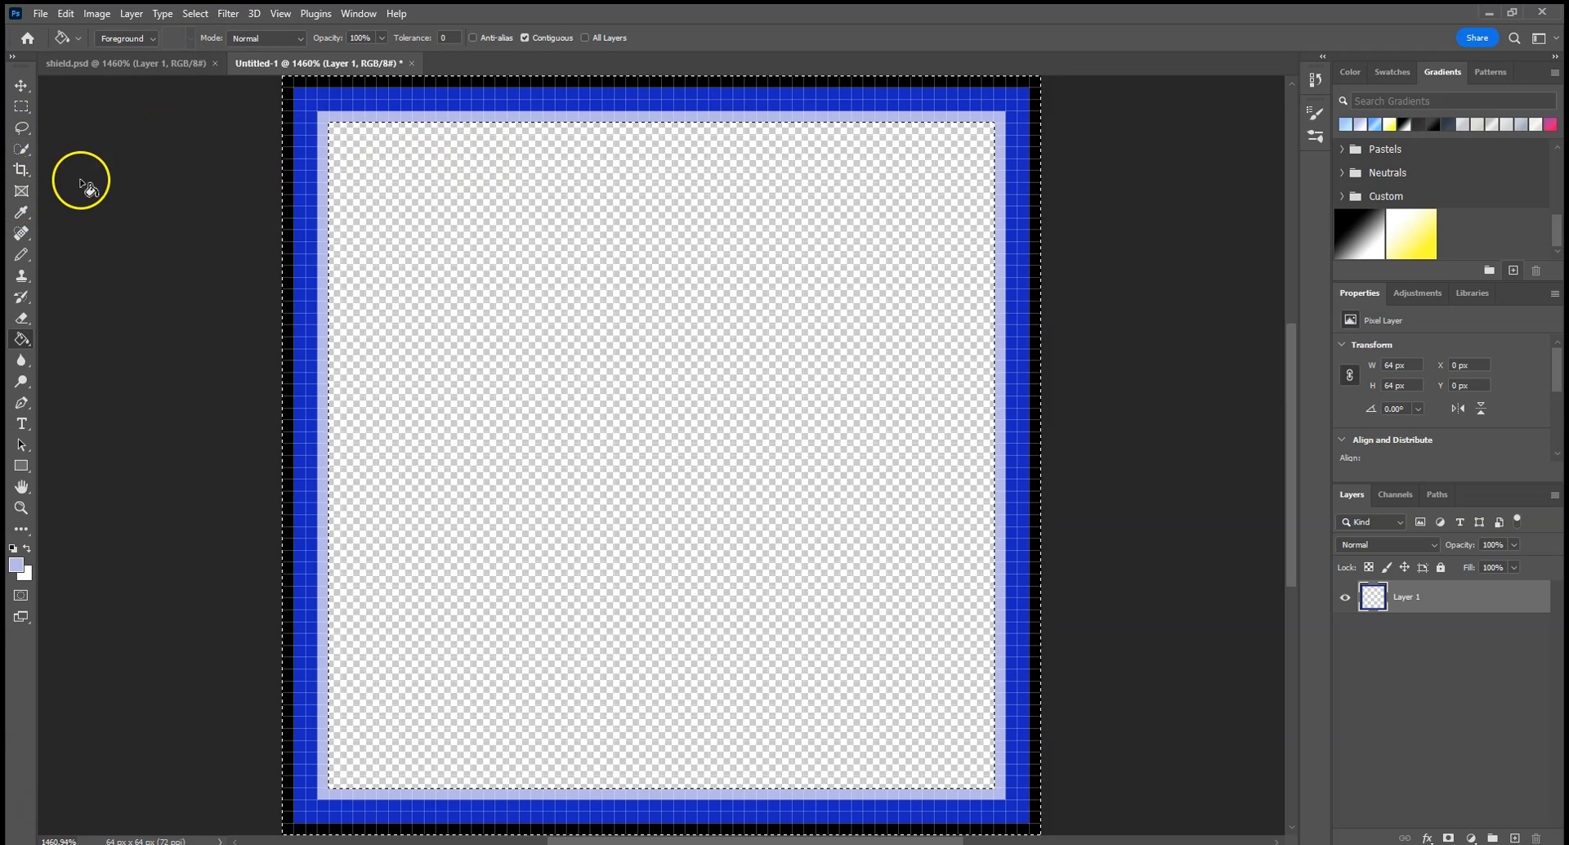
pyautogui.click(195, 13)
pyautogui.click(195, 46)
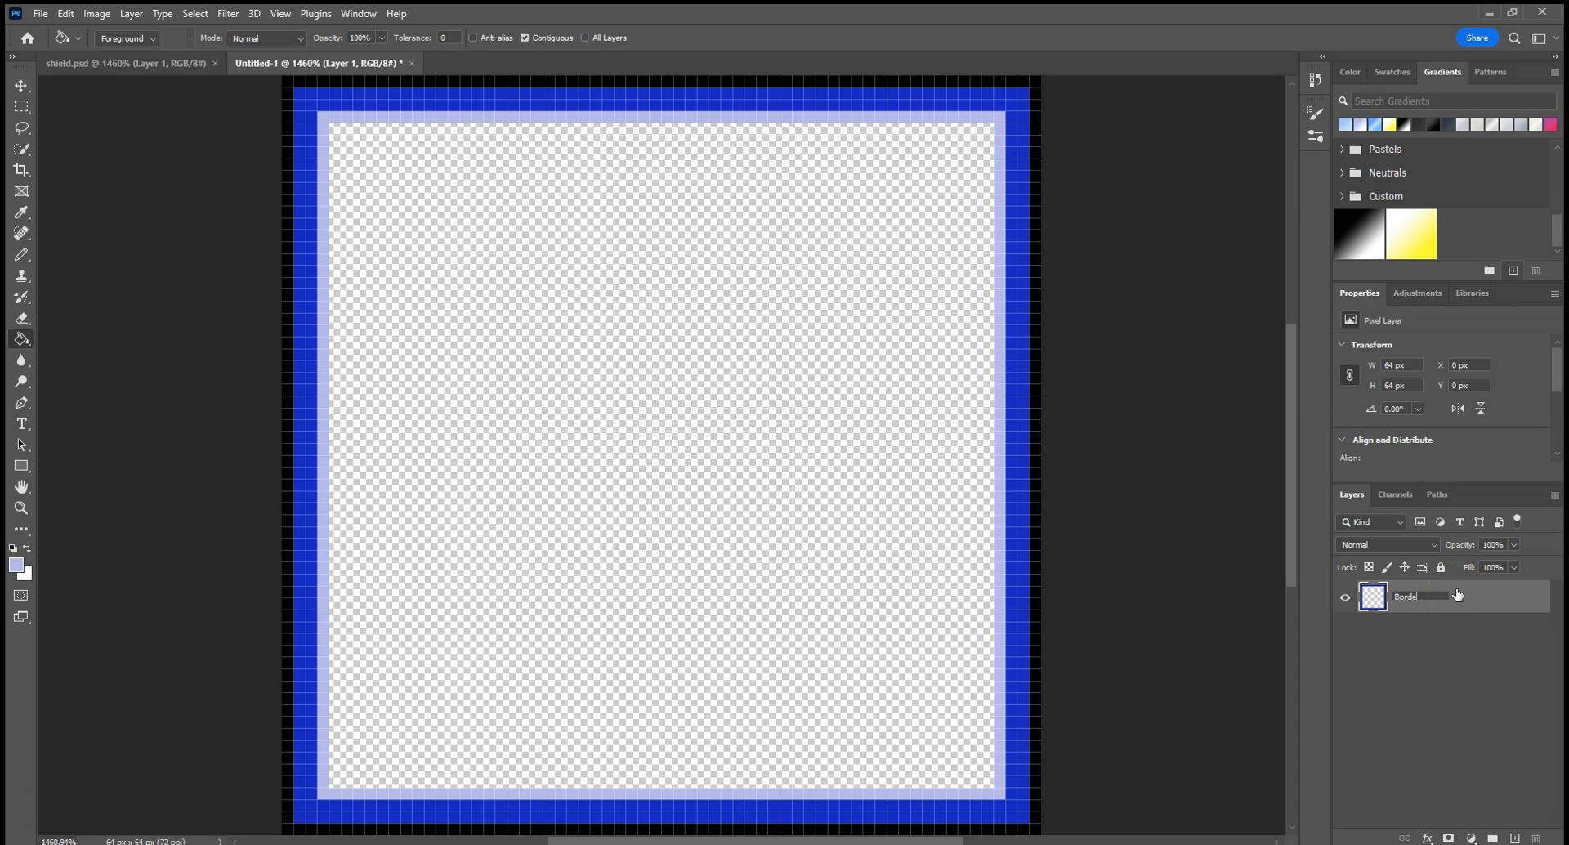
# Rename the layer as Border and add a new layer named Outline above it.
pyautogui.click(1446, 599)
pyautogui.click(1513, 838)
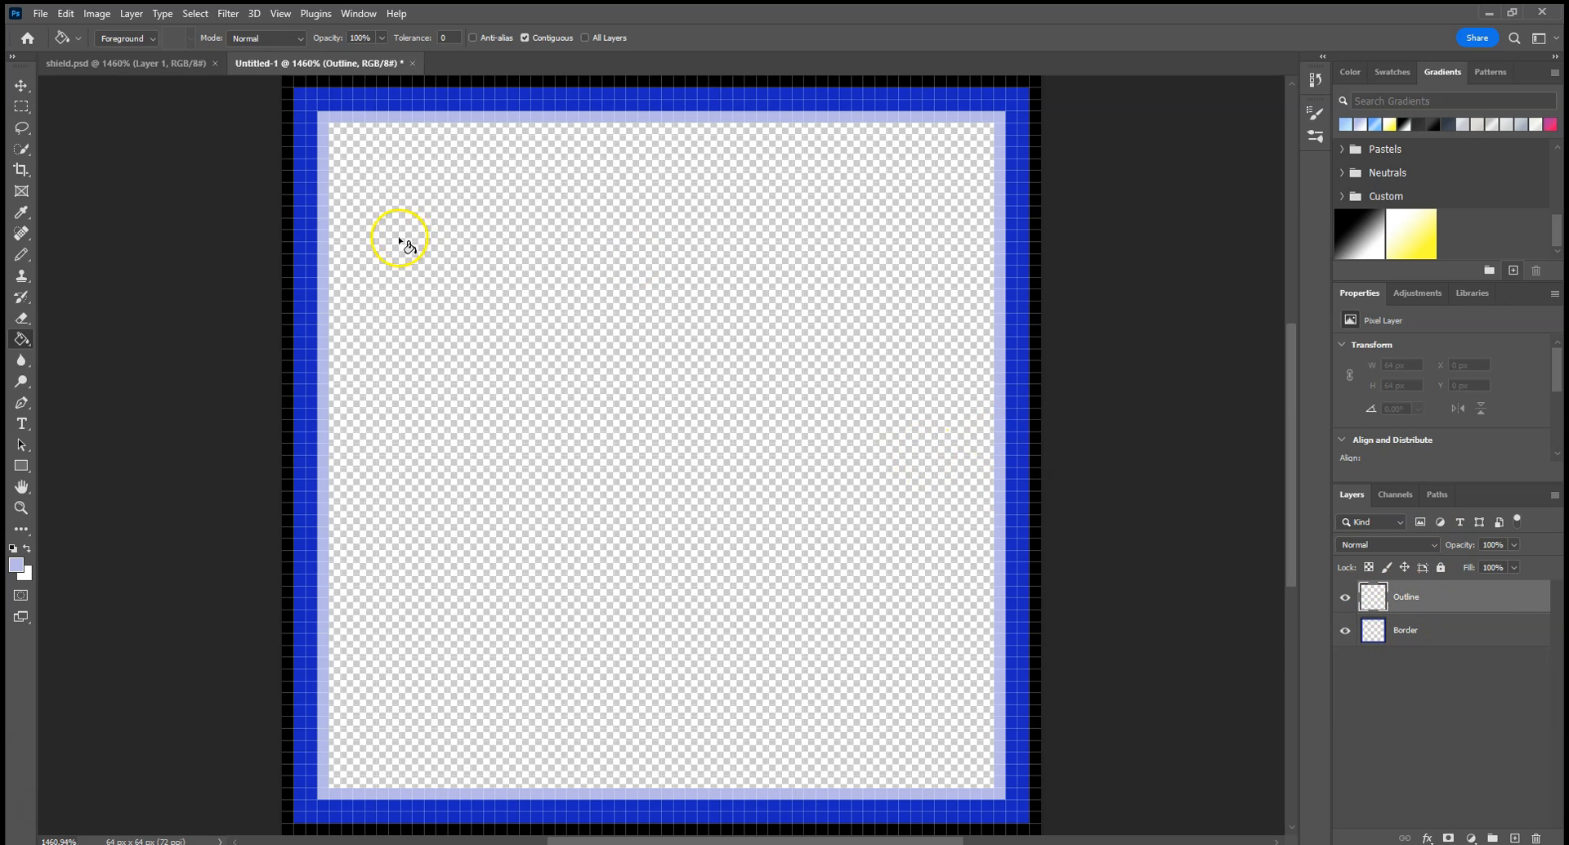
# Draw a solid black rectangle about 45 x 19 px in the upper interior of the Outline layer with a 5 px Pencil.
pyautogui.click(20, 260)
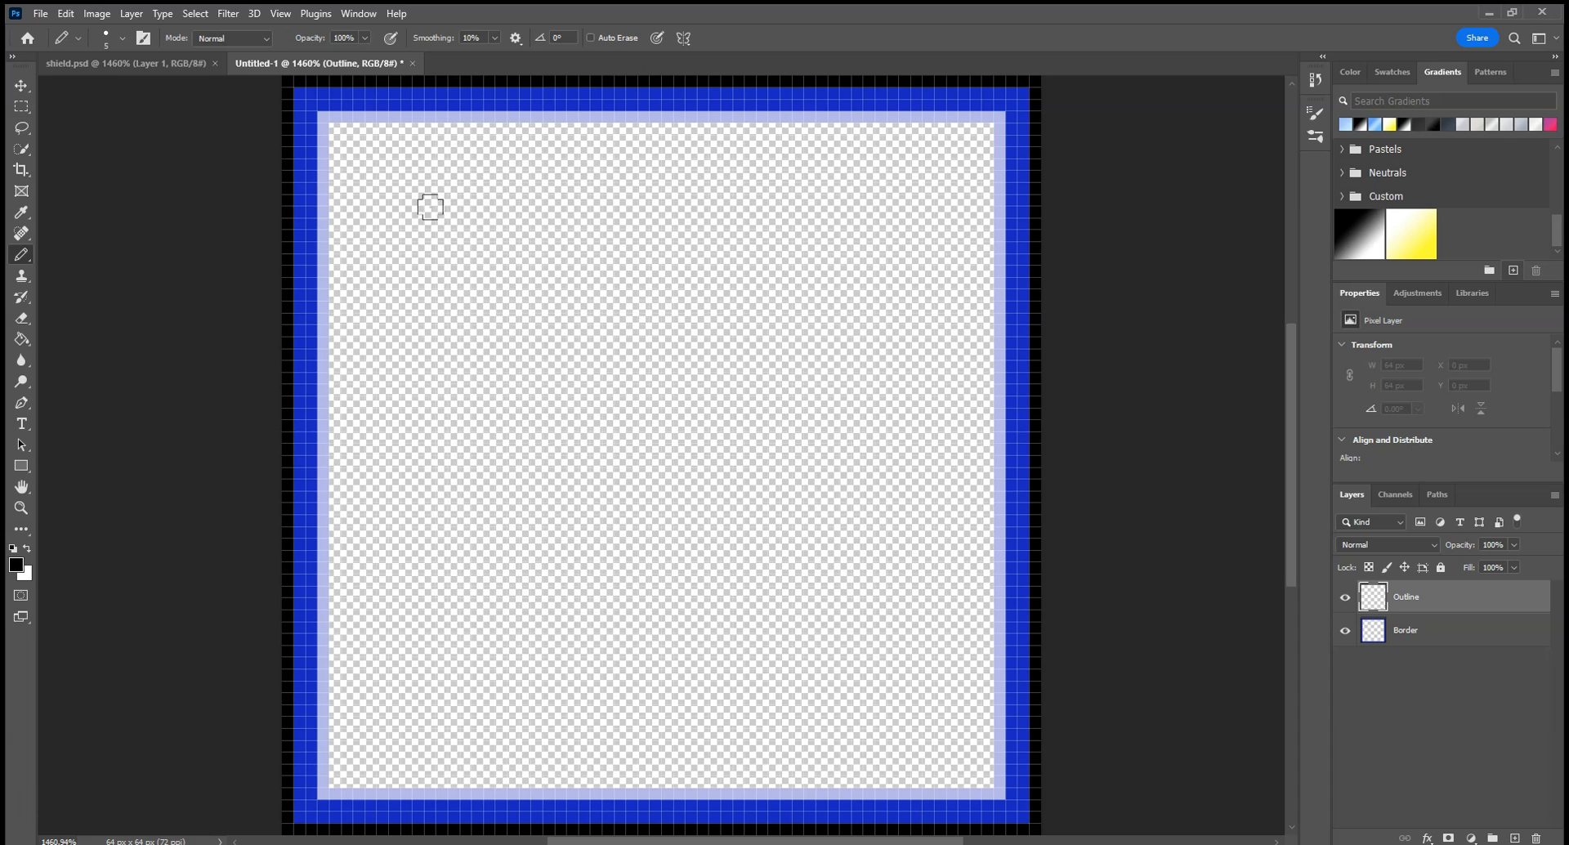
pyautogui.moveTo(423, 203); pyautogui.dragTo(896, 197)
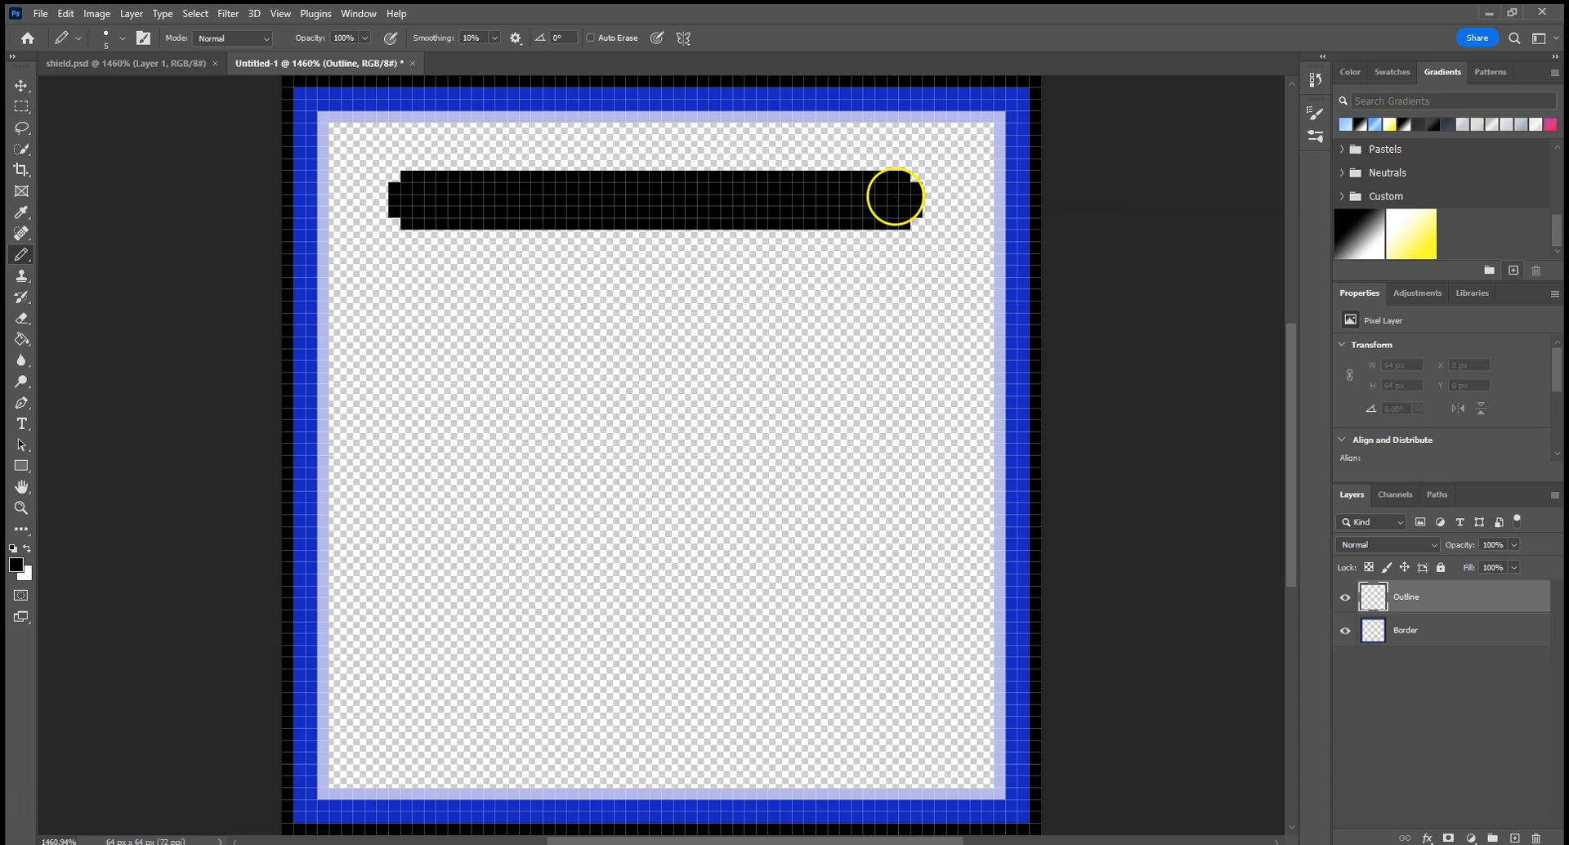
pyautogui.keyDown('shift'); pyautogui.click(430, 231); pyautogui.keyUp('shift')
pyautogui.moveTo(433, 244); pyautogui.dragTo(447, 355)
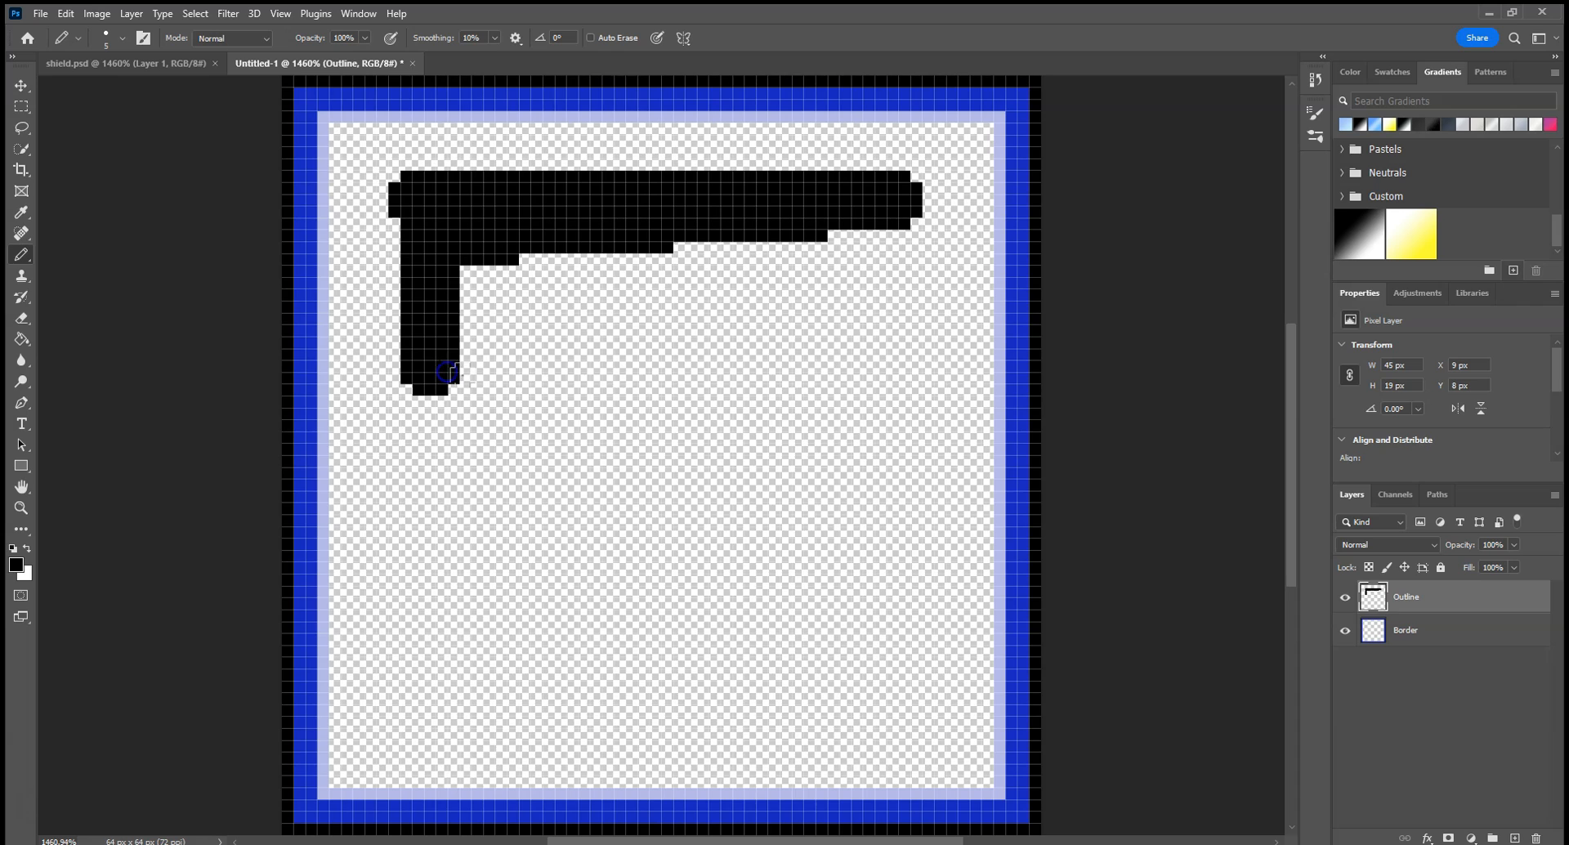
pyautogui.keyDown('shift'); pyautogui.click(870, 371); pyautogui.keyUp('shift')
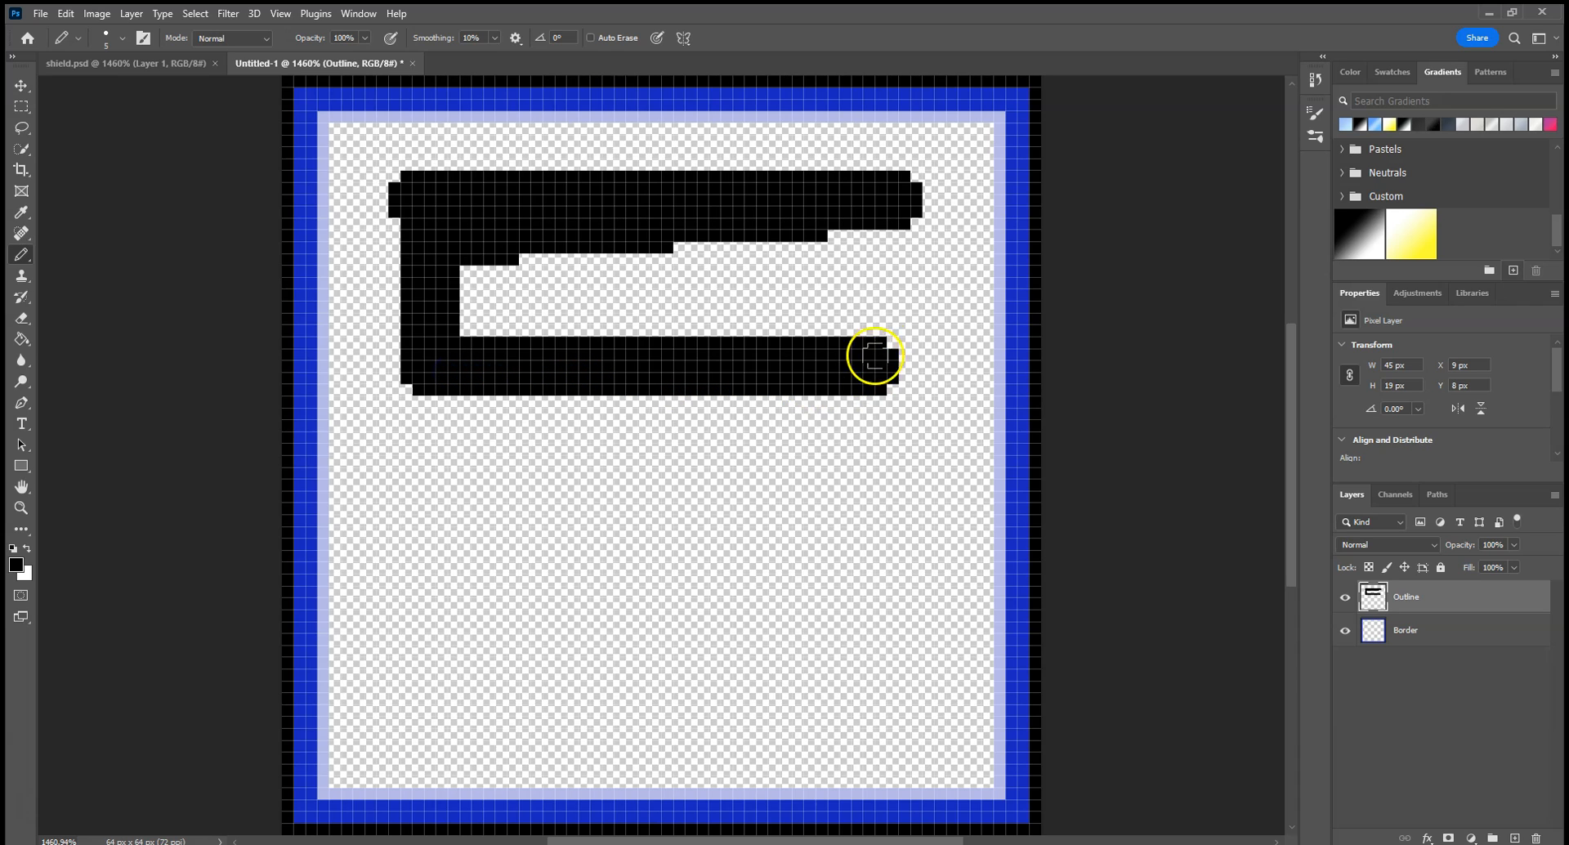
pyautogui.keyDown('shift'); pyautogui.click(888, 266); pyautogui.keyUp('shift')
pyautogui.moveTo(884, 248)
pyautogui.mouseDown()
pyautogui.moveTo(893, 235)
pyautogui.moveTo(892, 366)
pyautogui.mouseUp()
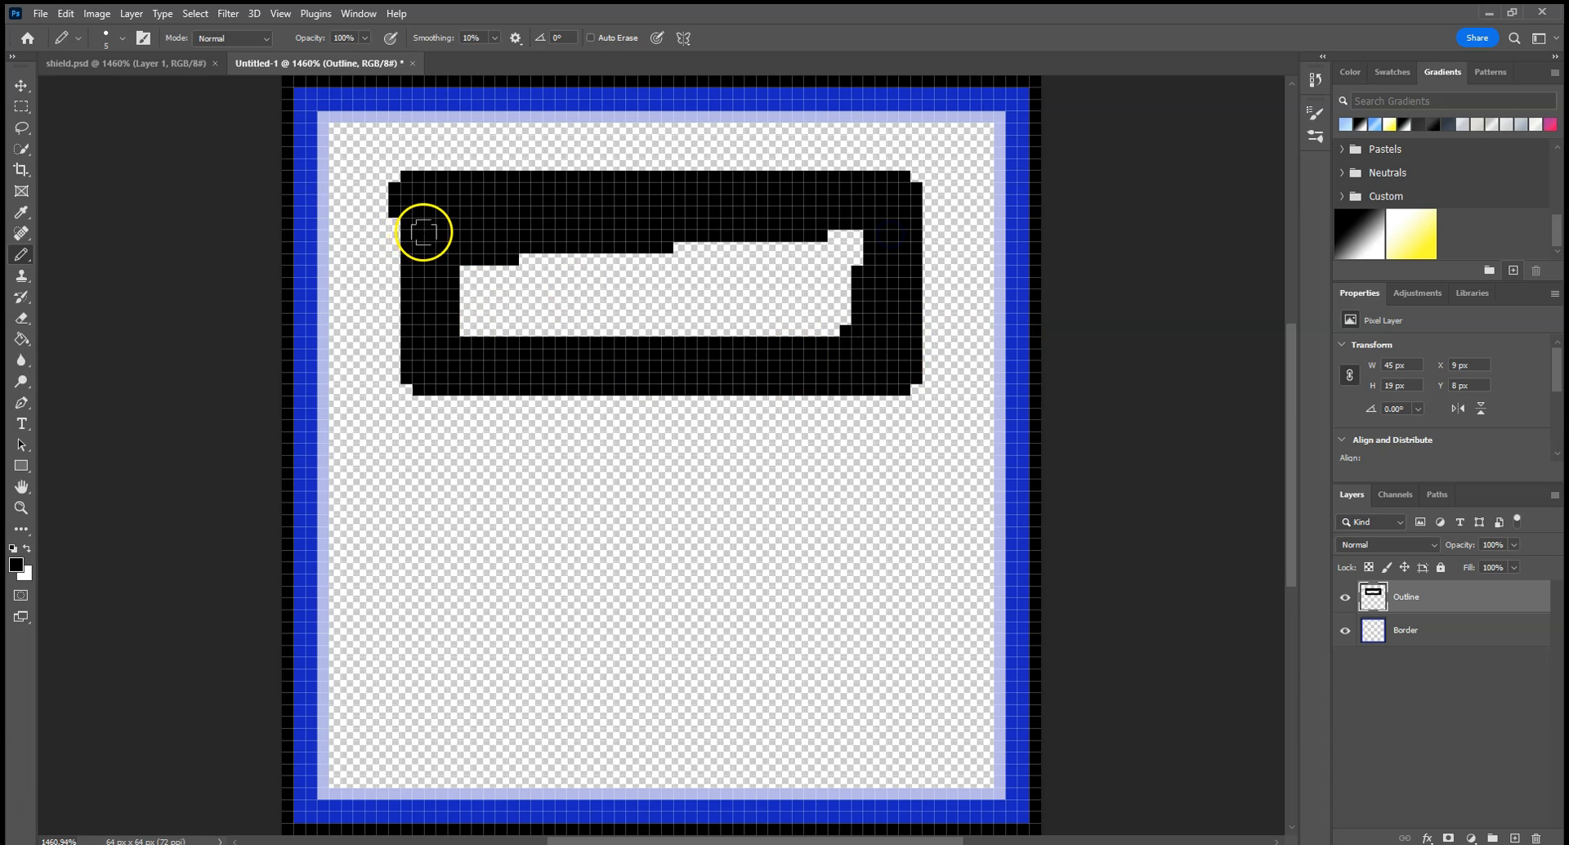
pyautogui.moveTo(420, 269); pyautogui.dragTo(424, 286)
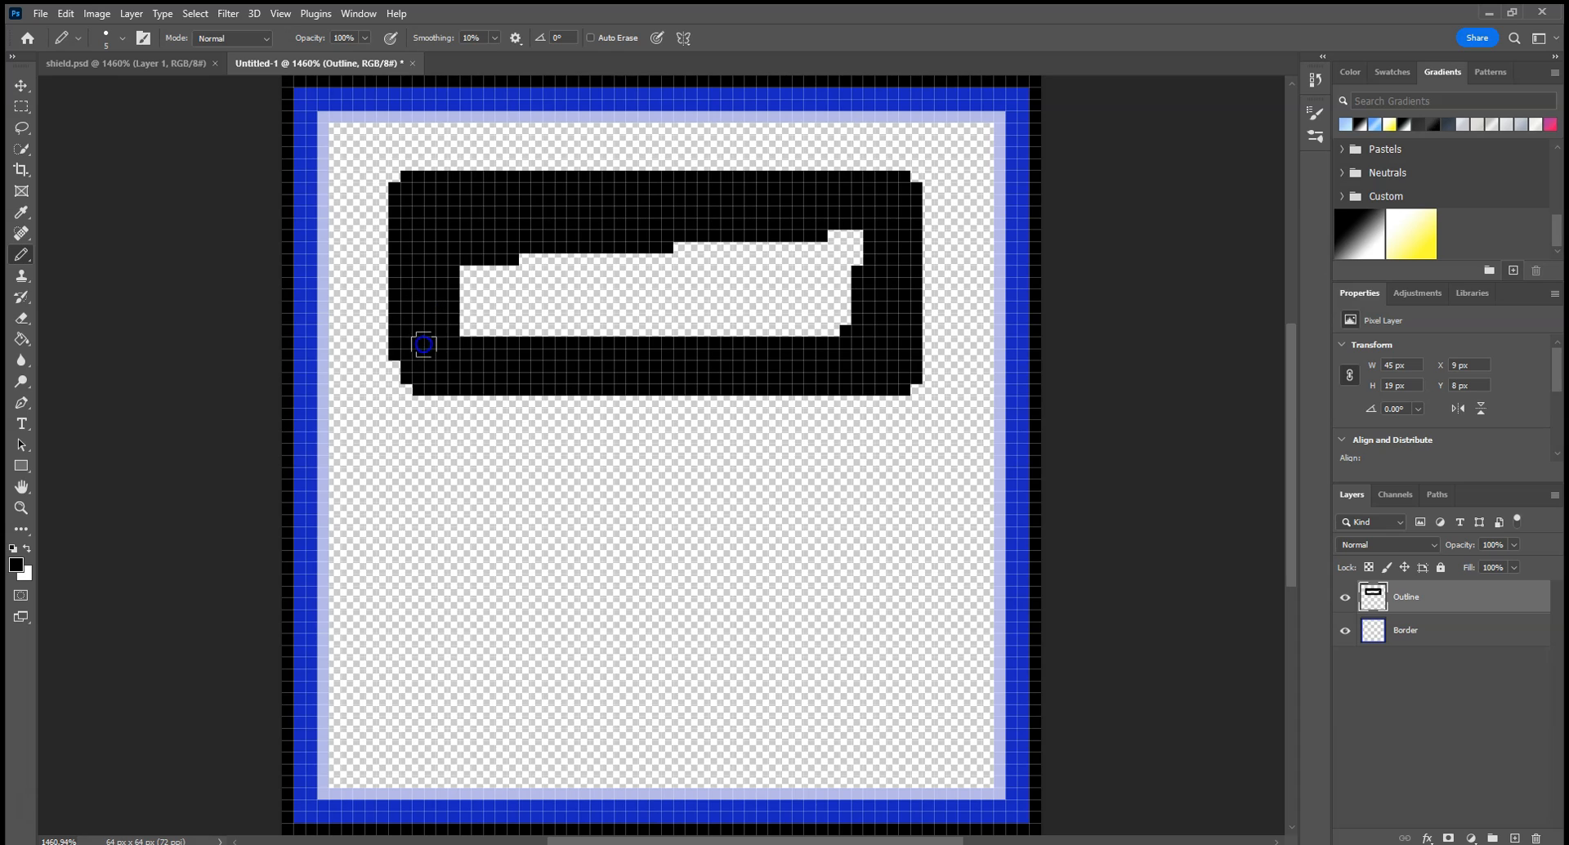
pyautogui.moveTo(514, 306)
pyautogui.mouseDown()
pyautogui.moveTo(704, 323)
pyautogui.moveTo(475, 297)
pyautogui.moveTo(689, 261)
pyautogui.moveTo(821, 259)
pyautogui.moveTo(837, 310)
pyautogui.mouseUp()
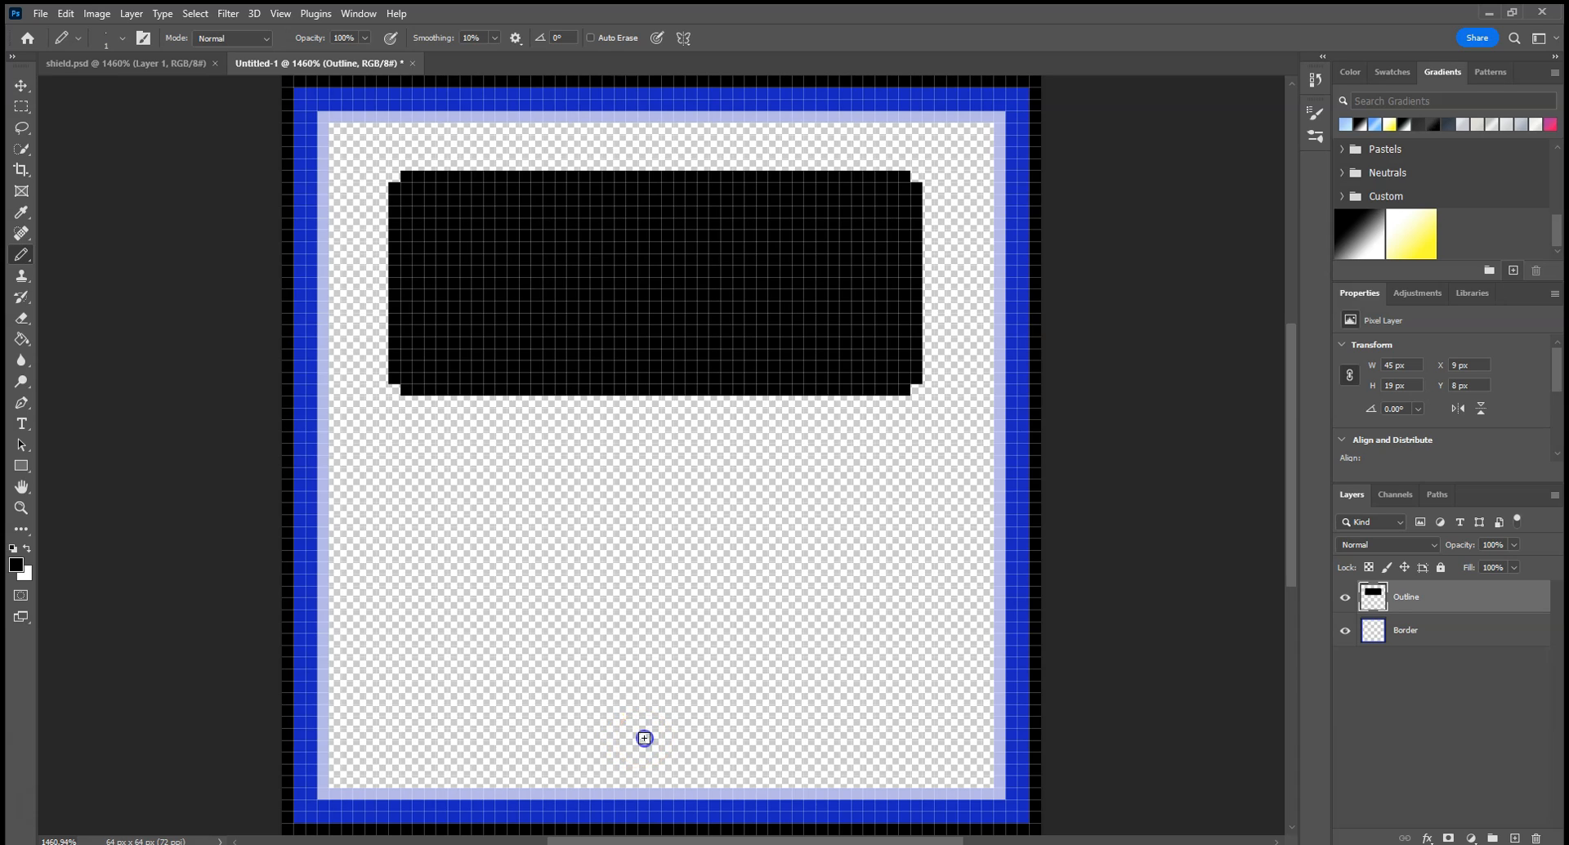
# Draw 1 px diagonal lines from the rectangle's lower corners to a bottom point and fill the enclosed triangle black, making a shield about 48 px high.
pyautogui.keyDown('shift'); pyautogui.click(644, 738); pyautogui.keyUp('shift')
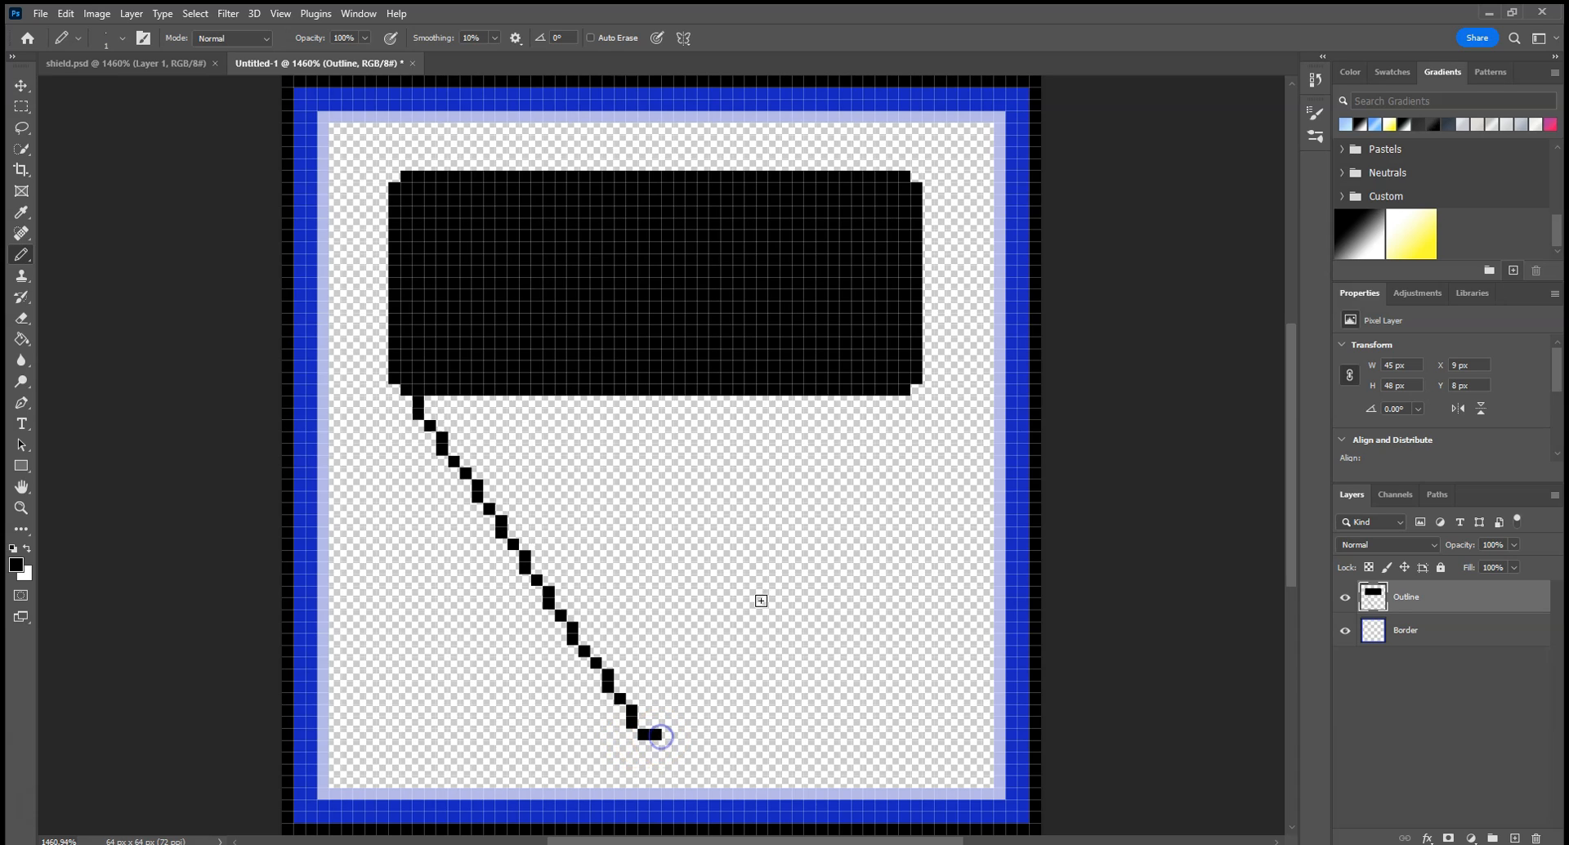
pyautogui.keyDown('shift'); pyautogui.click(907, 390); pyautogui.keyUp('shift')
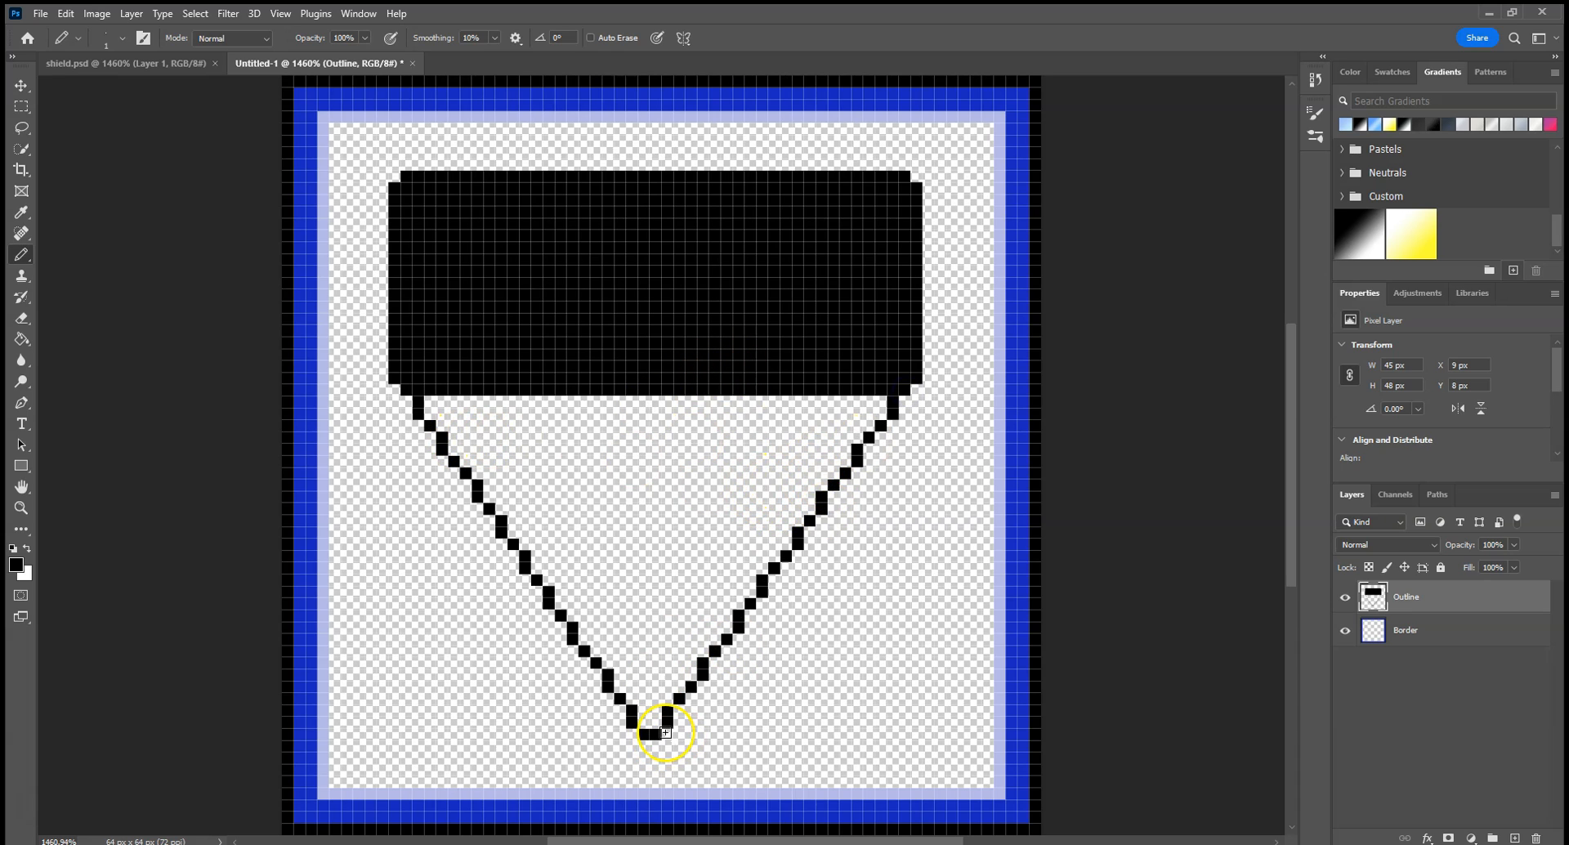
pyautogui.keyDown('shift'); pyautogui.click(904, 393); pyautogui.keyUp('shift')
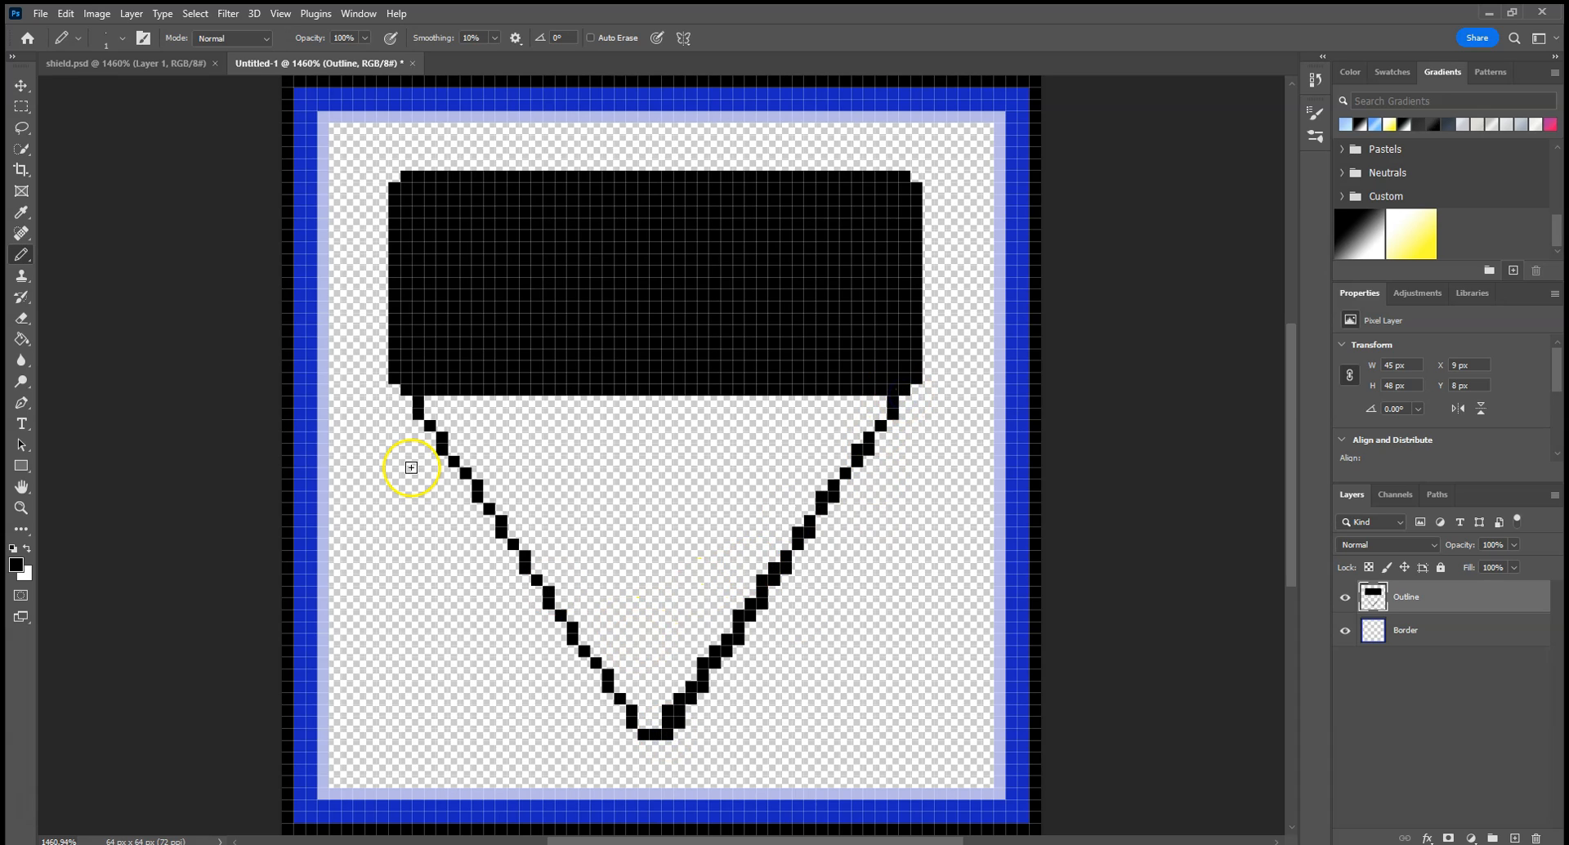
pyautogui.click(16, 341)
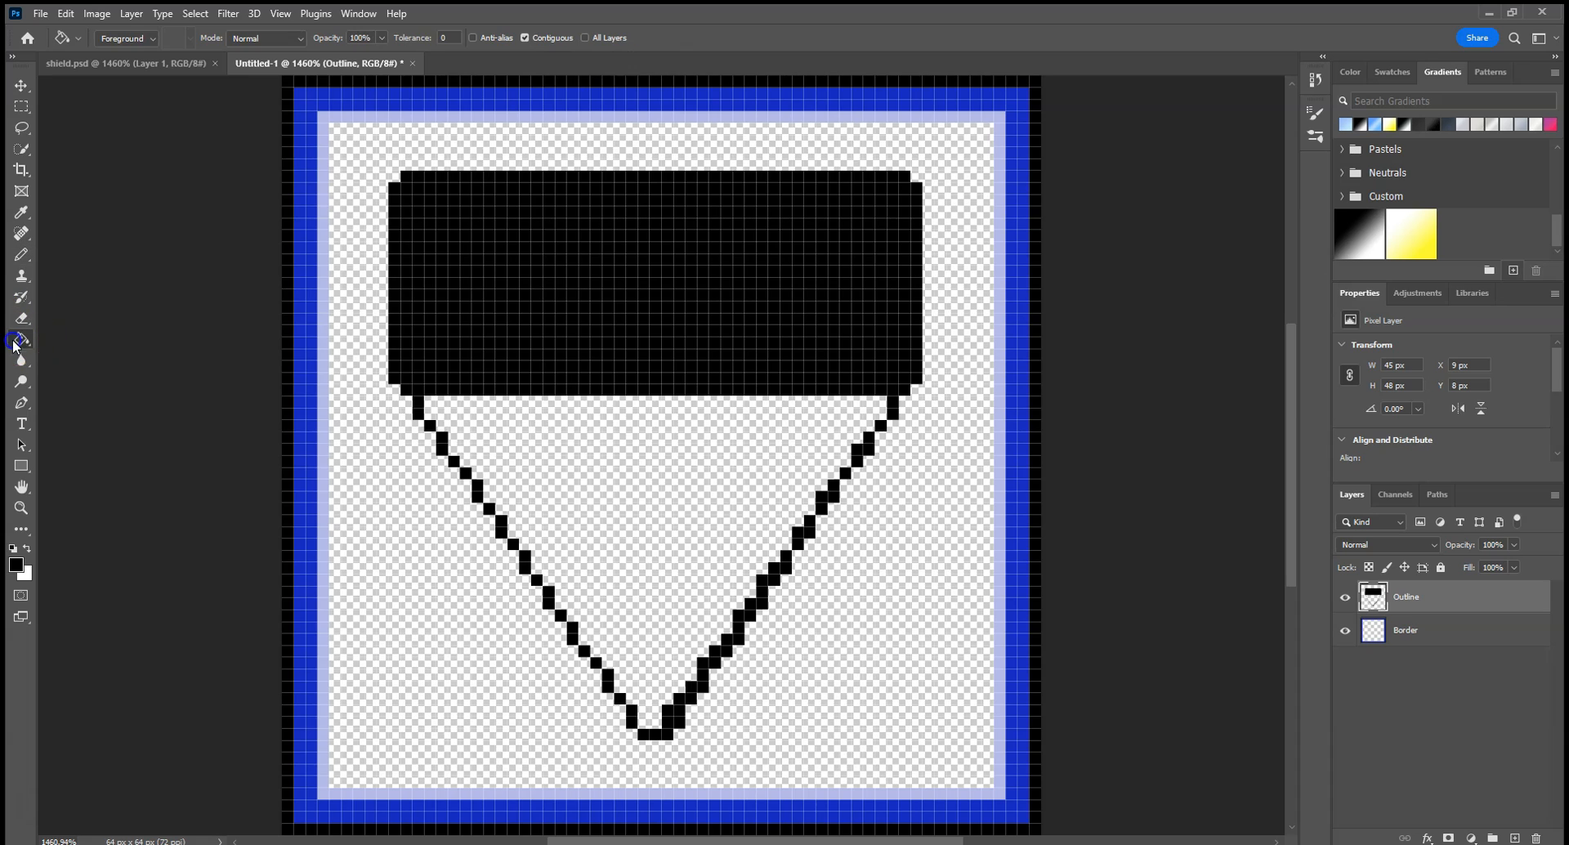
pyautogui.click(577, 458)
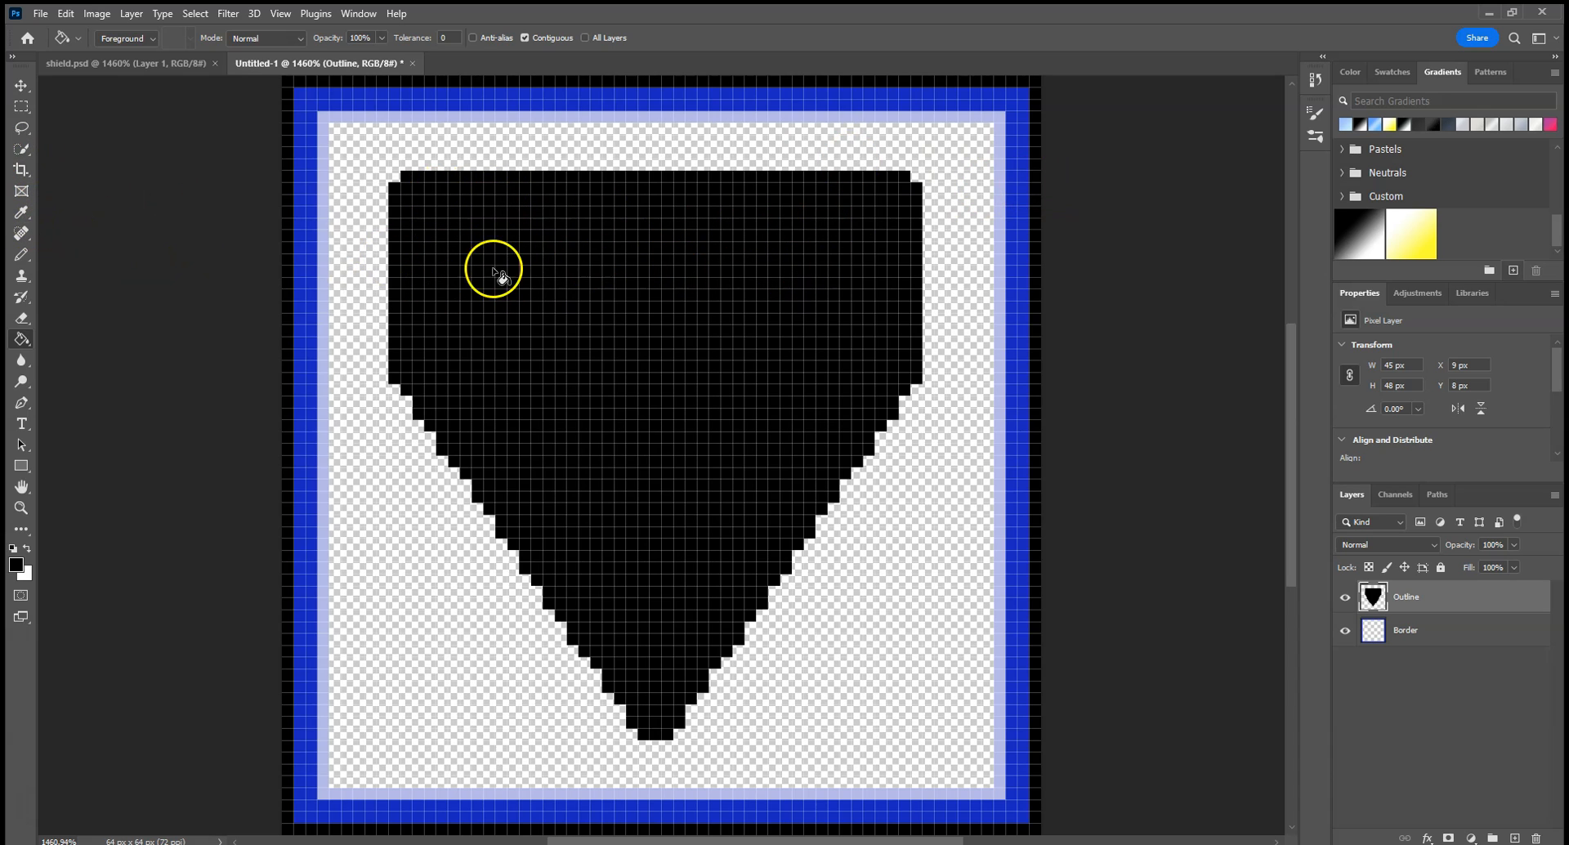
# Select the black shield on the Outline layer with Quick Selection and contract the selection by 1 pixel.
pyautogui.click(19, 256)
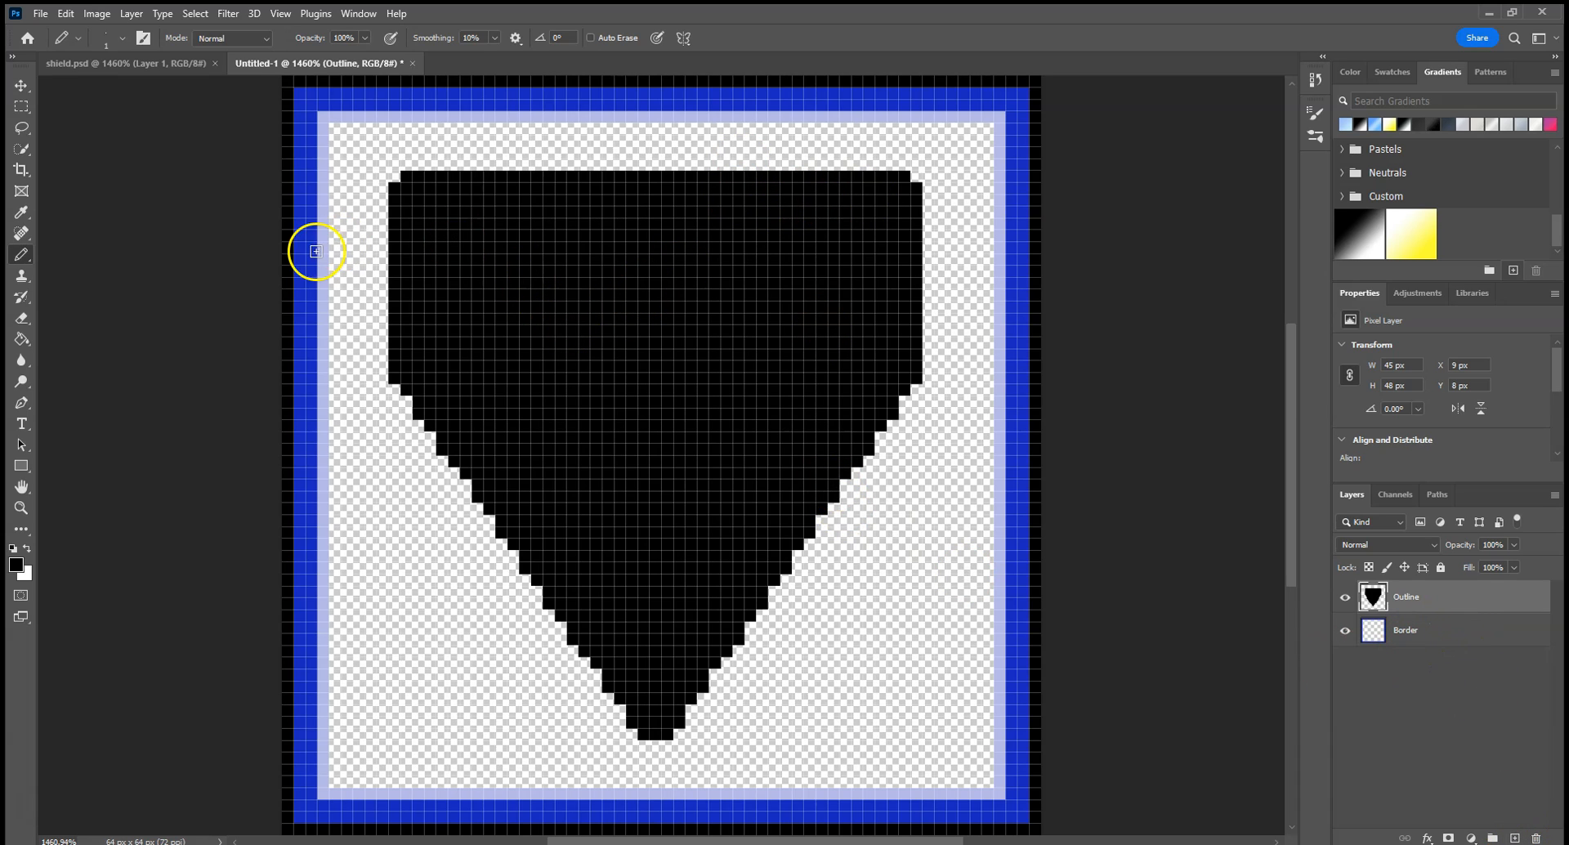
pyautogui.click(20, 148)
pyautogui.click(564, 268)
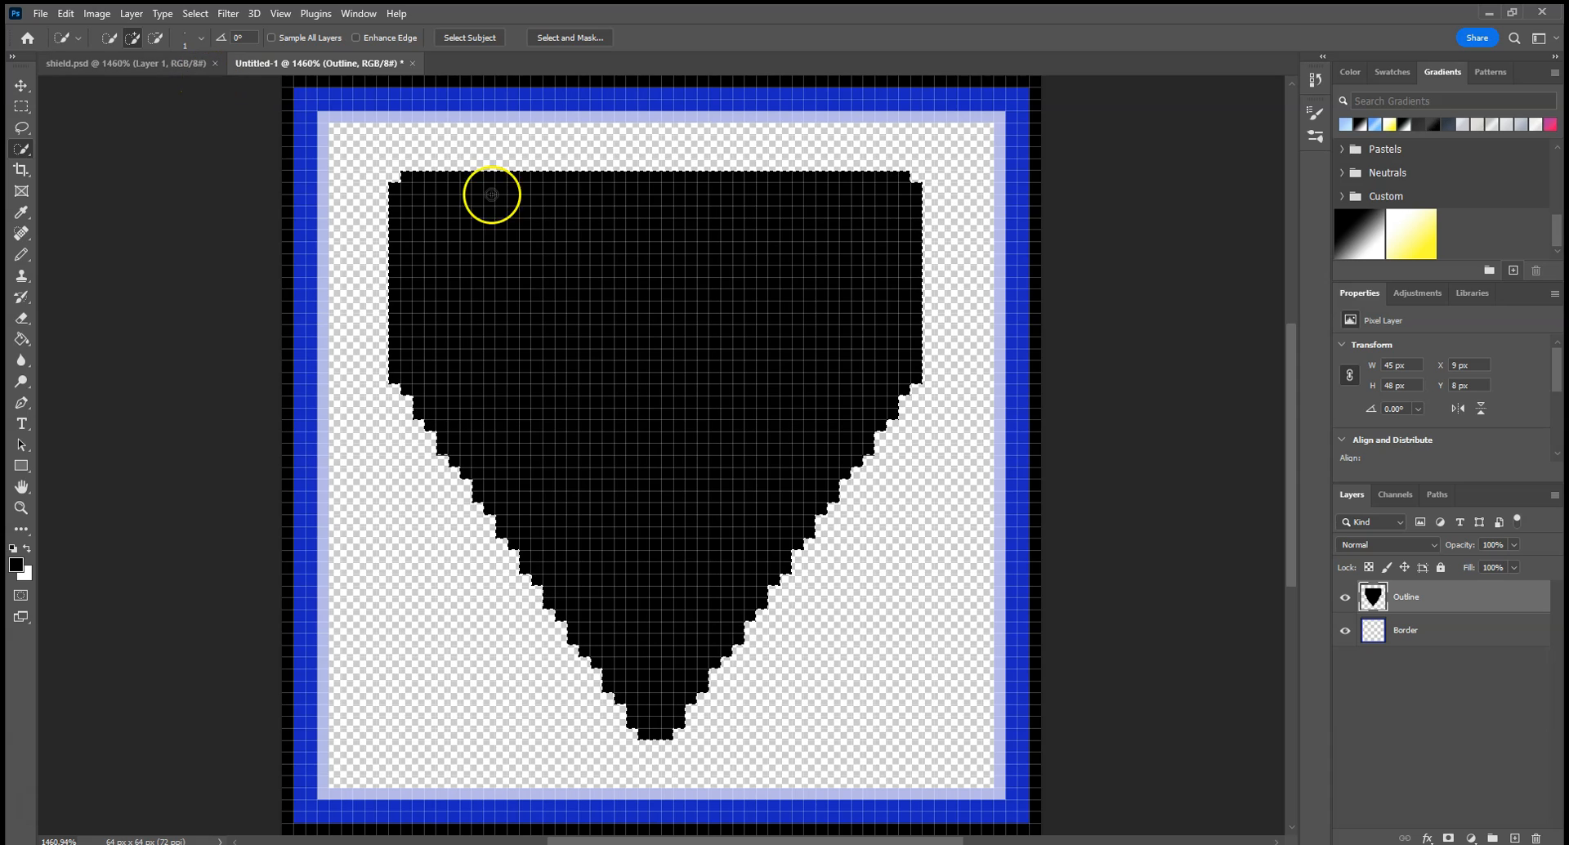
pyautogui.click(195, 13)
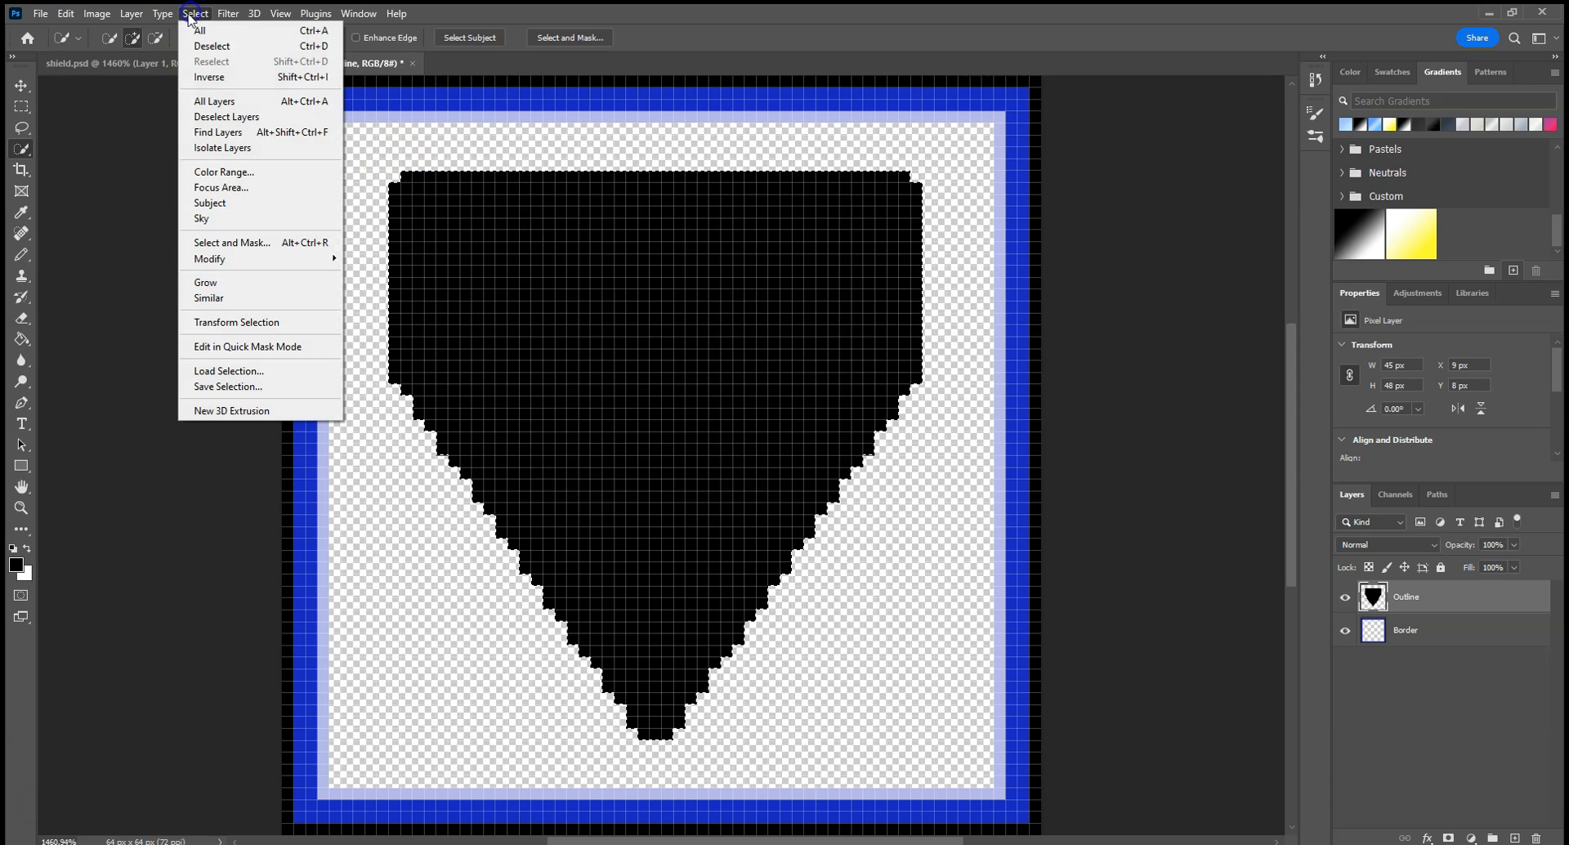
pyautogui.moveTo(243, 262)
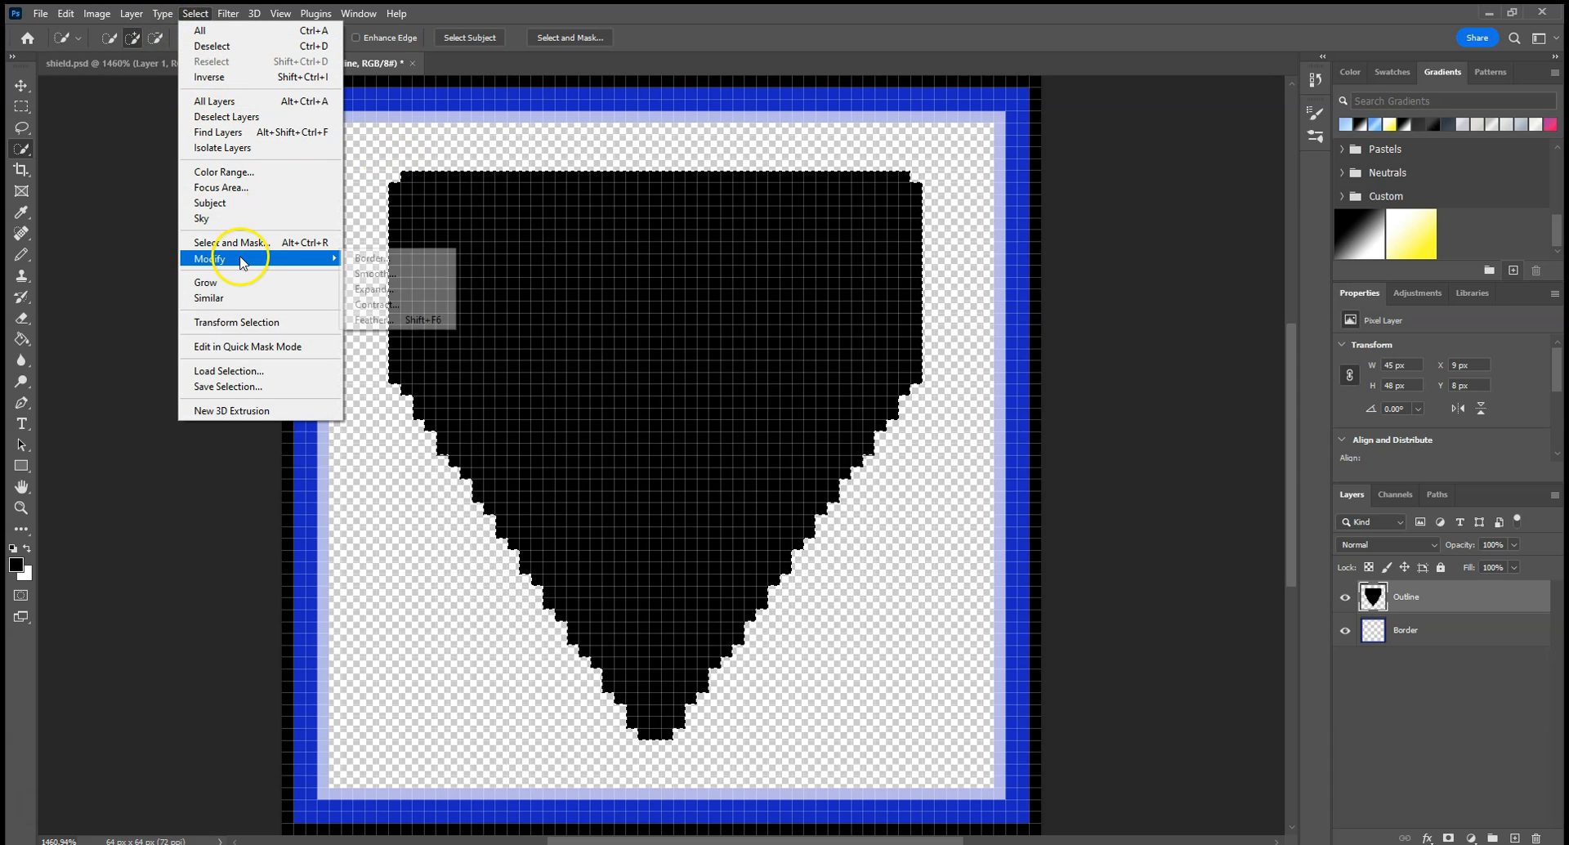
pyautogui.click(381, 307)
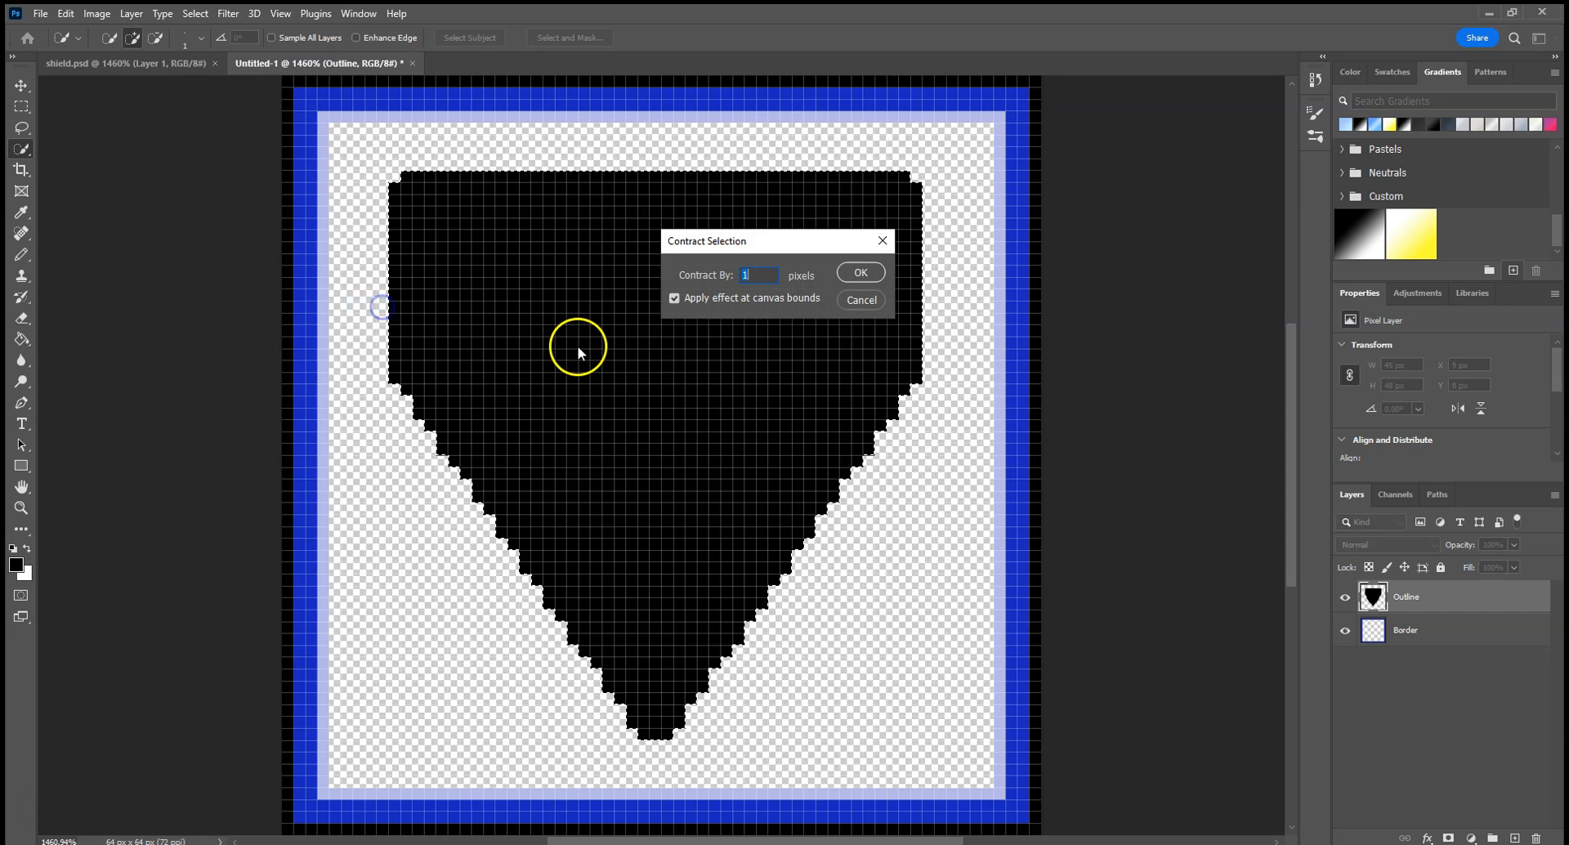
pyautogui.click(846, 268)
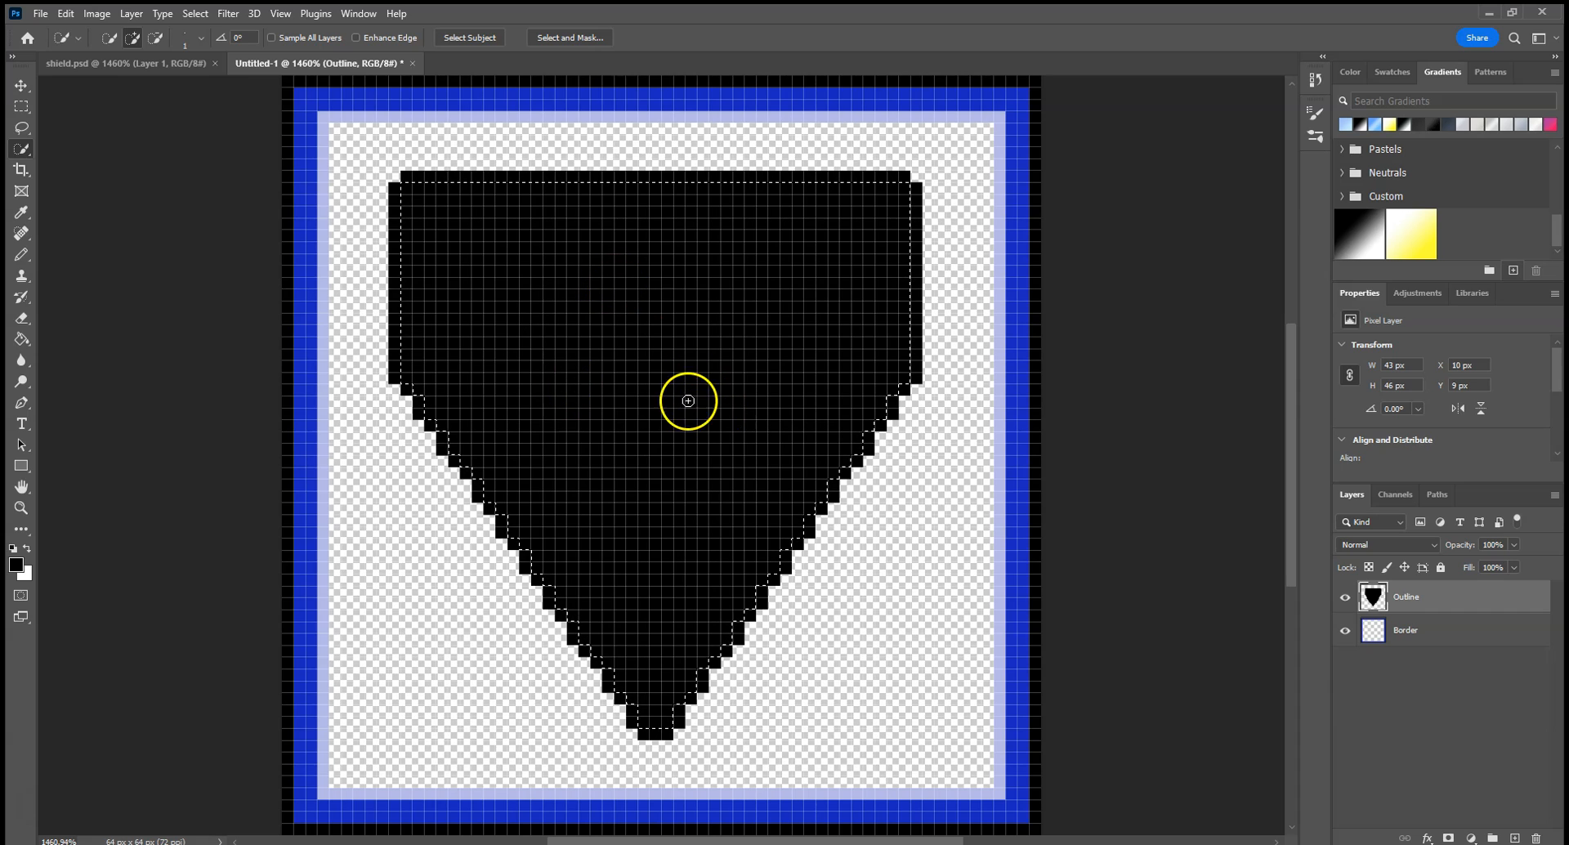
# Add a new layer above Outline and fill the contracted shield selection with red #e01c1c.
pyautogui.click(1514, 837)
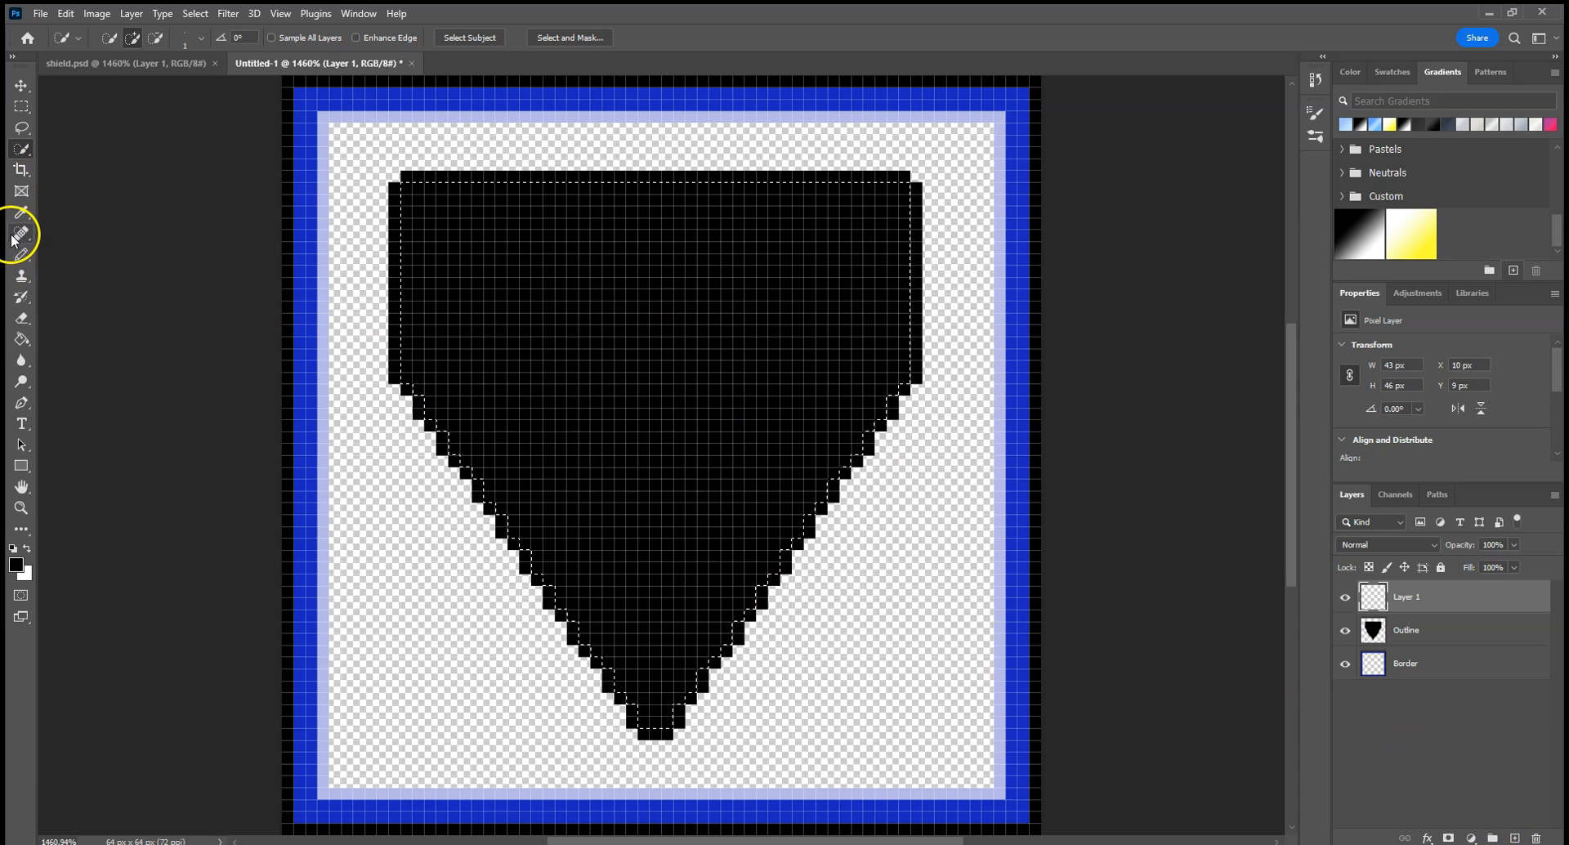
pyautogui.click(21, 341)
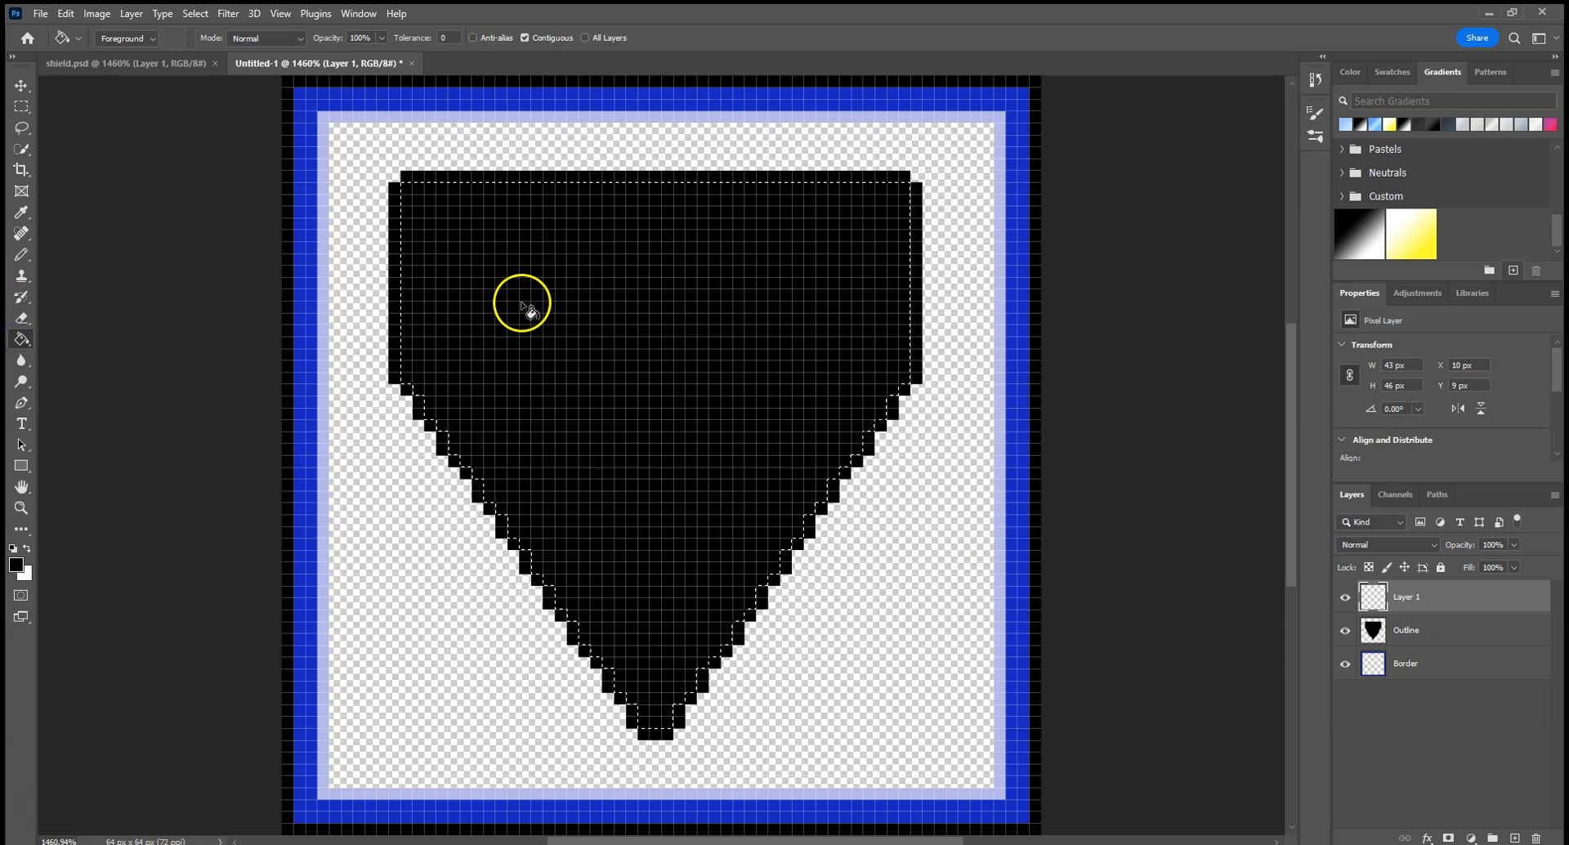
pyautogui.click(16, 566)
pyautogui.click(748, 225)
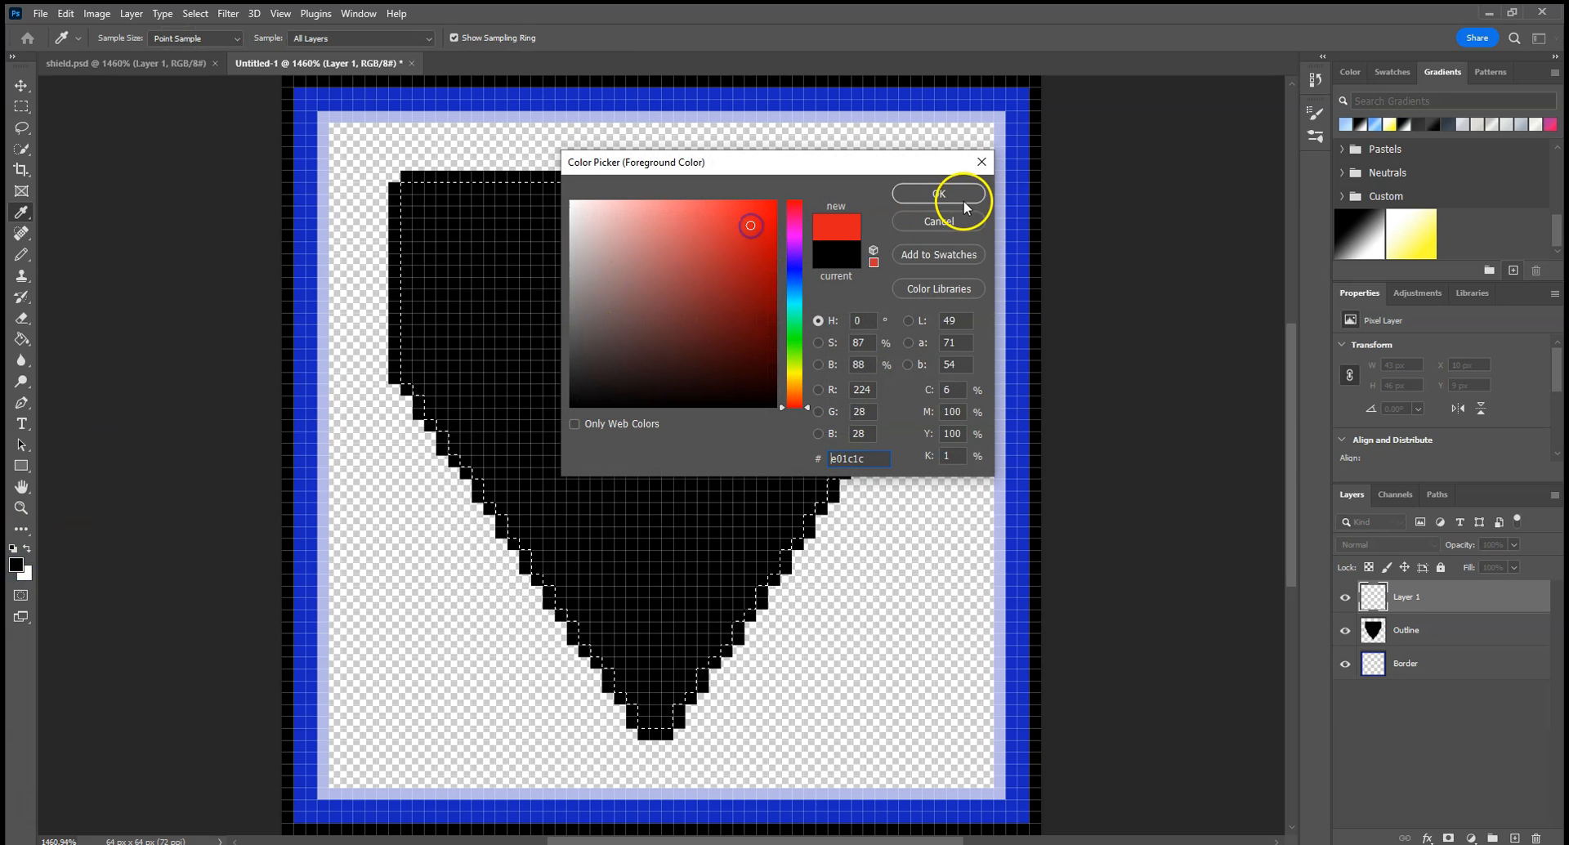
pyautogui.click(956, 197)
pyautogui.click(588, 299)
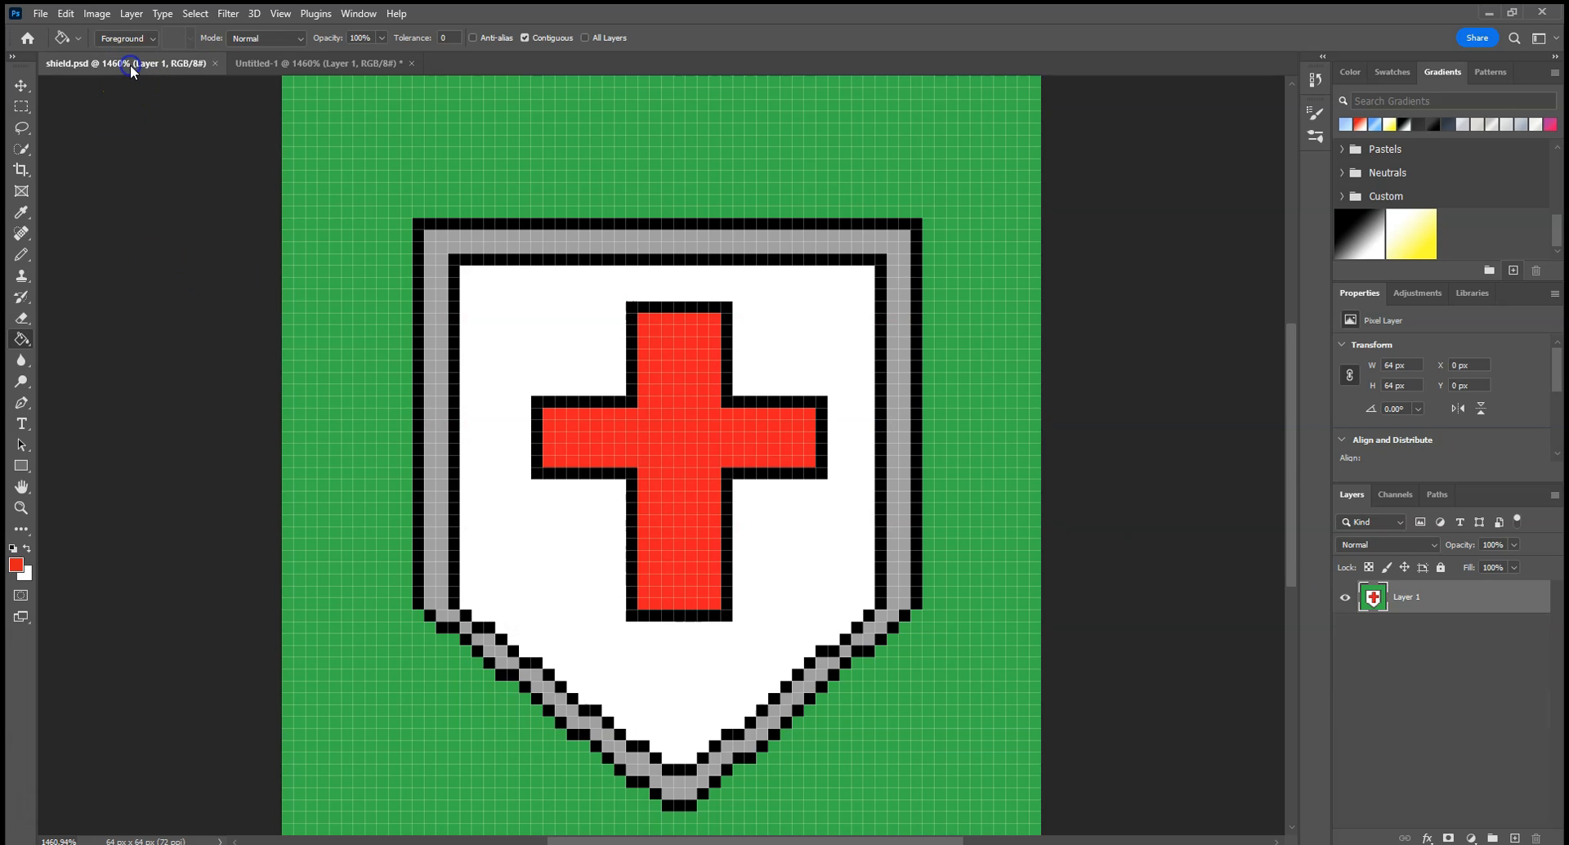
# Check the example shield in shield.psd and refill the new shield's interior with bright green.
pyautogui.click(130, 69)
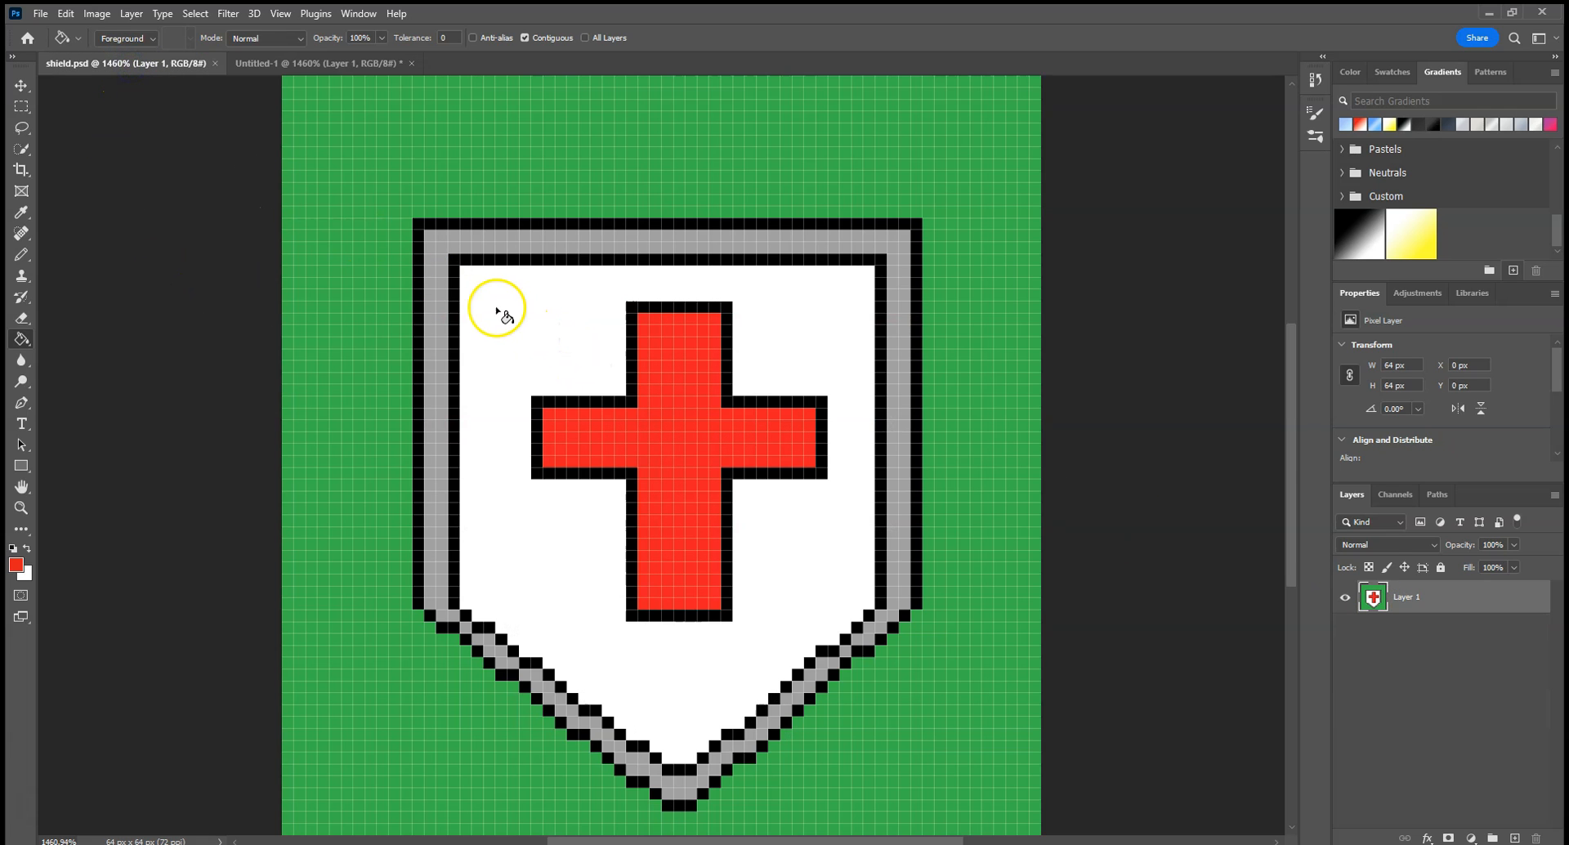
pyautogui.click(294, 63)
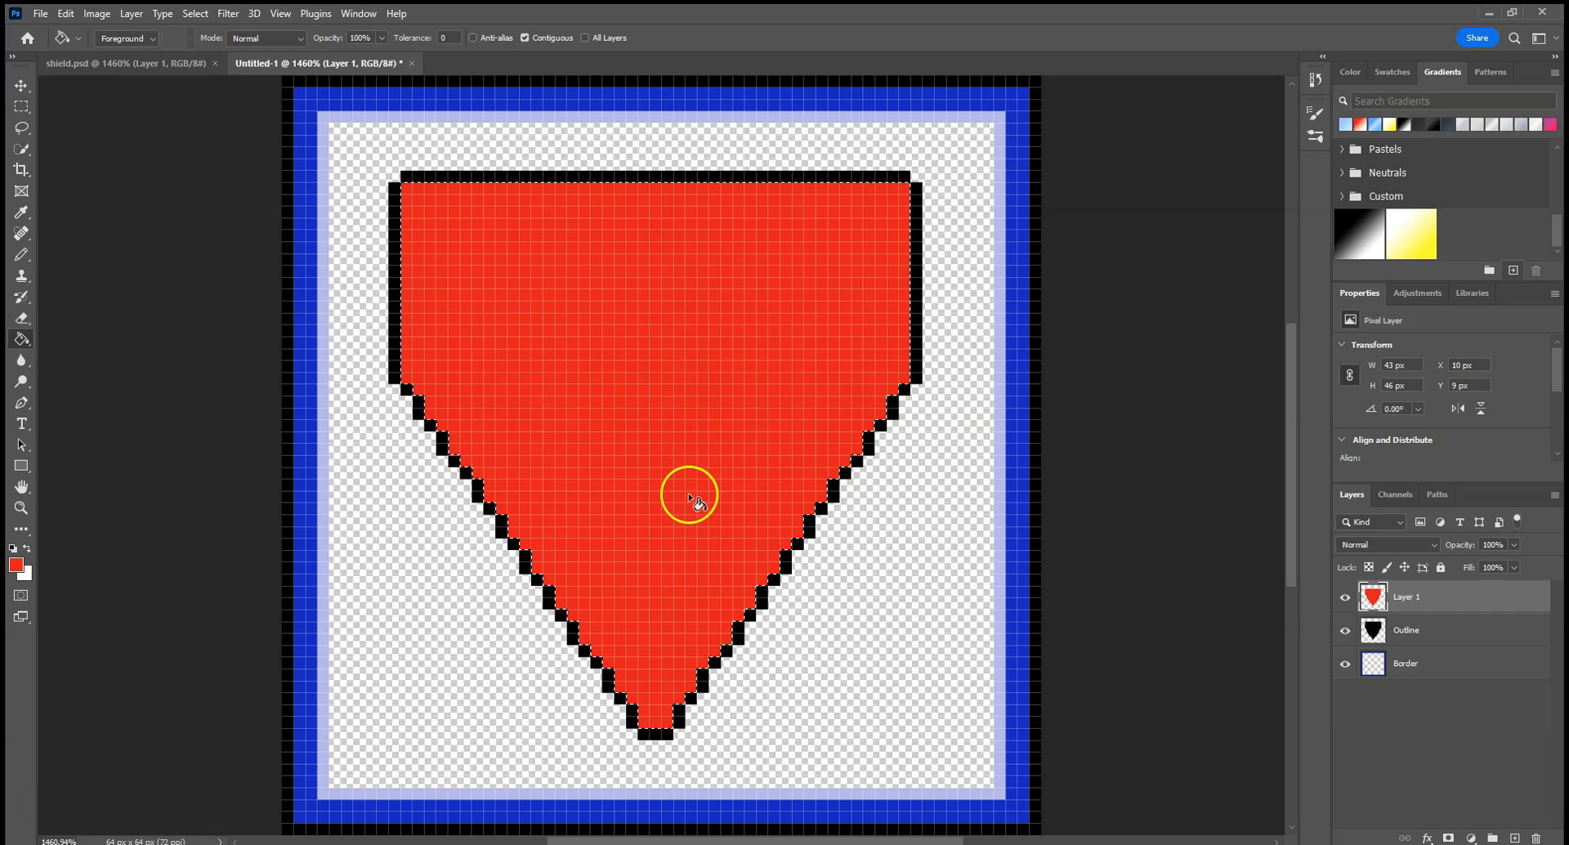
pyautogui.click(175, 63)
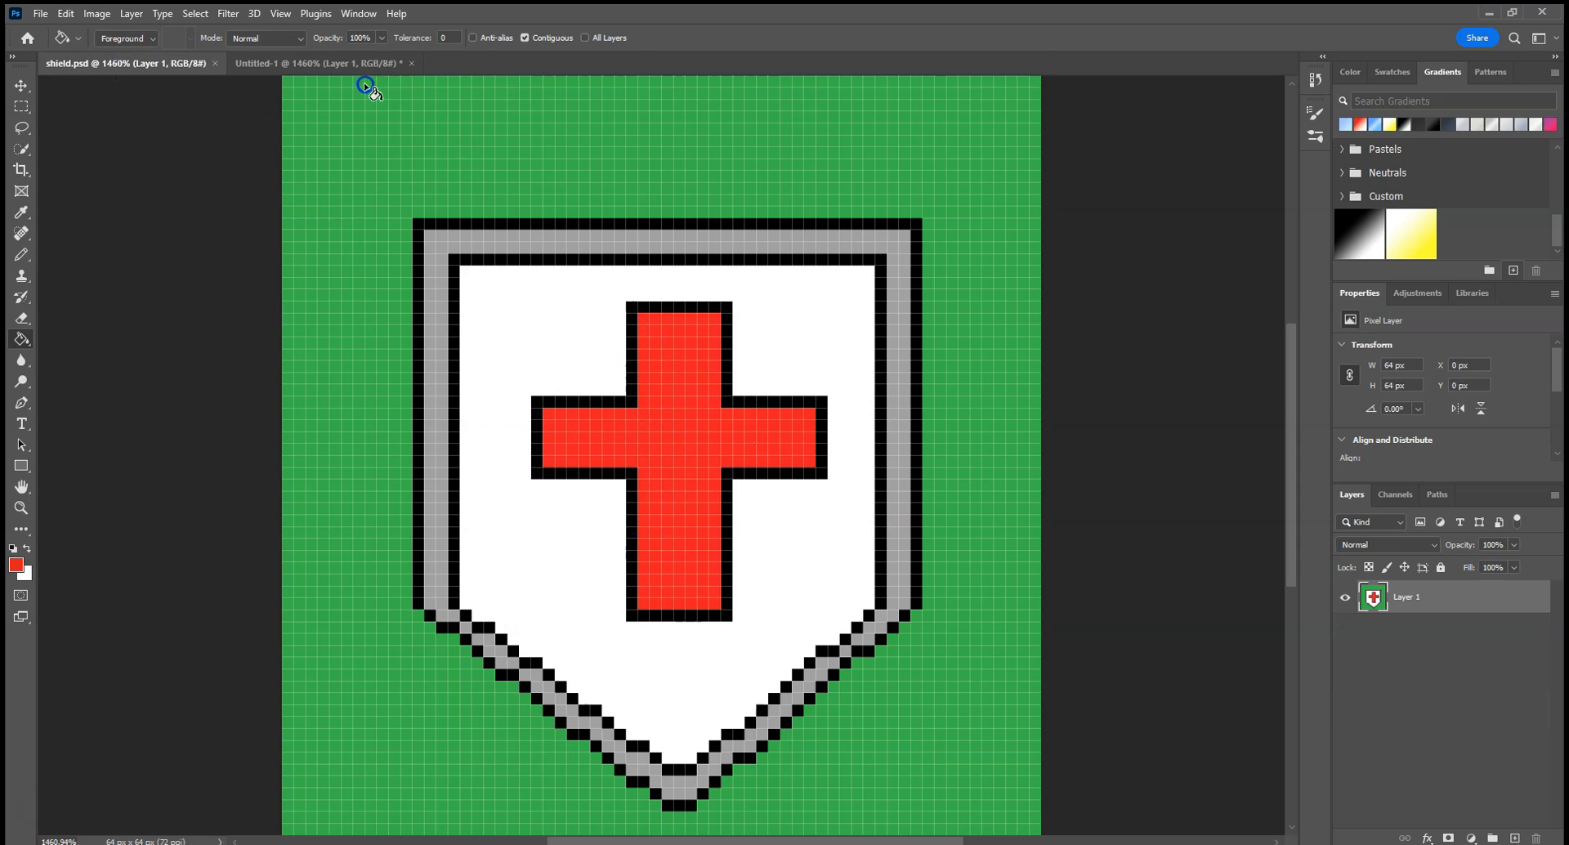
pyautogui.click(313, 63)
pyautogui.click(18, 568)
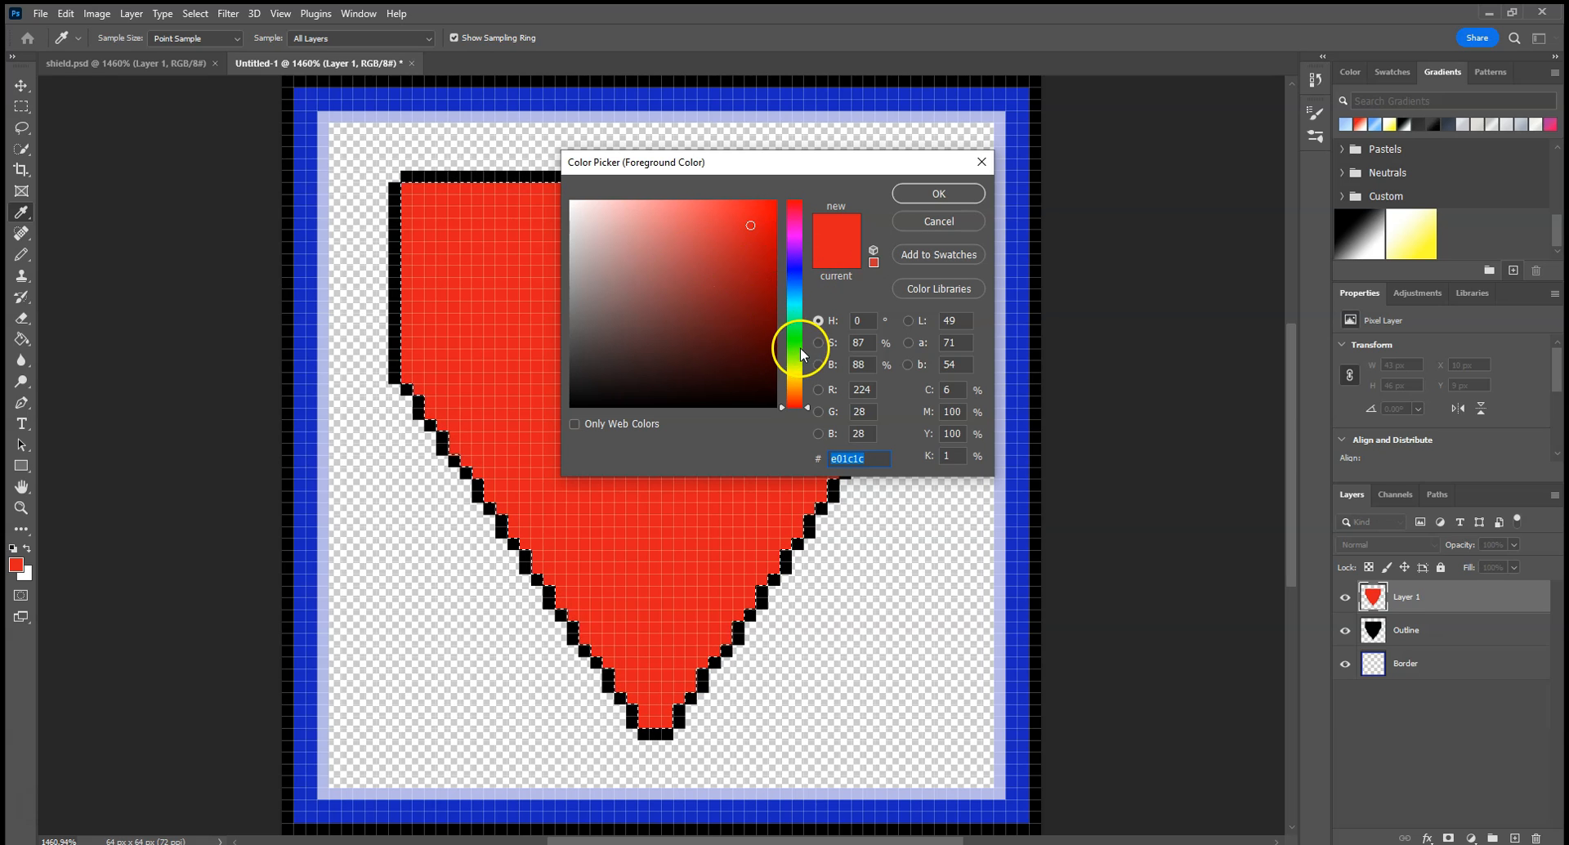
pyautogui.click(799, 348)
pyautogui.click(938, 193)
pyautogui.click(621, 313)
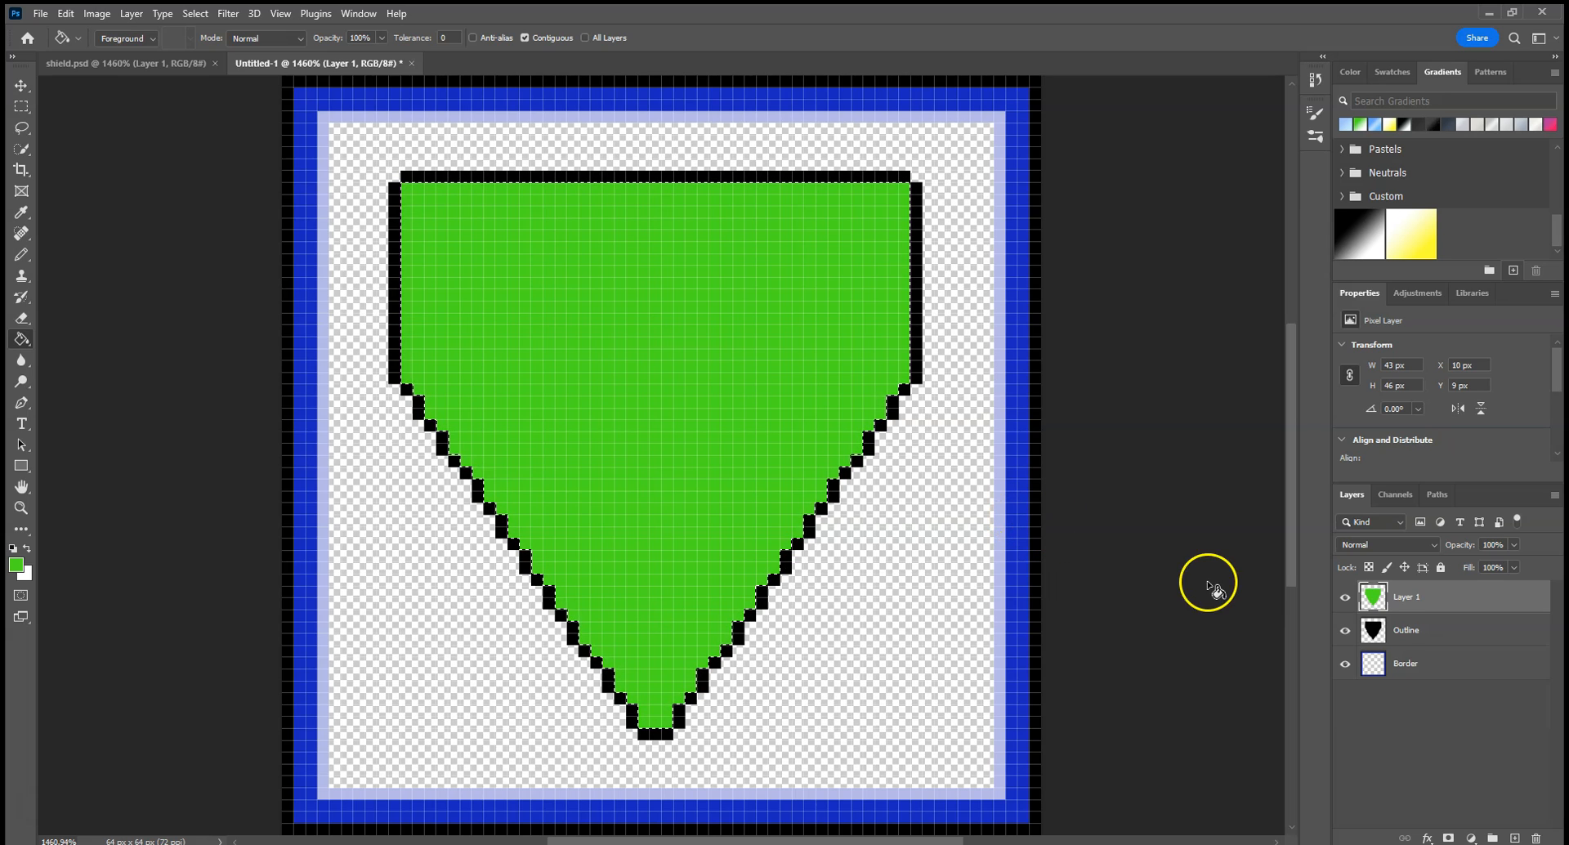
# Add a layer above the green fill and draw a 3 px vertical Pencil stripe in red #e01c1c down the shield's centre.
pyautogui.click(1514, 837)
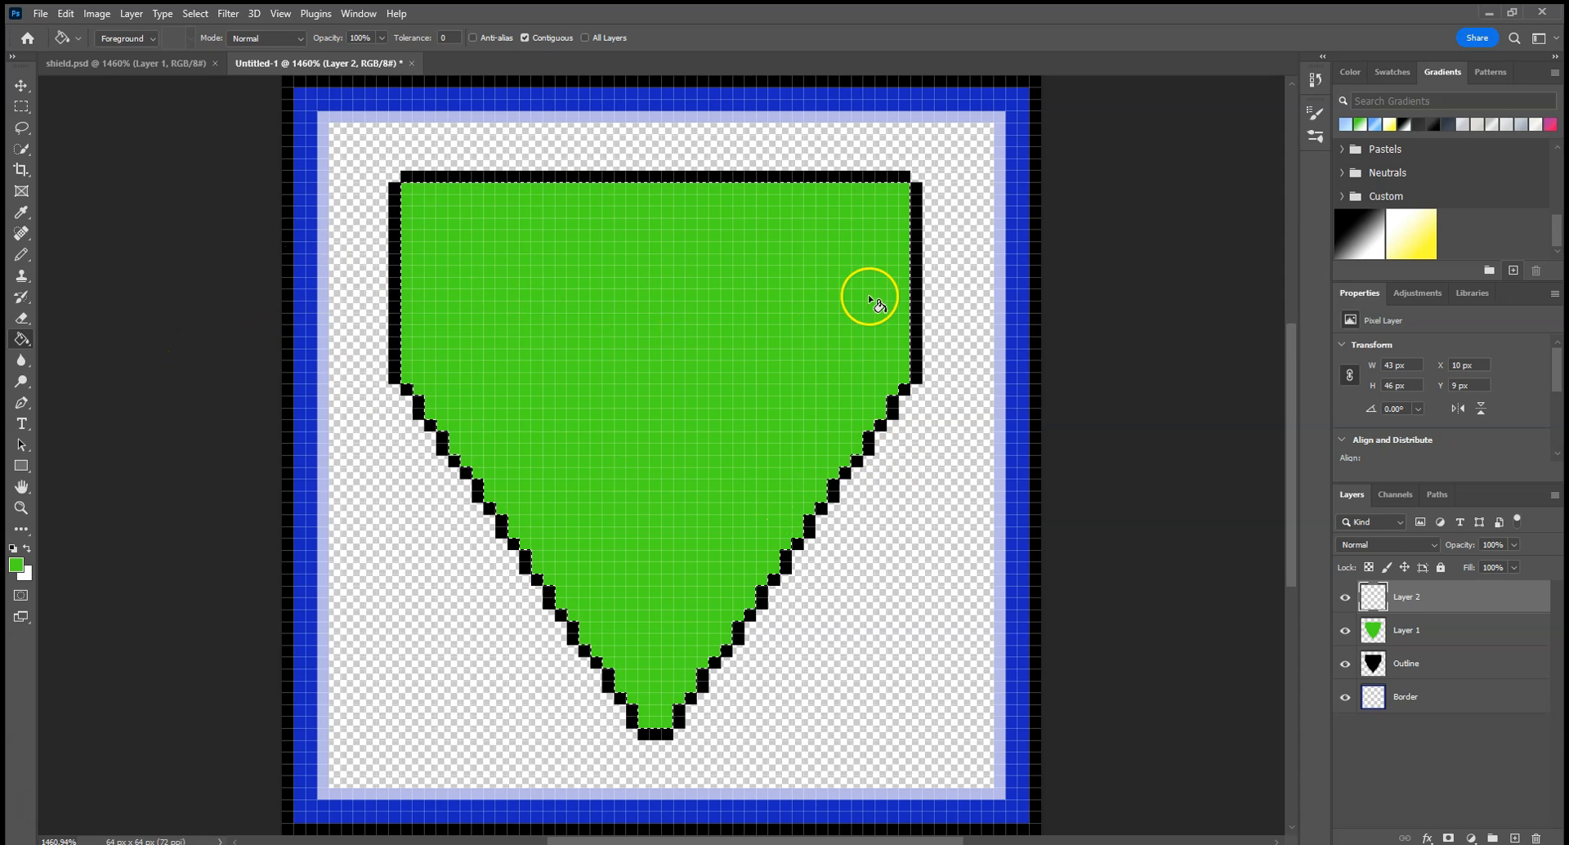
pyautogui.click(18, 257)
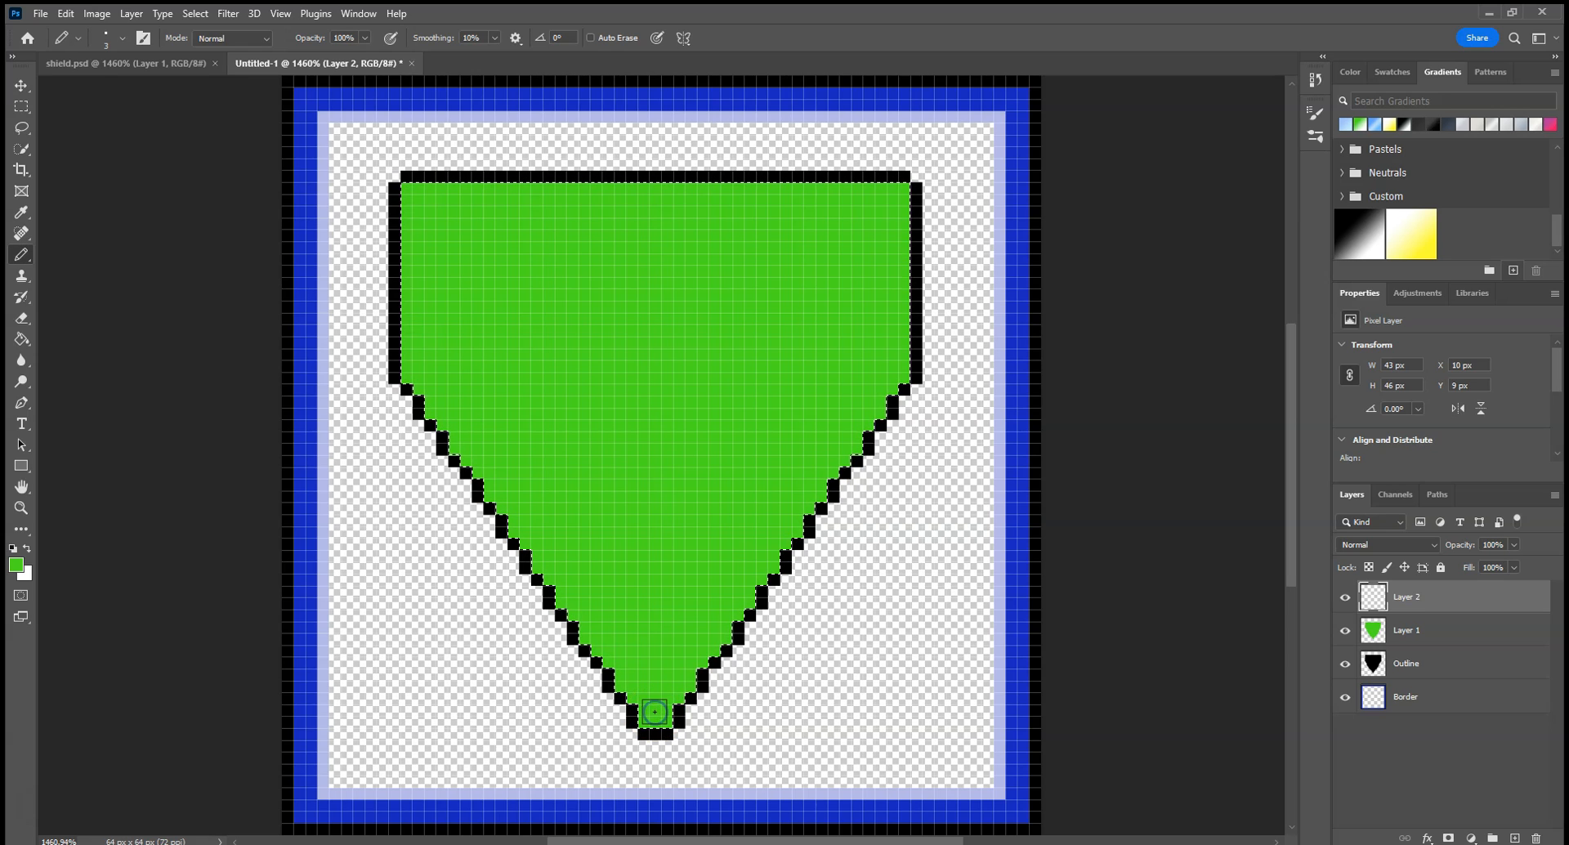
pyautogui.click(16, 564)
pyautogui.click(794, 210)
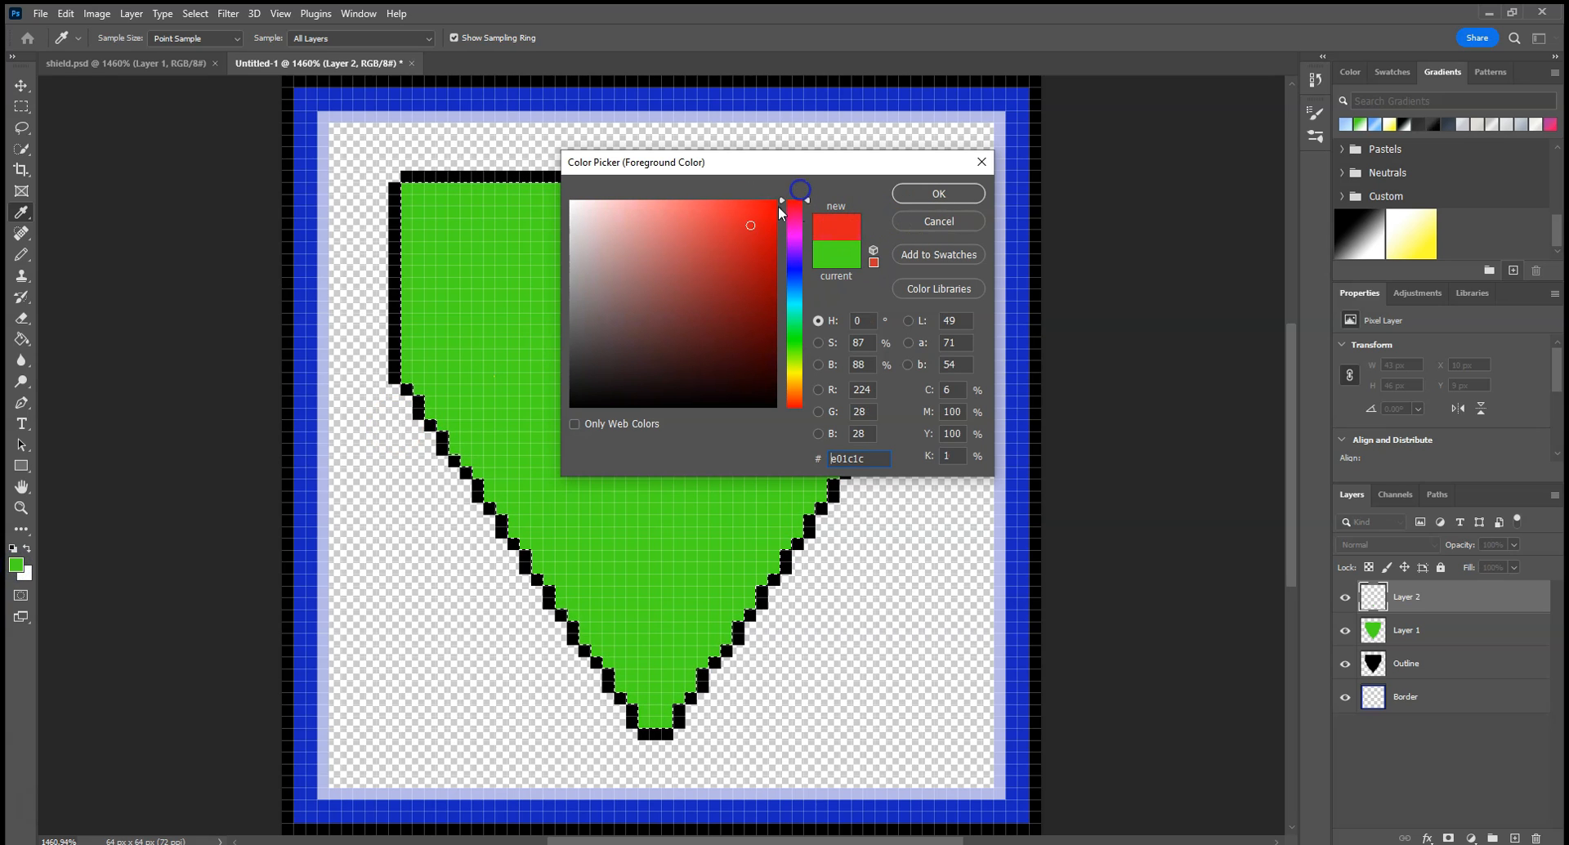
pyautogui.click(907, 199)
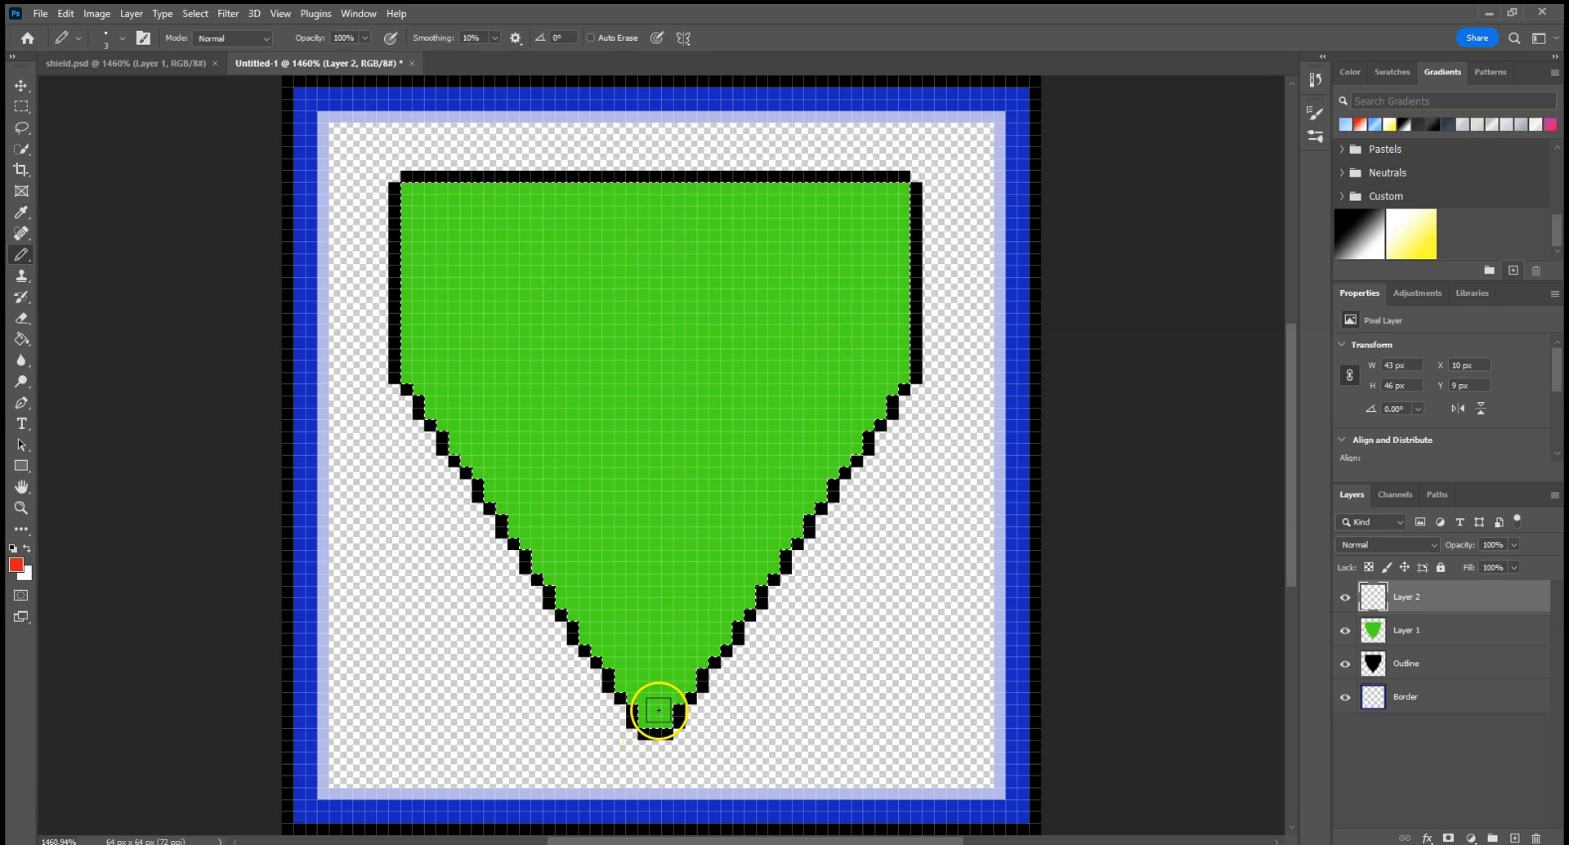
pyautogui.keyDown('shift'); pyautogui.click(657, 196); pyautogui.keyUp('shift')
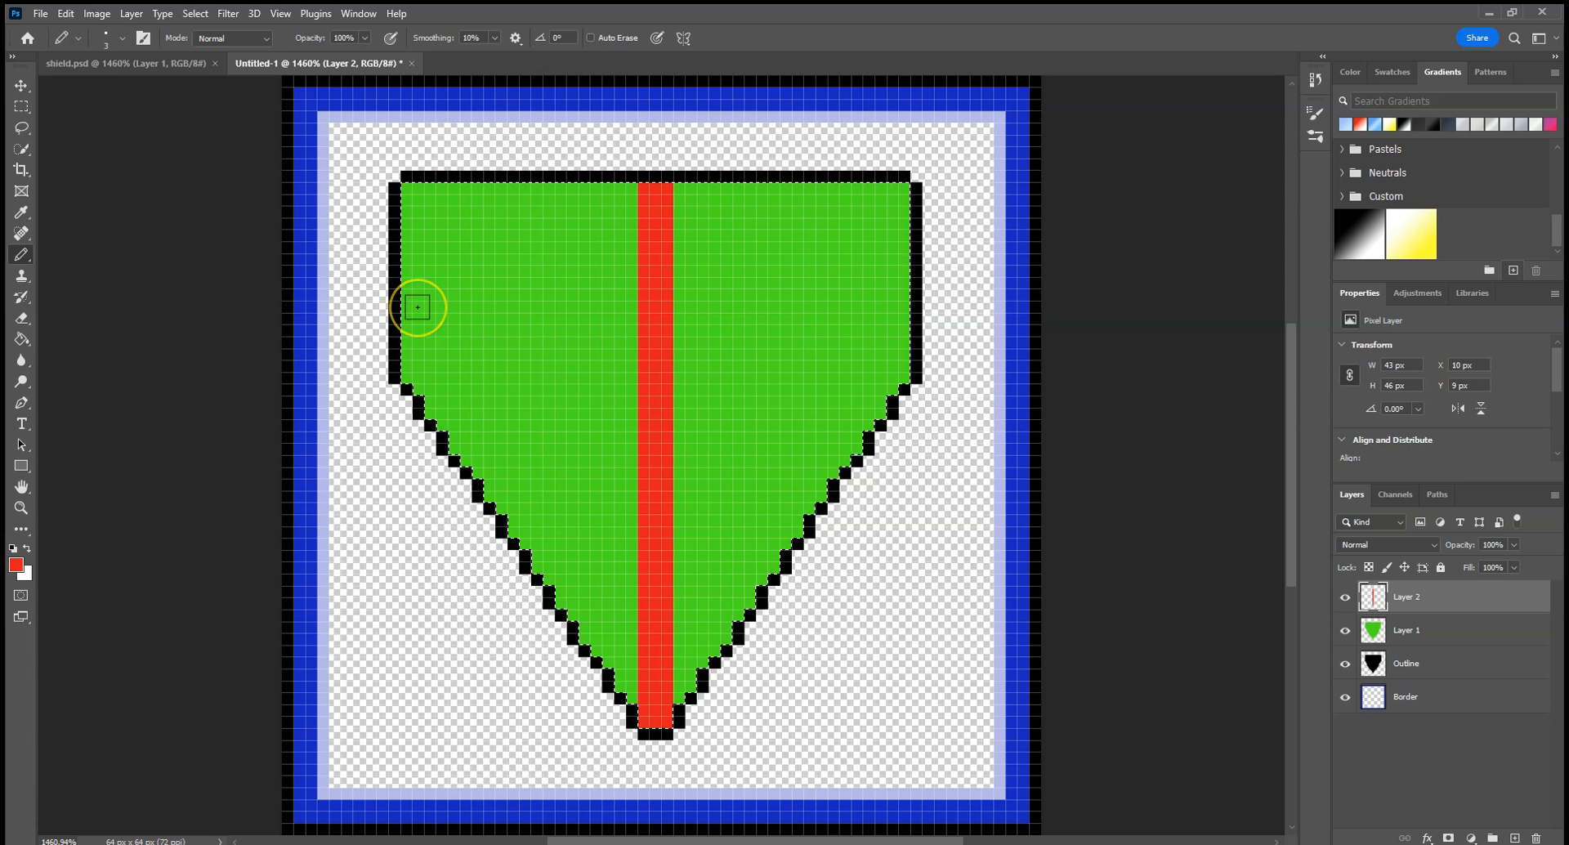
# Draw a straight 3 px red horizontal stripe across the shield's full width in its upper part, crossing the vertical stripe.
pyautogui.keyDown('shift'); pyautogui.click(897, 297); pyautogui.keyUp('shift')
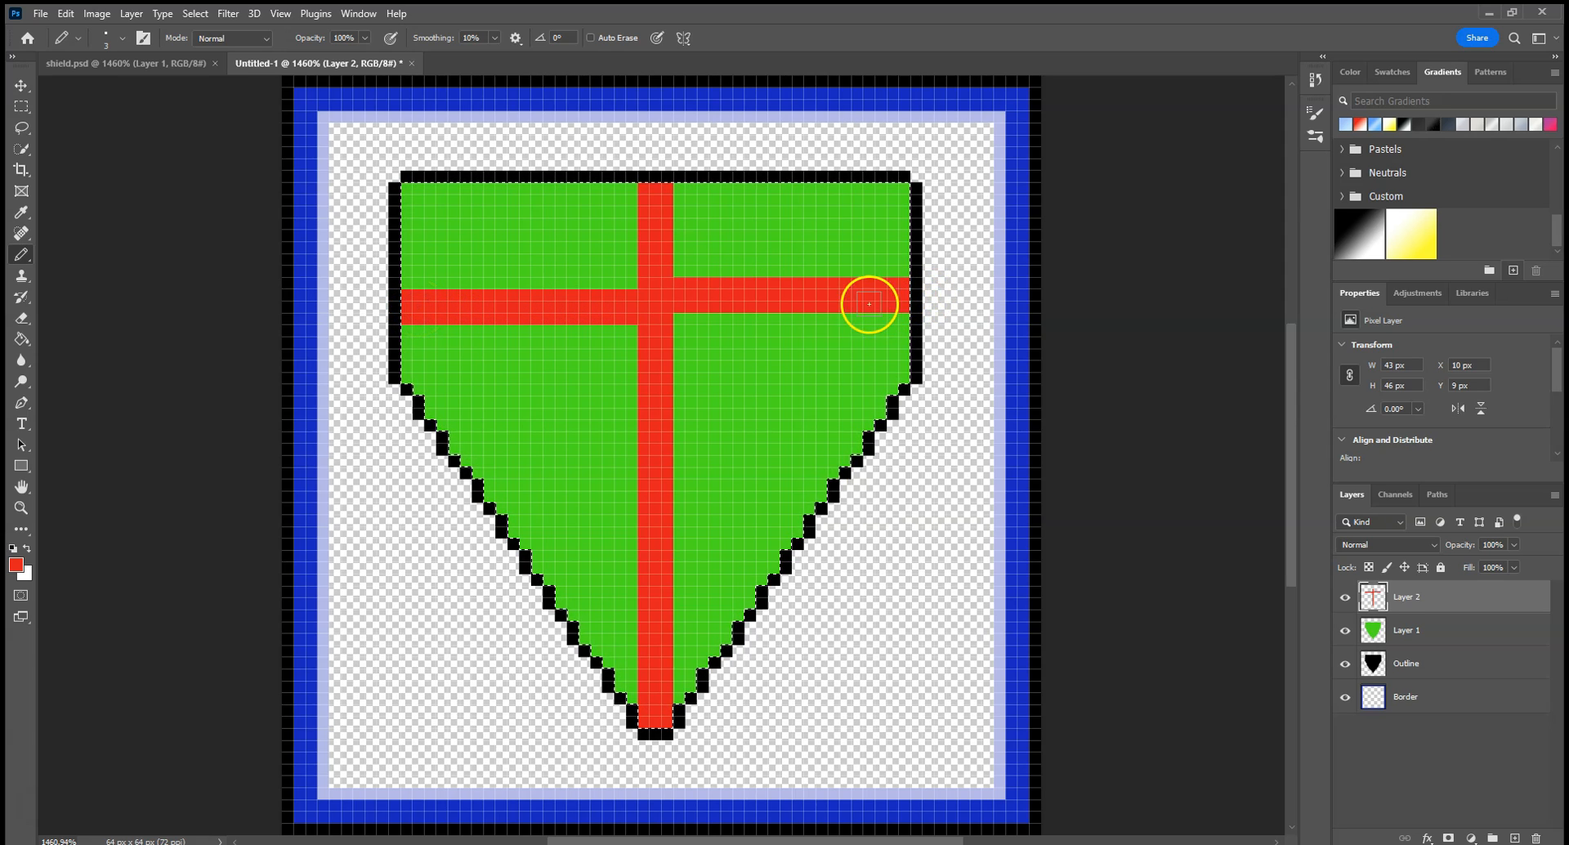
pyautogui.hotkey('ctrl', 'z')
pyautogui.click(892, 296)
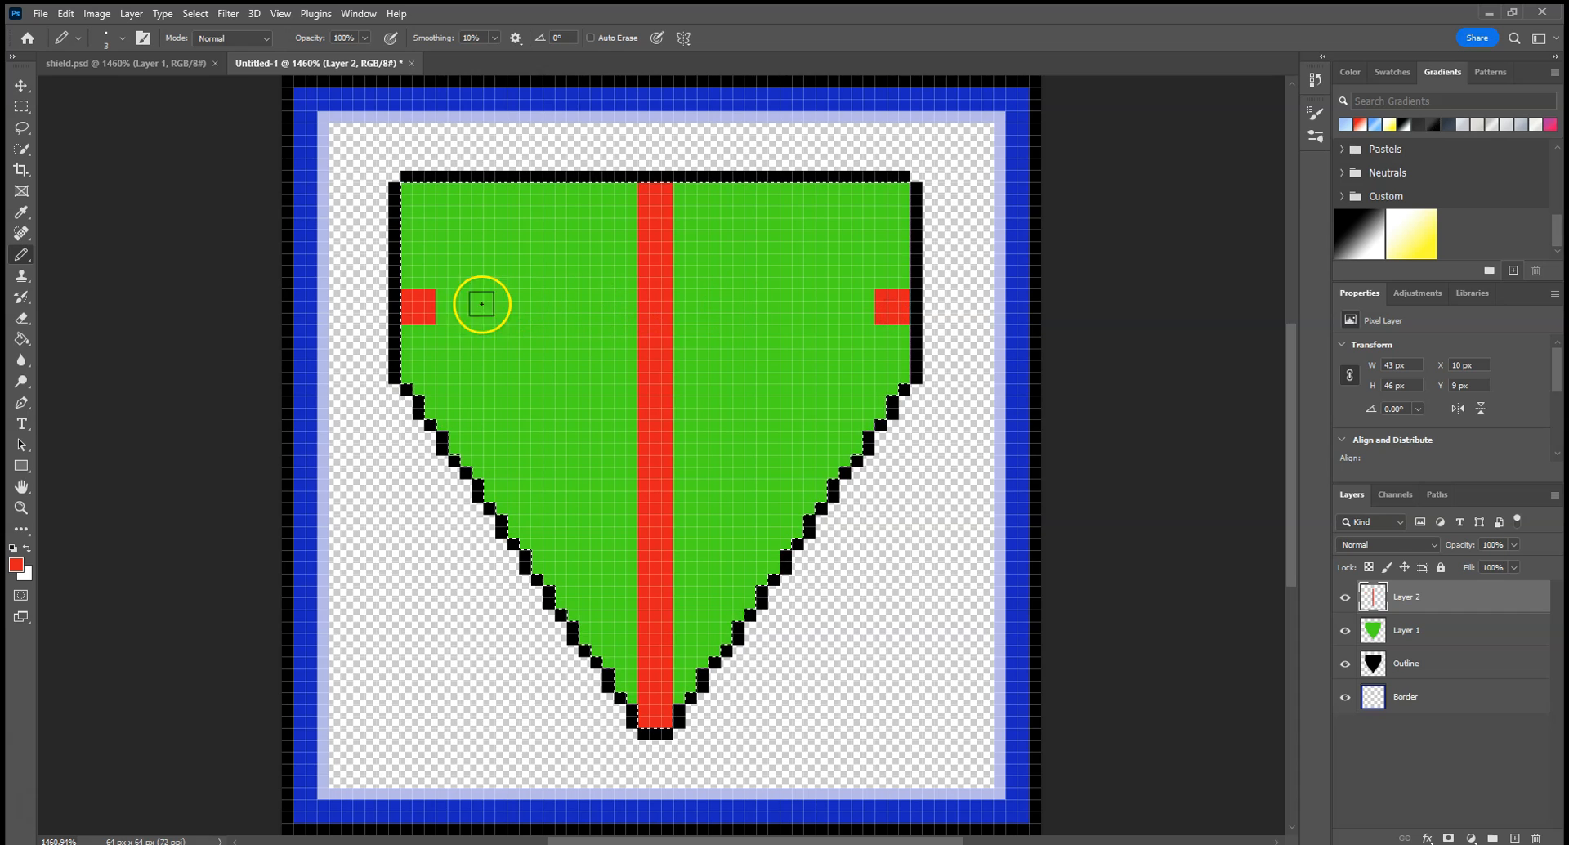
pyautogui.keyDown('shift'); pyautogui.click(442, 309); pyautogui.keyUp('shift')
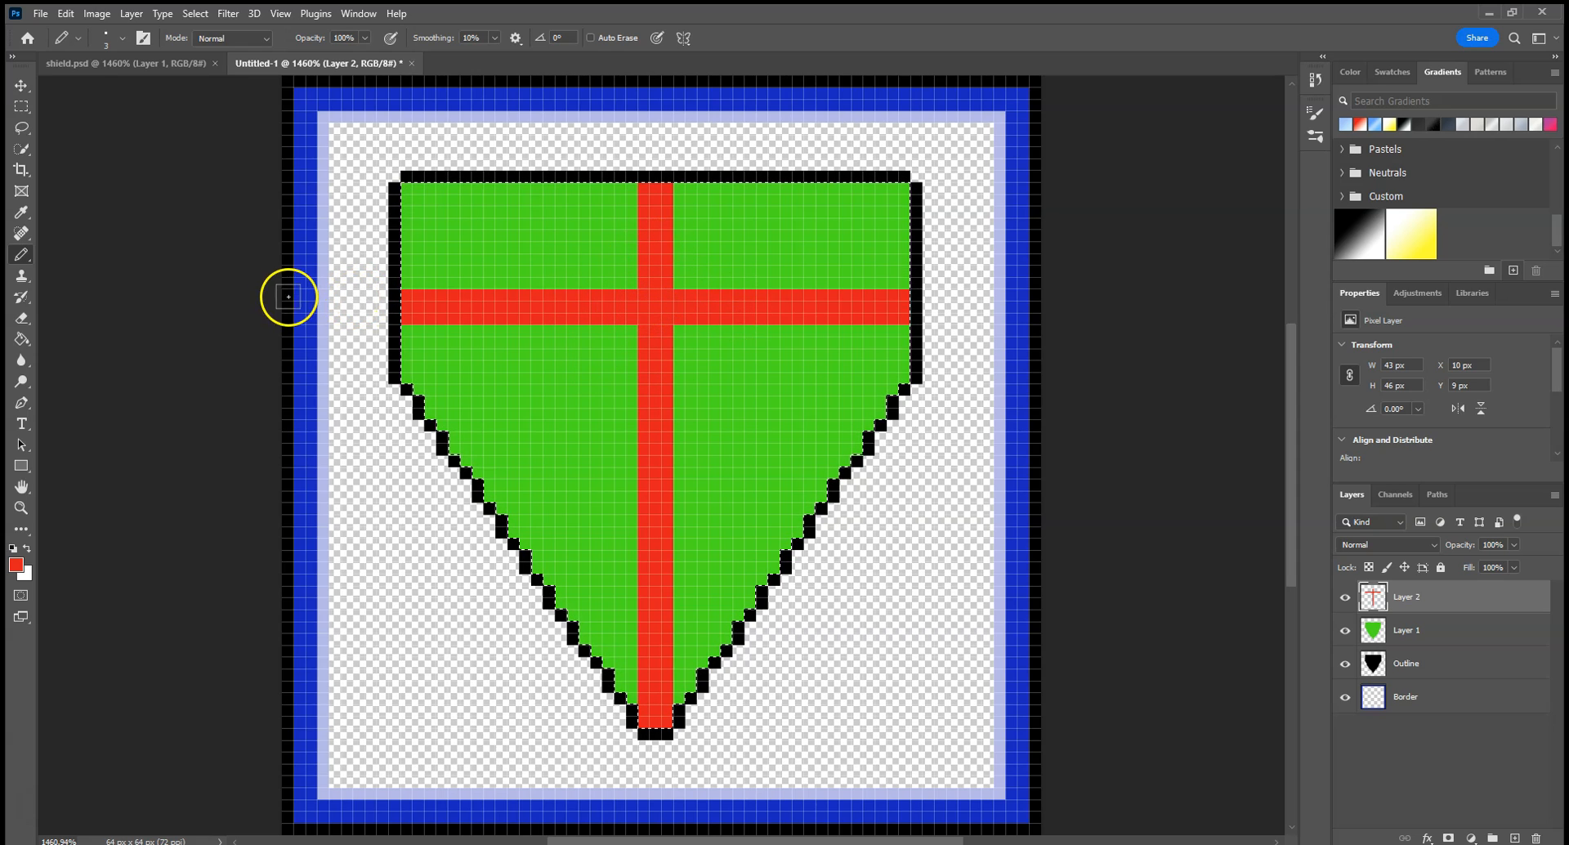
pyautogui.click(23, 107)
pyautogui.rightClick(25, 110)
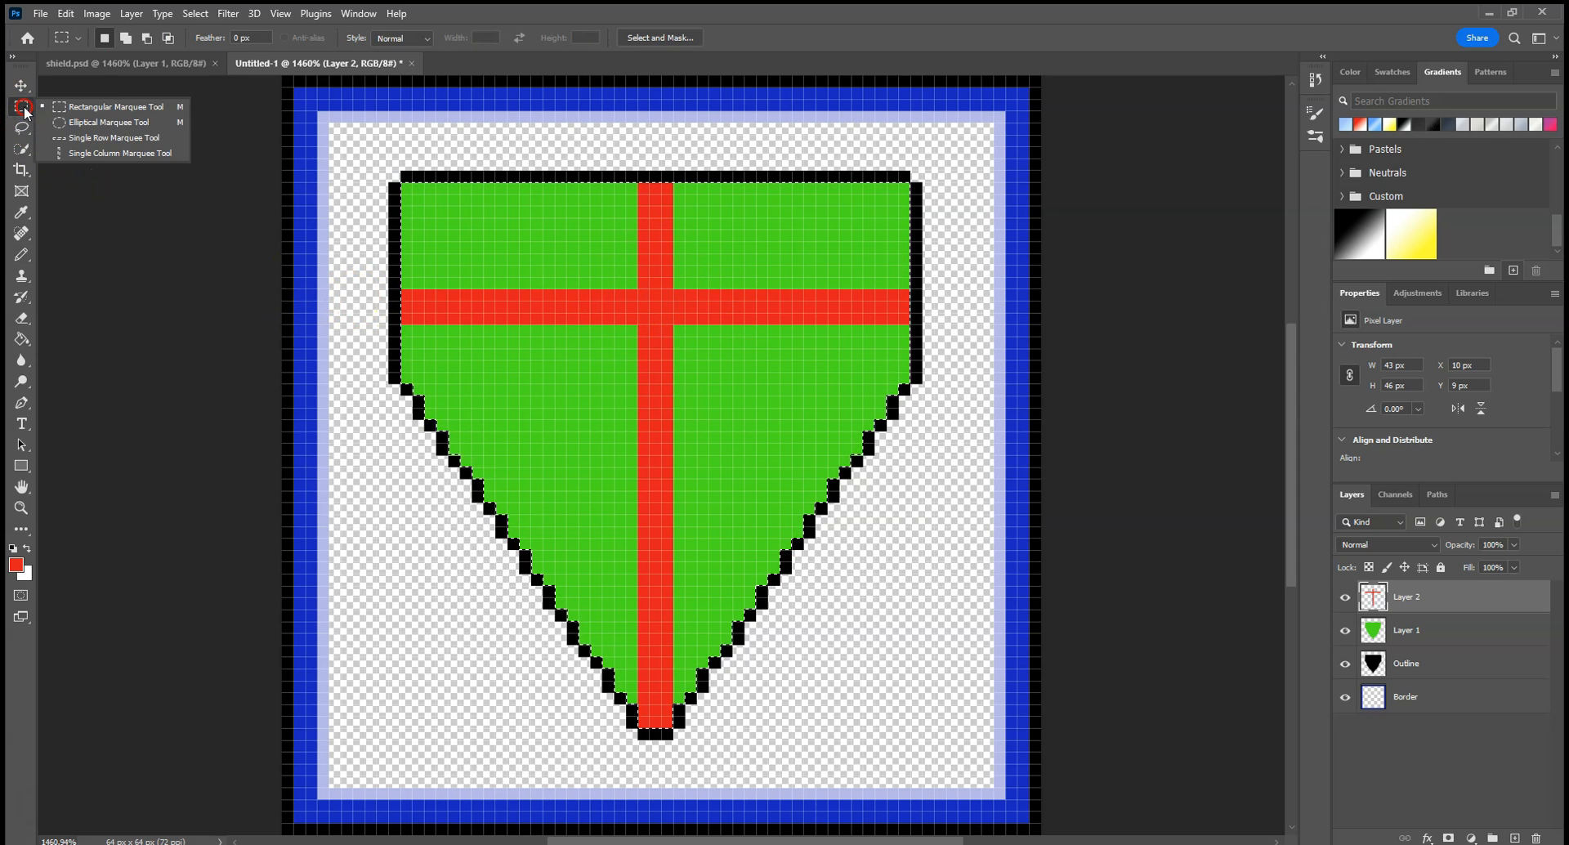
pyautogui.click(82, 121)
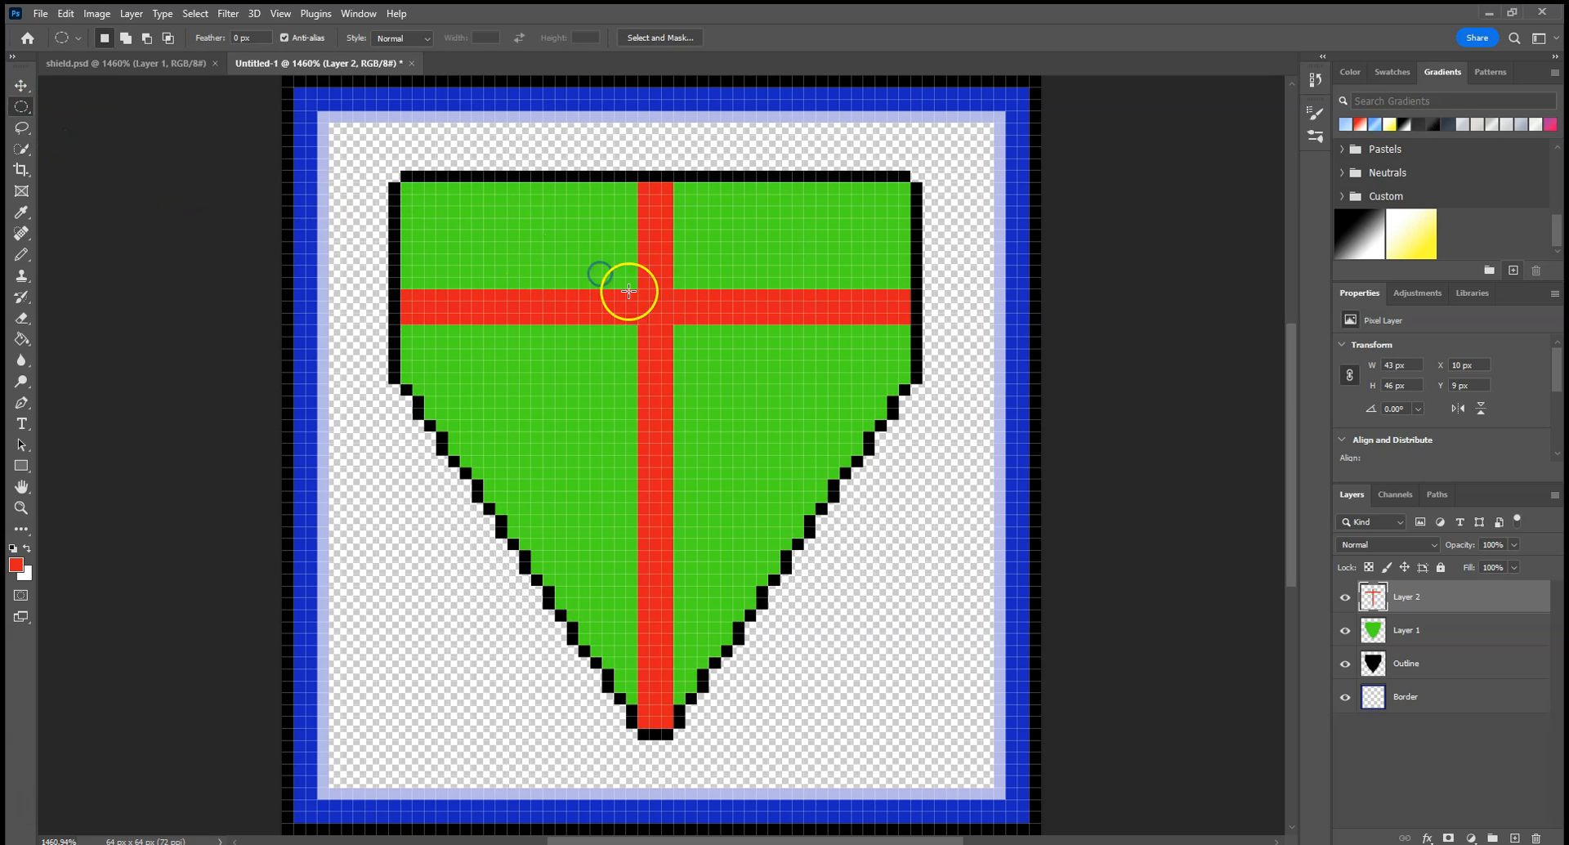
pyautogui.moveTo(602, 266); pyautogui.dragTo(713, 347)
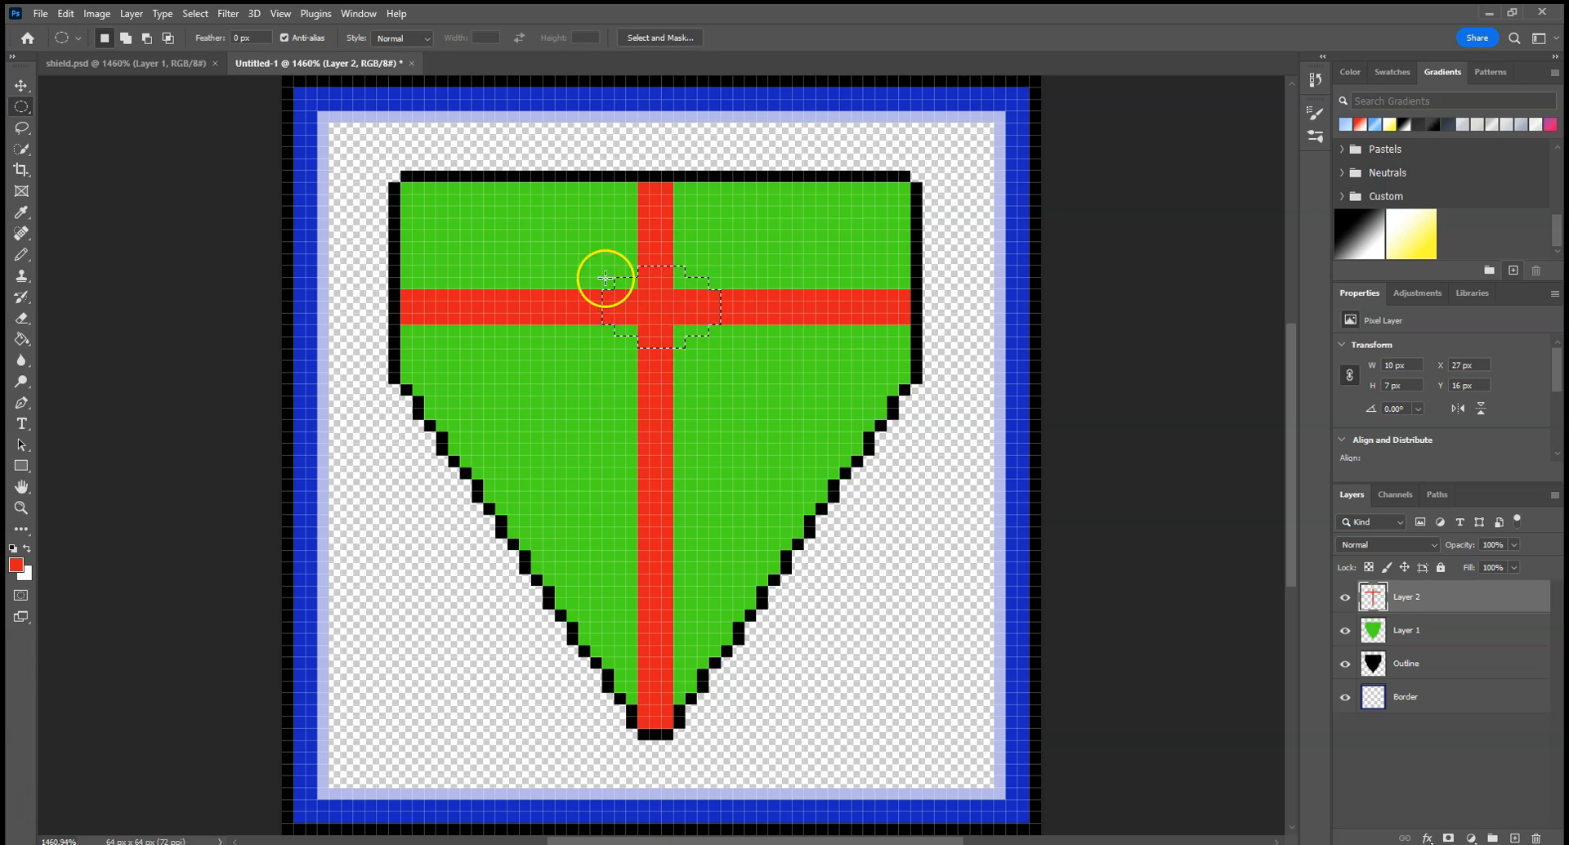
pyautogui.moveTo(660, 301); pyautogui.dragTo(677, 323)
pyautogui.click(198, 14)
pyautogui.click(228, 281)
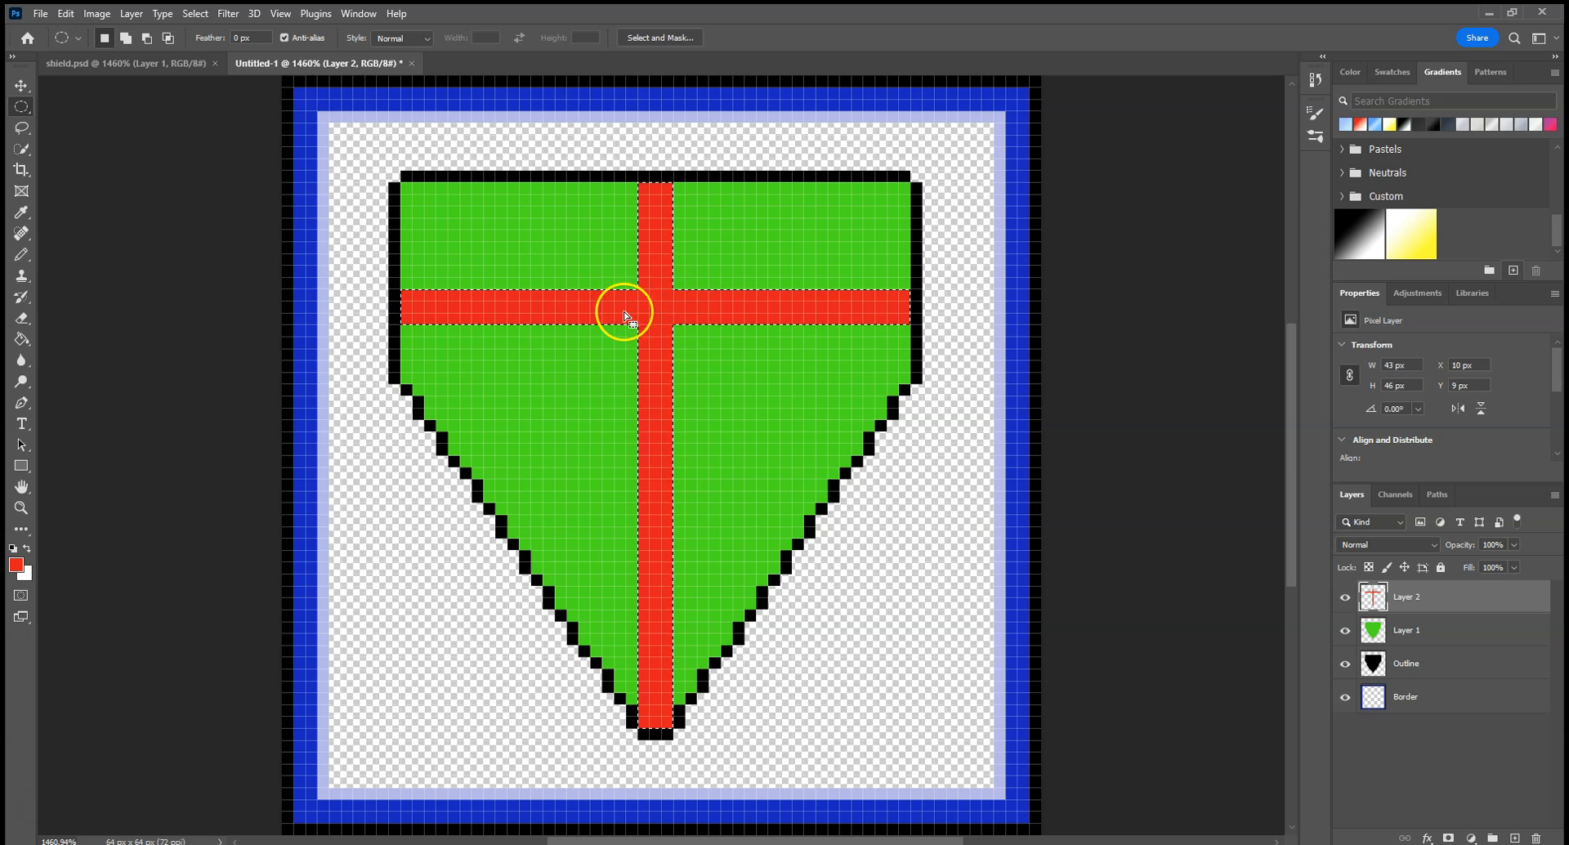
# Add a new layer above the red stripes layer and clear the selection.
pyautogui.click(1513, 837)
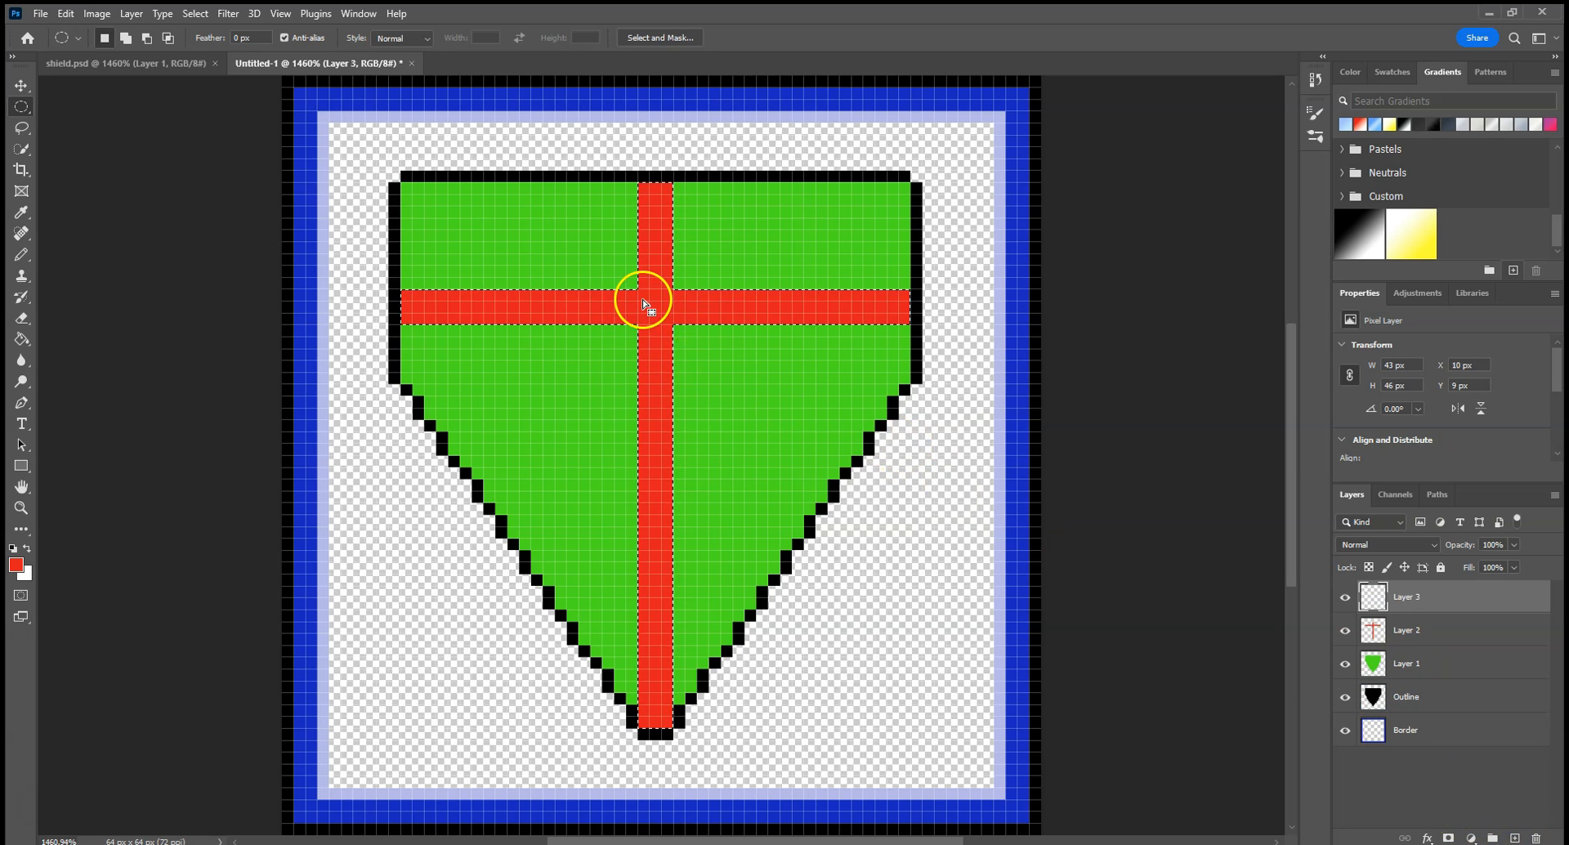
pyautogui.hotkey('ctrl', 'd')
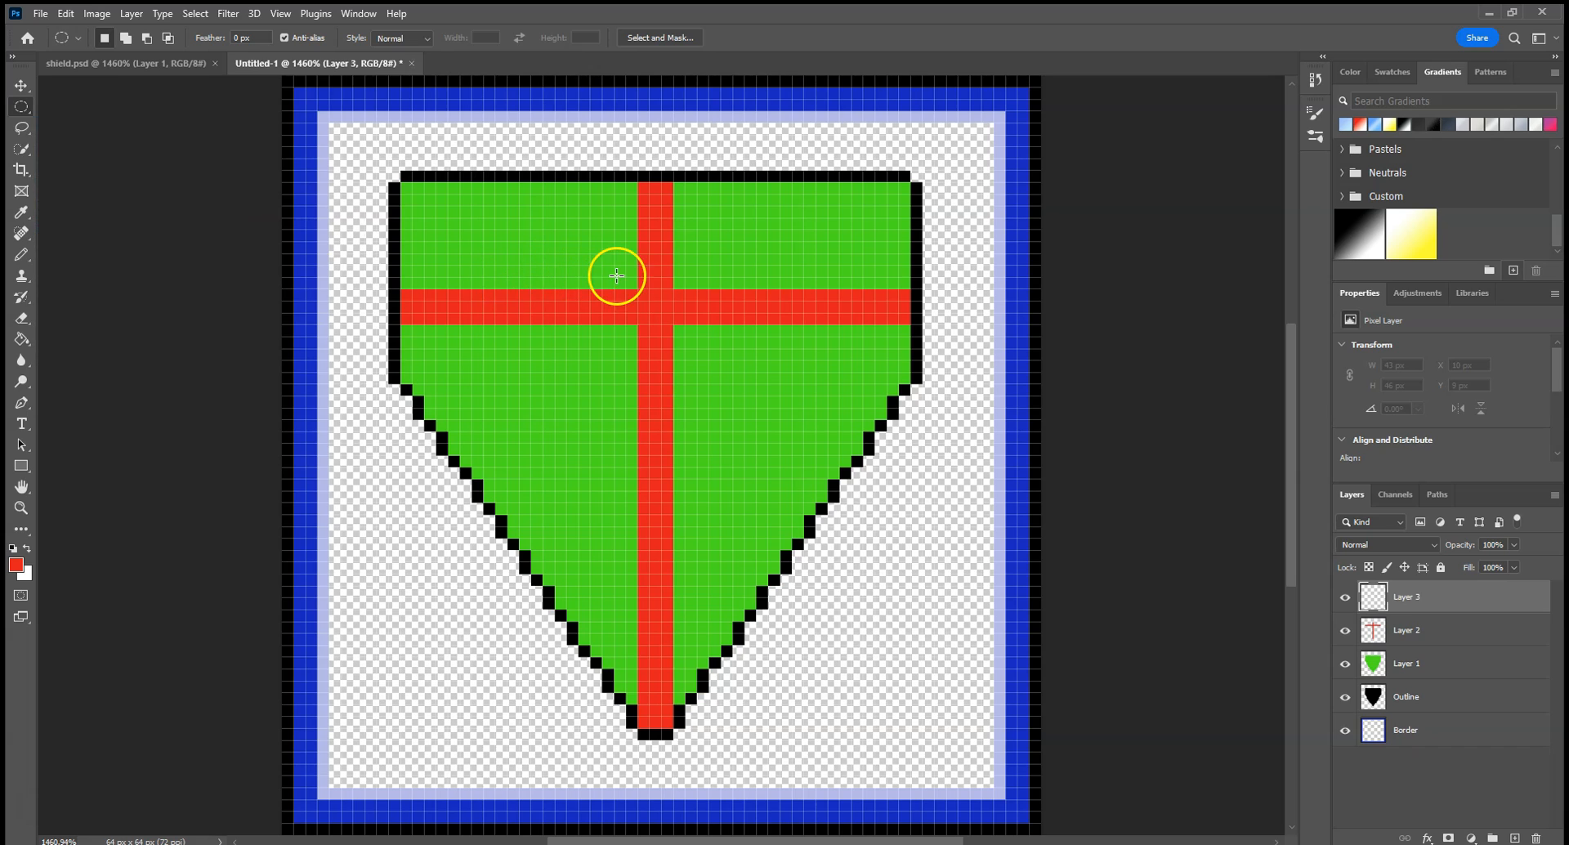
pyautogui.moveTo(630, 280); pyautogui.dragTo(683, 333)
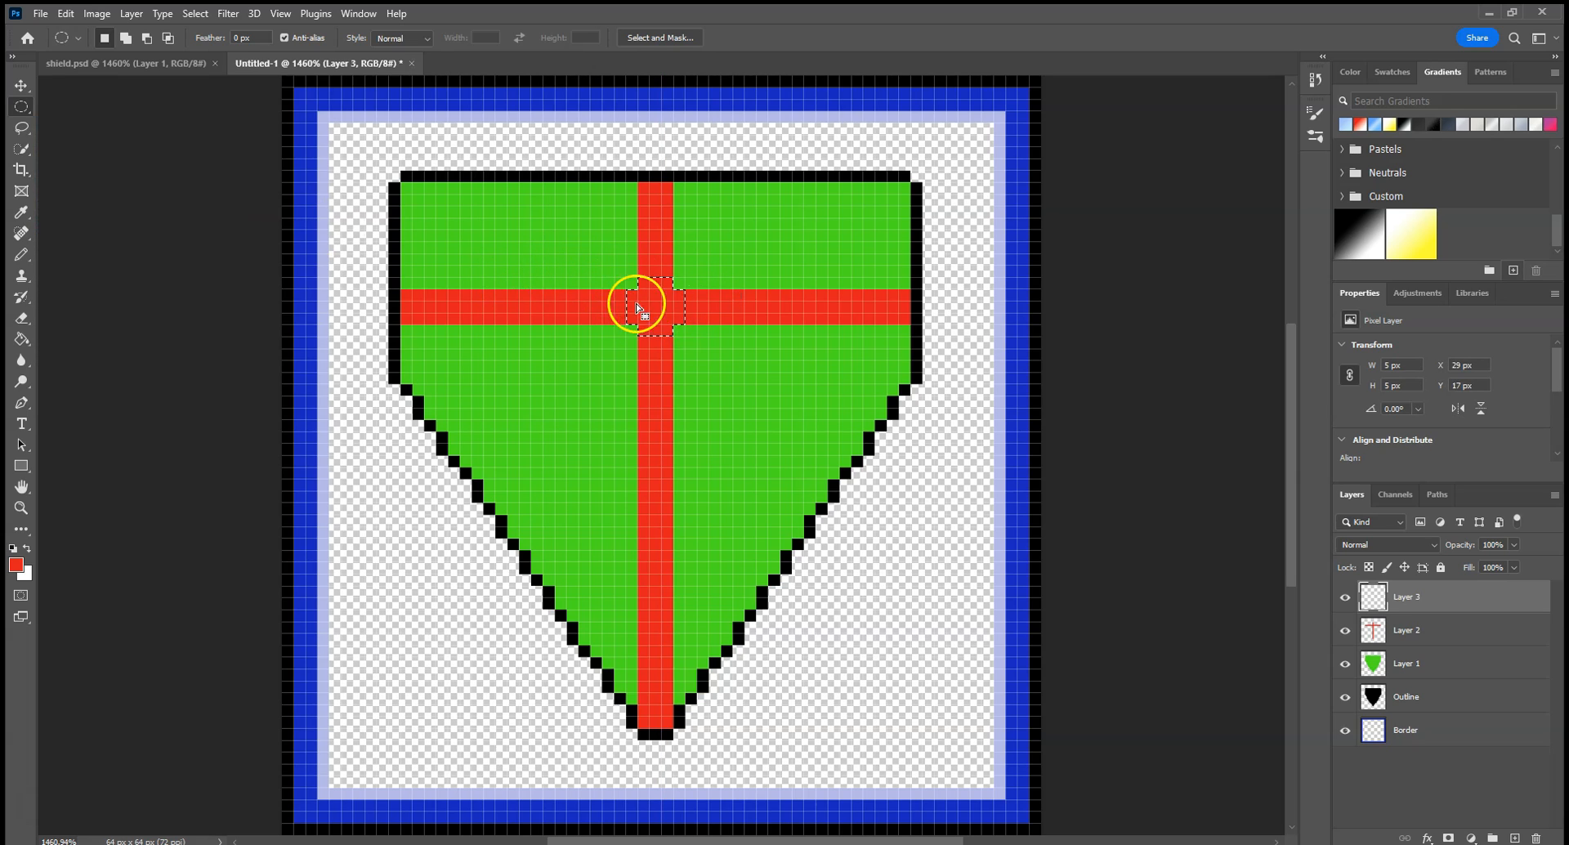
pyautogui.click(194, 14)
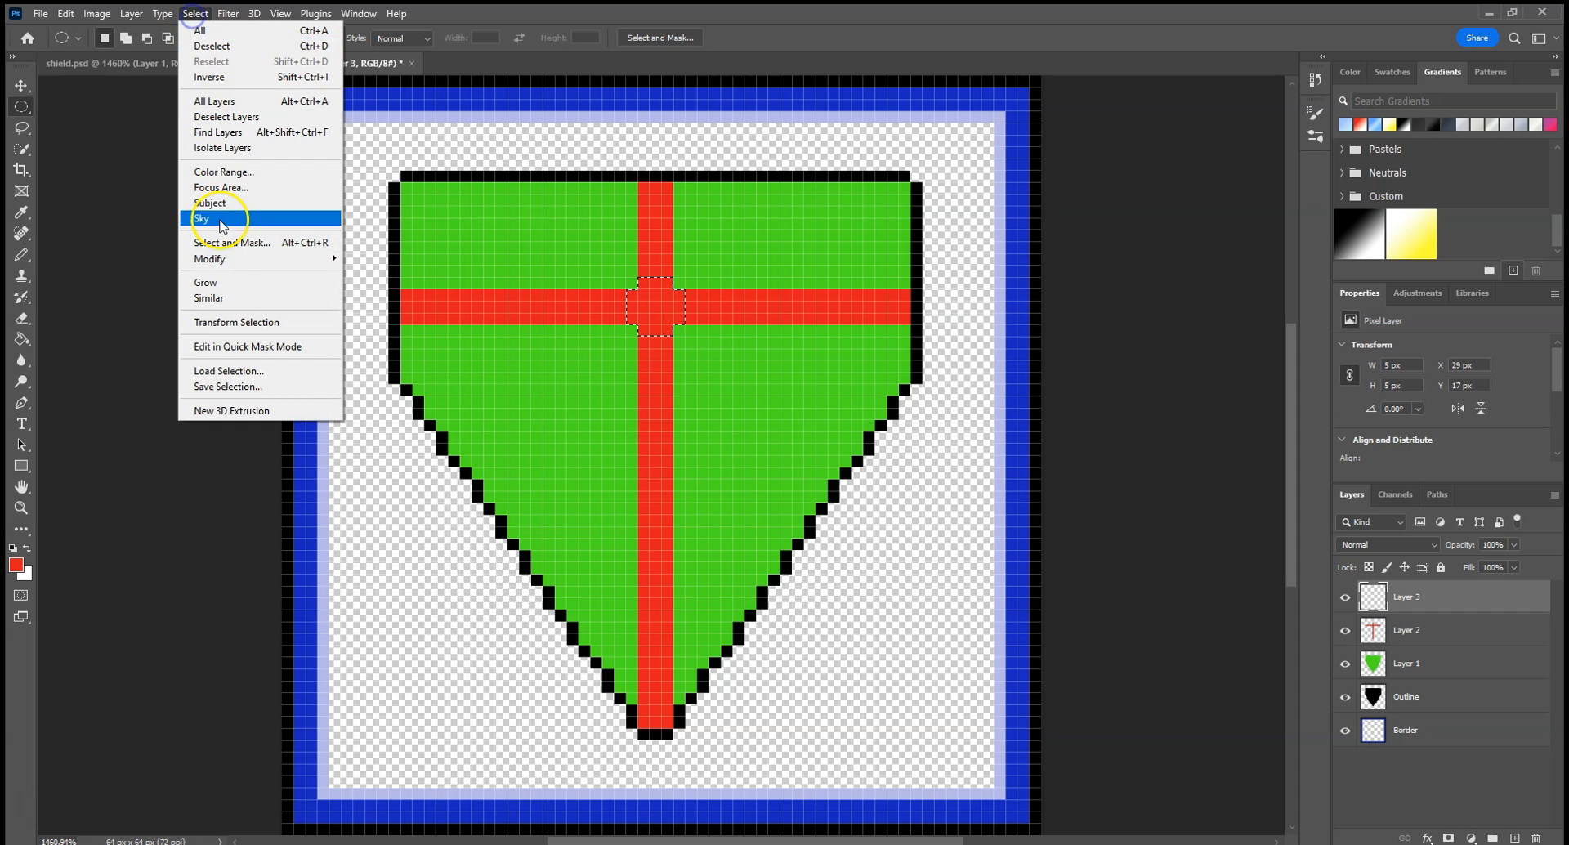
pyautogui.click(233, 299)
pyautogui.hotkey('ctrl', 'd')
pyautogui.moveTo(614, 278); pyautogui.dragTo(697, 335)
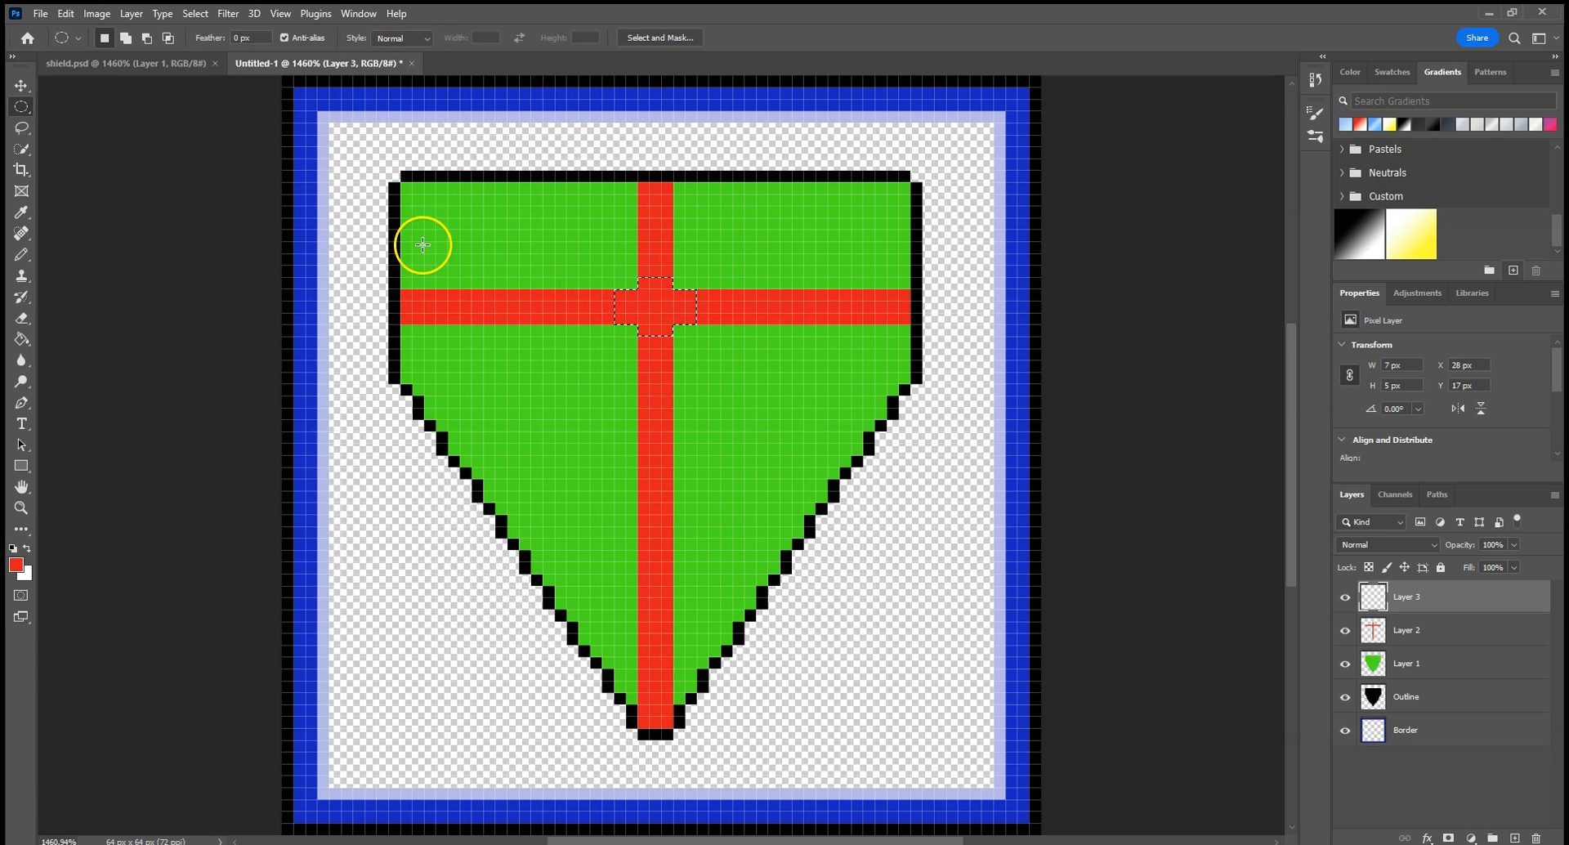
pyautogui.click(628, 275)
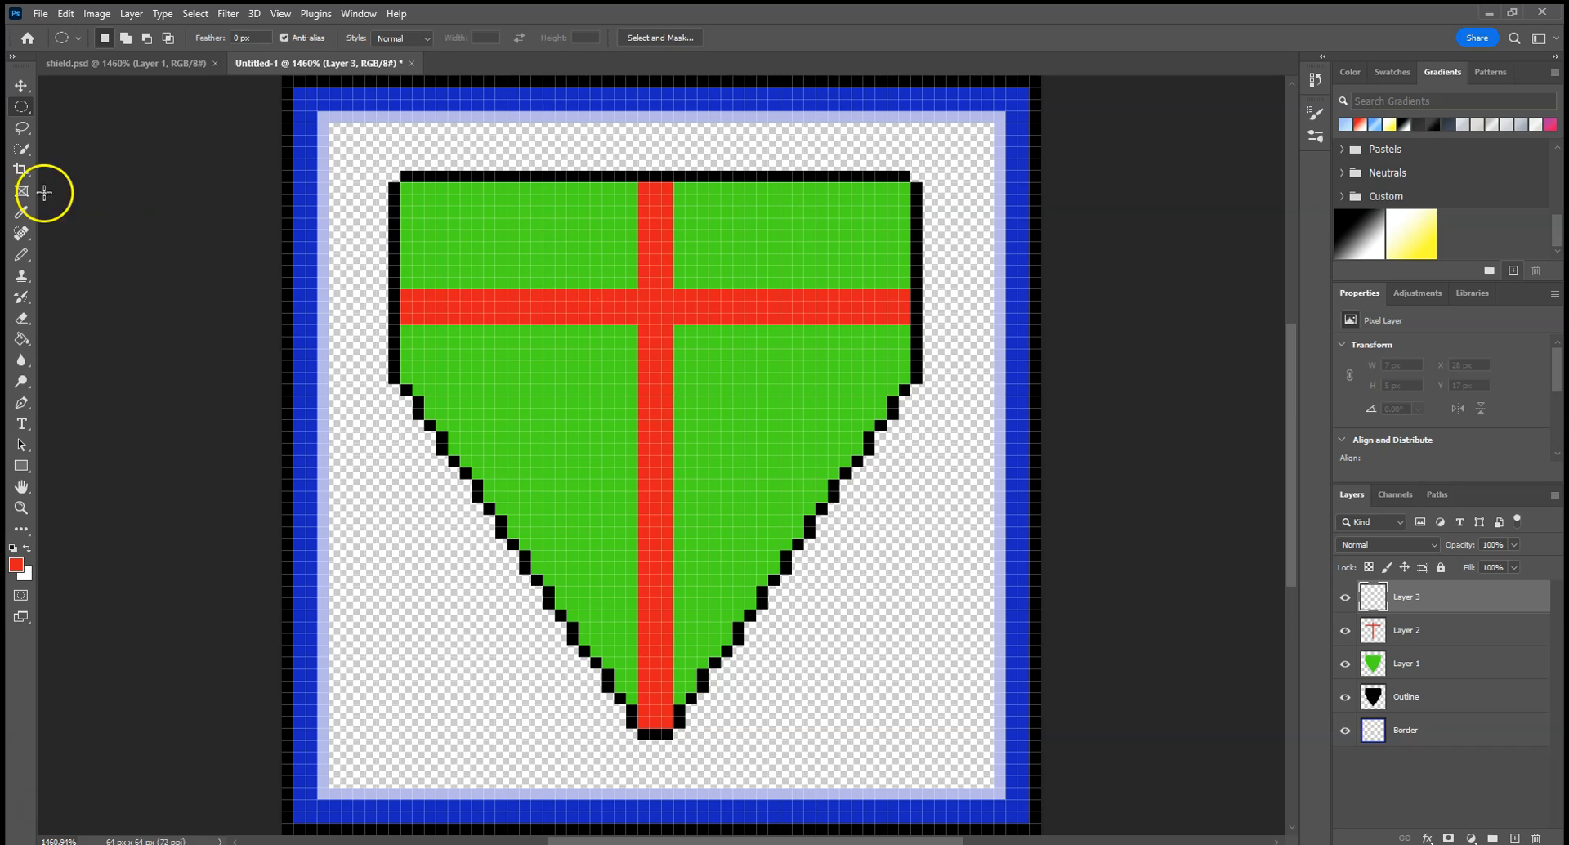
# Set the foreground colour to blue #2a1ce0 and stamp a 7 px Pencil dot where the red stripes cross on Layer 3.
pyautogui.click(22, 256)
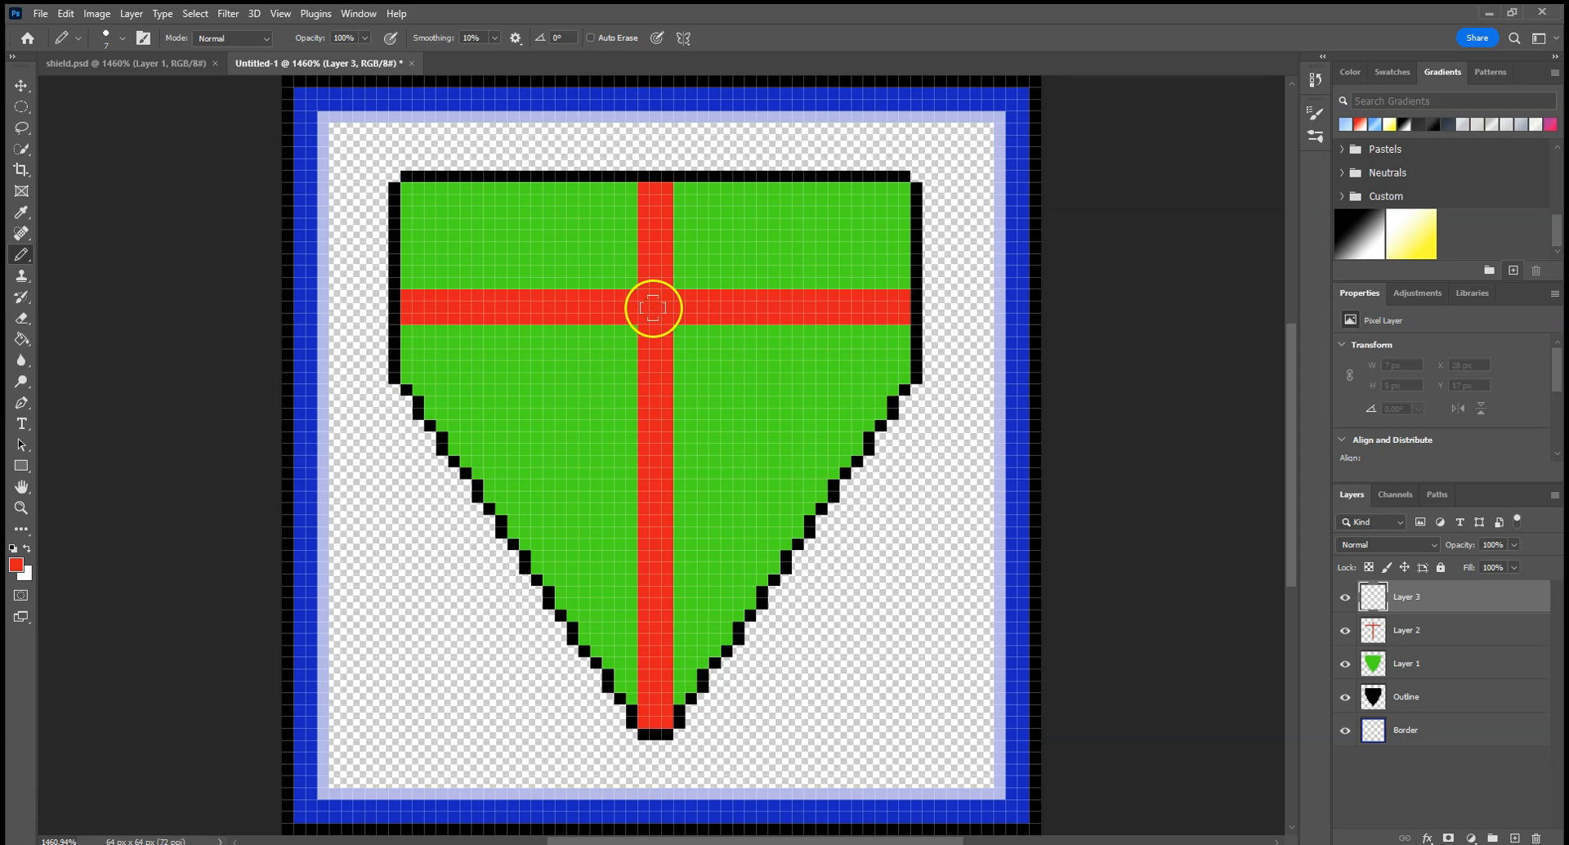
pyautogui.click(17, 564)
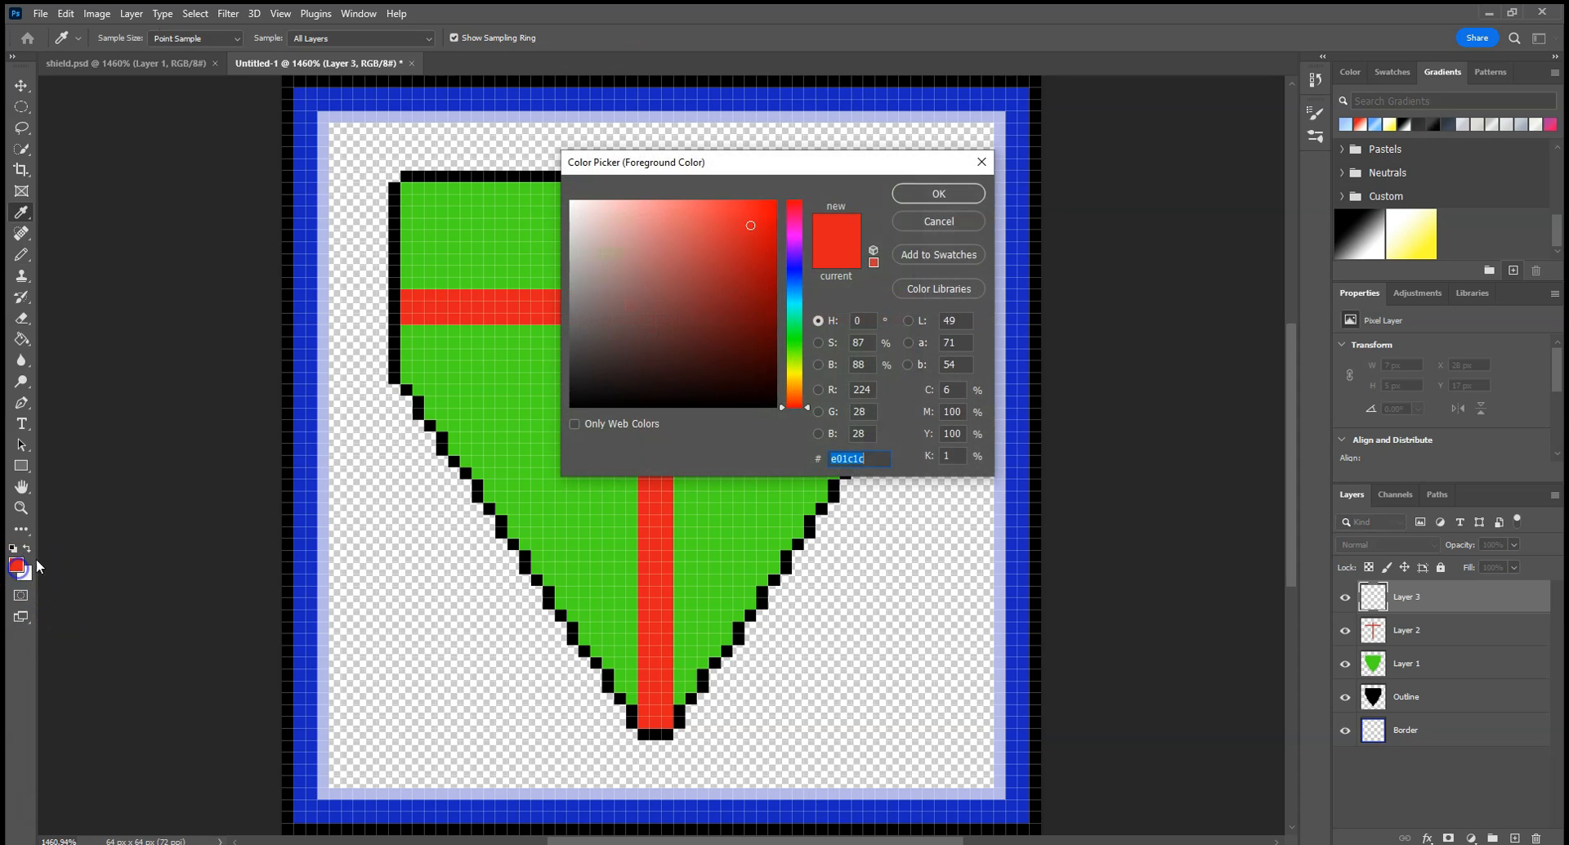
pyautogui.click(794, 274)
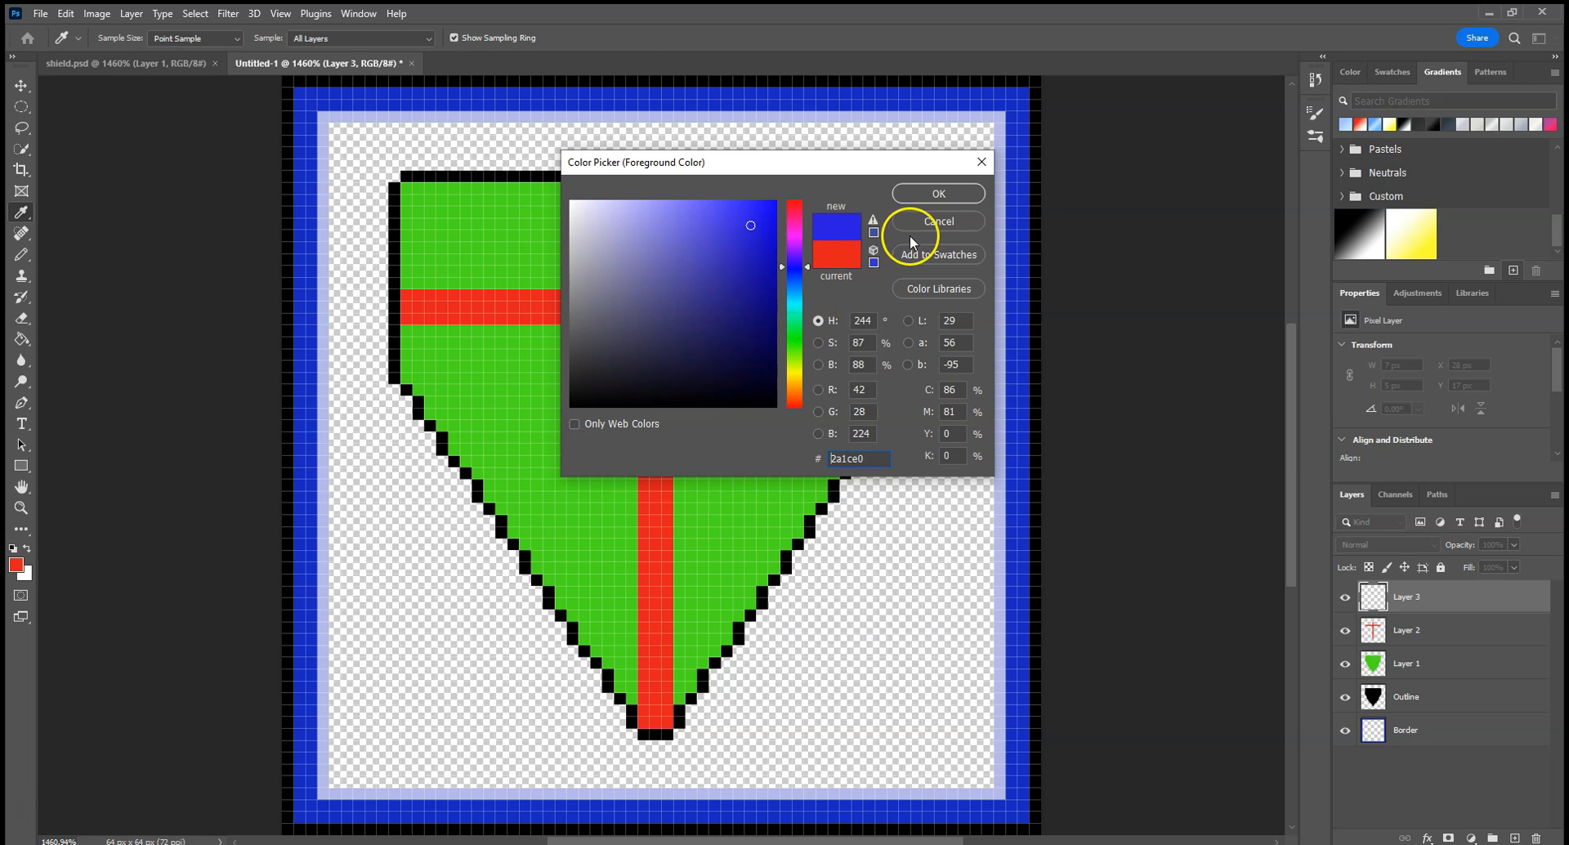
pyautogui.click(932, 196)
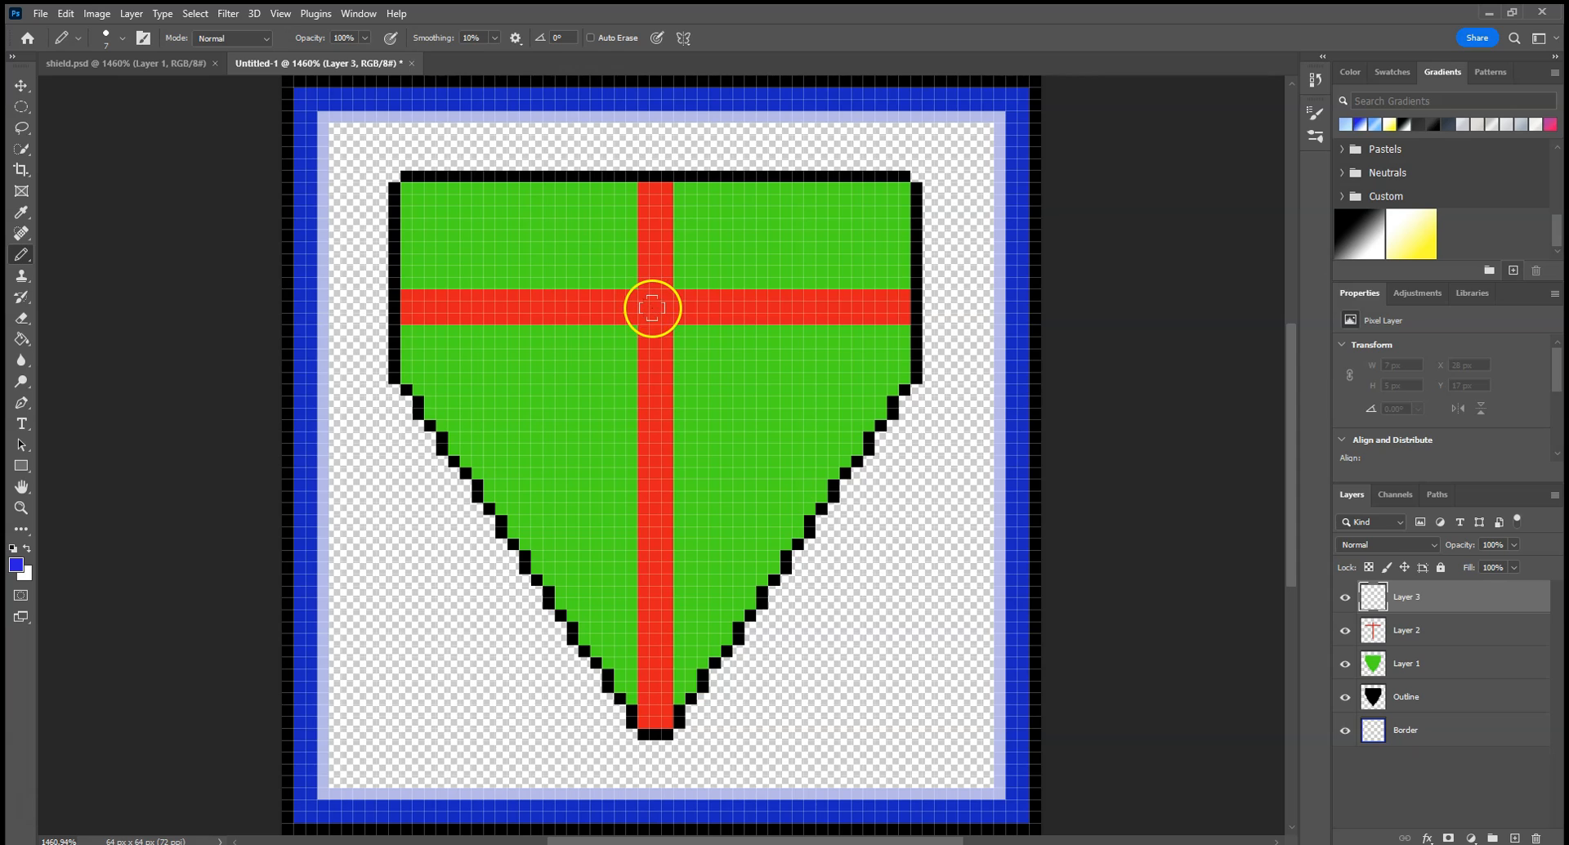
pyautogui.click(654, 309)
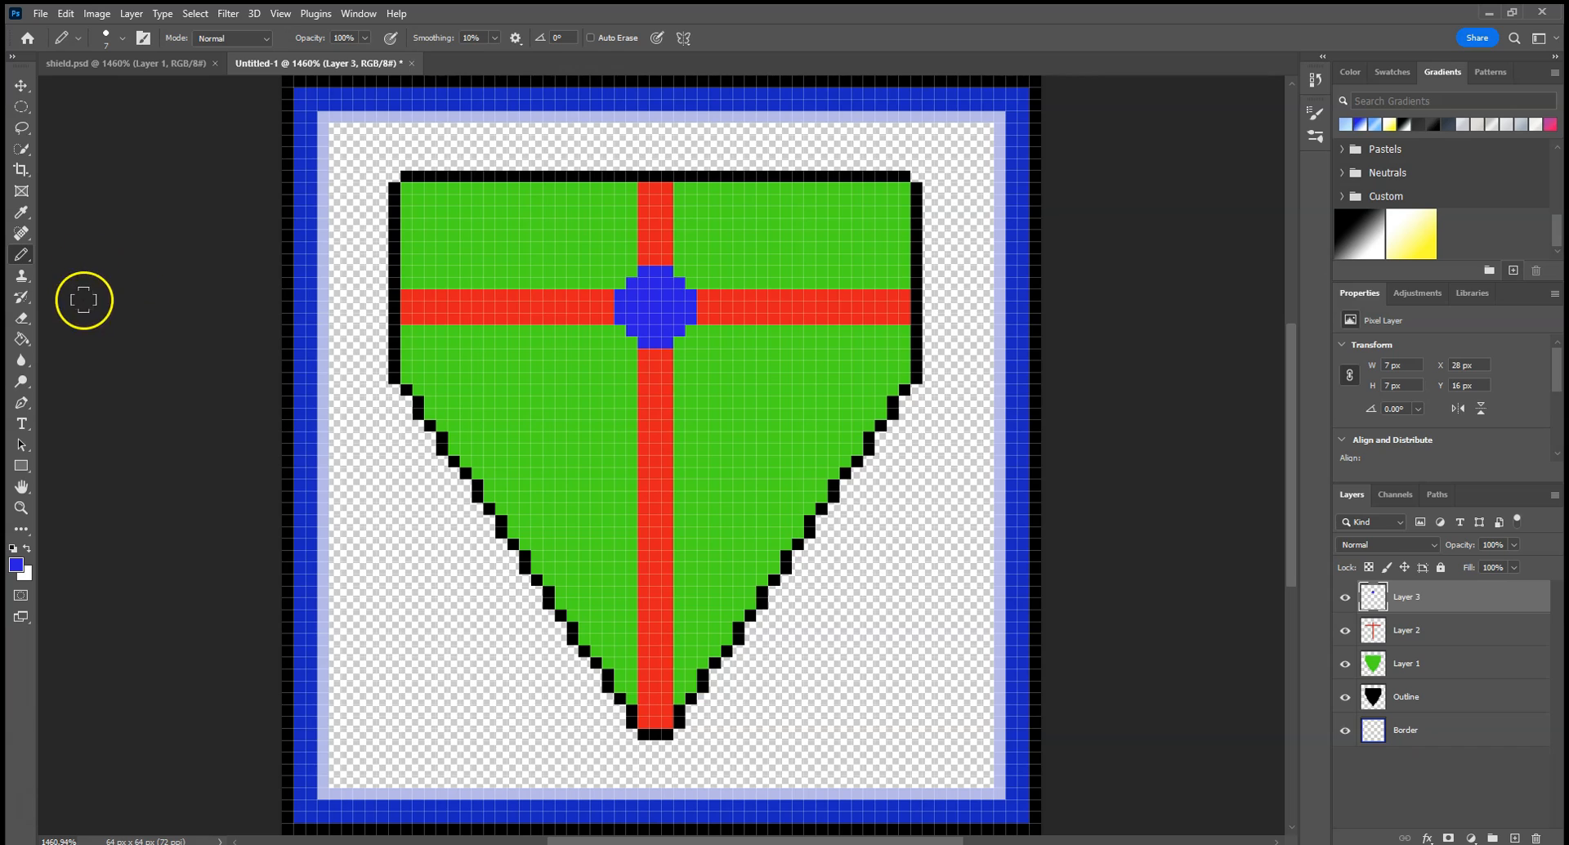
# Fill the blue centre dot with the brown pattern from the Grass group using the Paint Bucket.
pyautogui.click(20, 344)
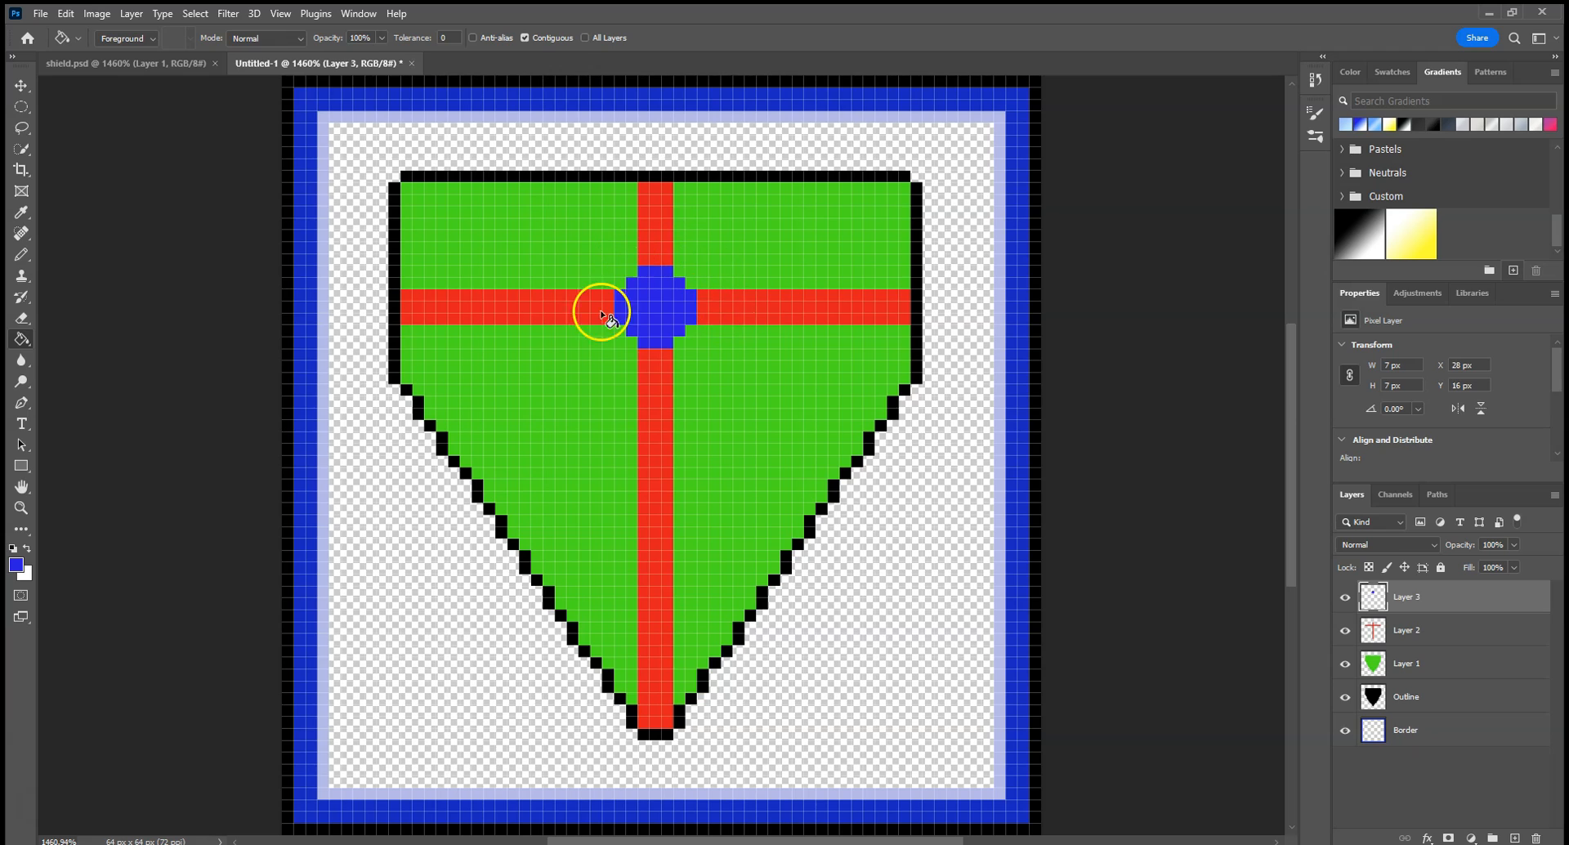
pyautogui.click(645, 272)
pyautogui.click(686, 299)
pyautogui.click(147, 39)
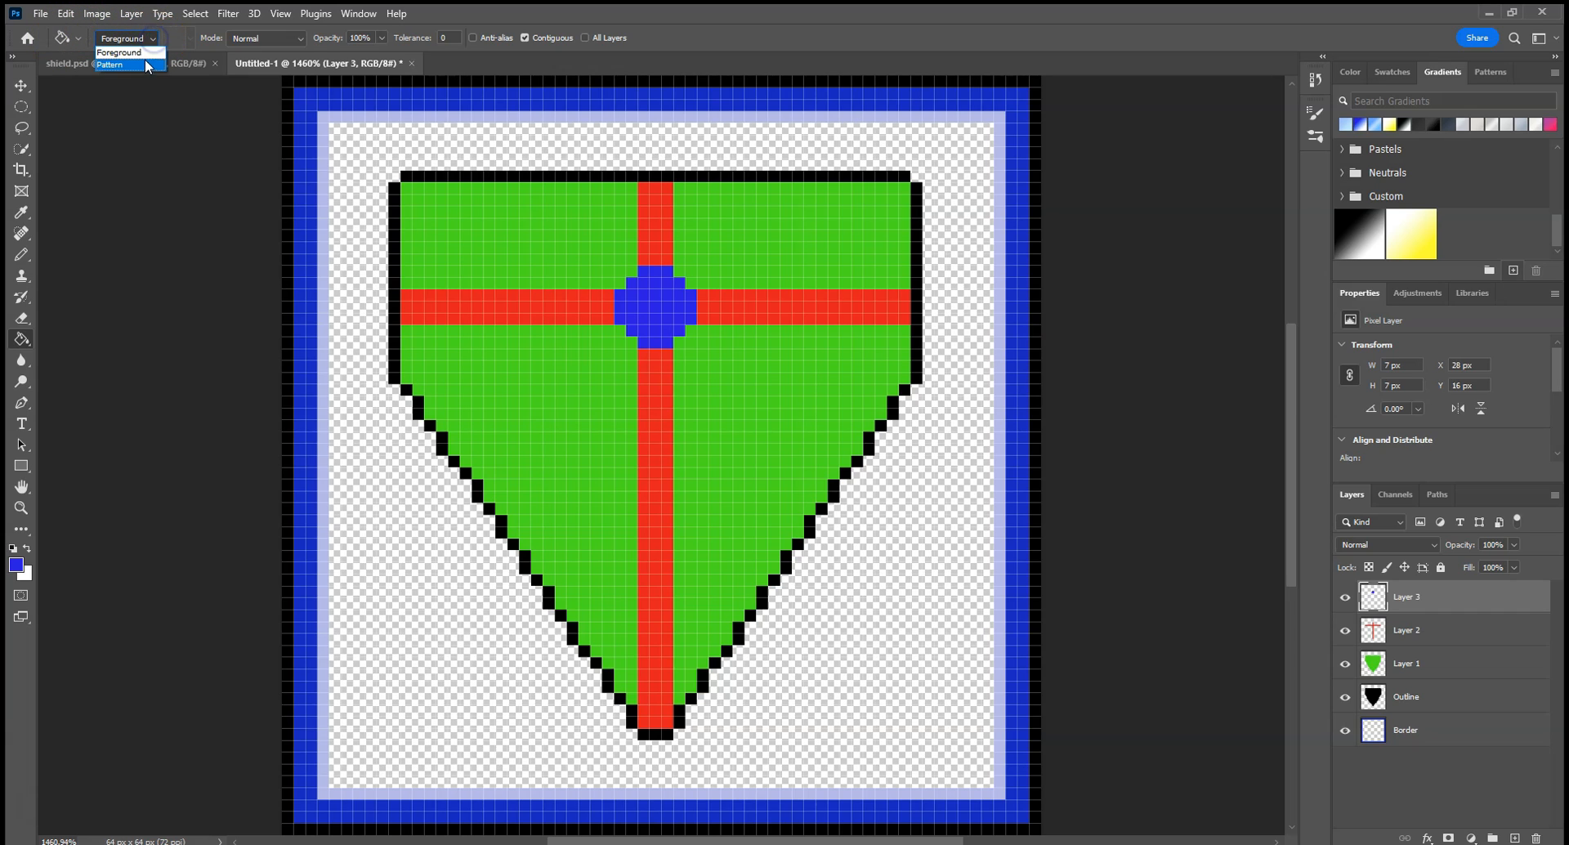
pyautogui.click(144, 62)
pyautogui.click(190, 38)
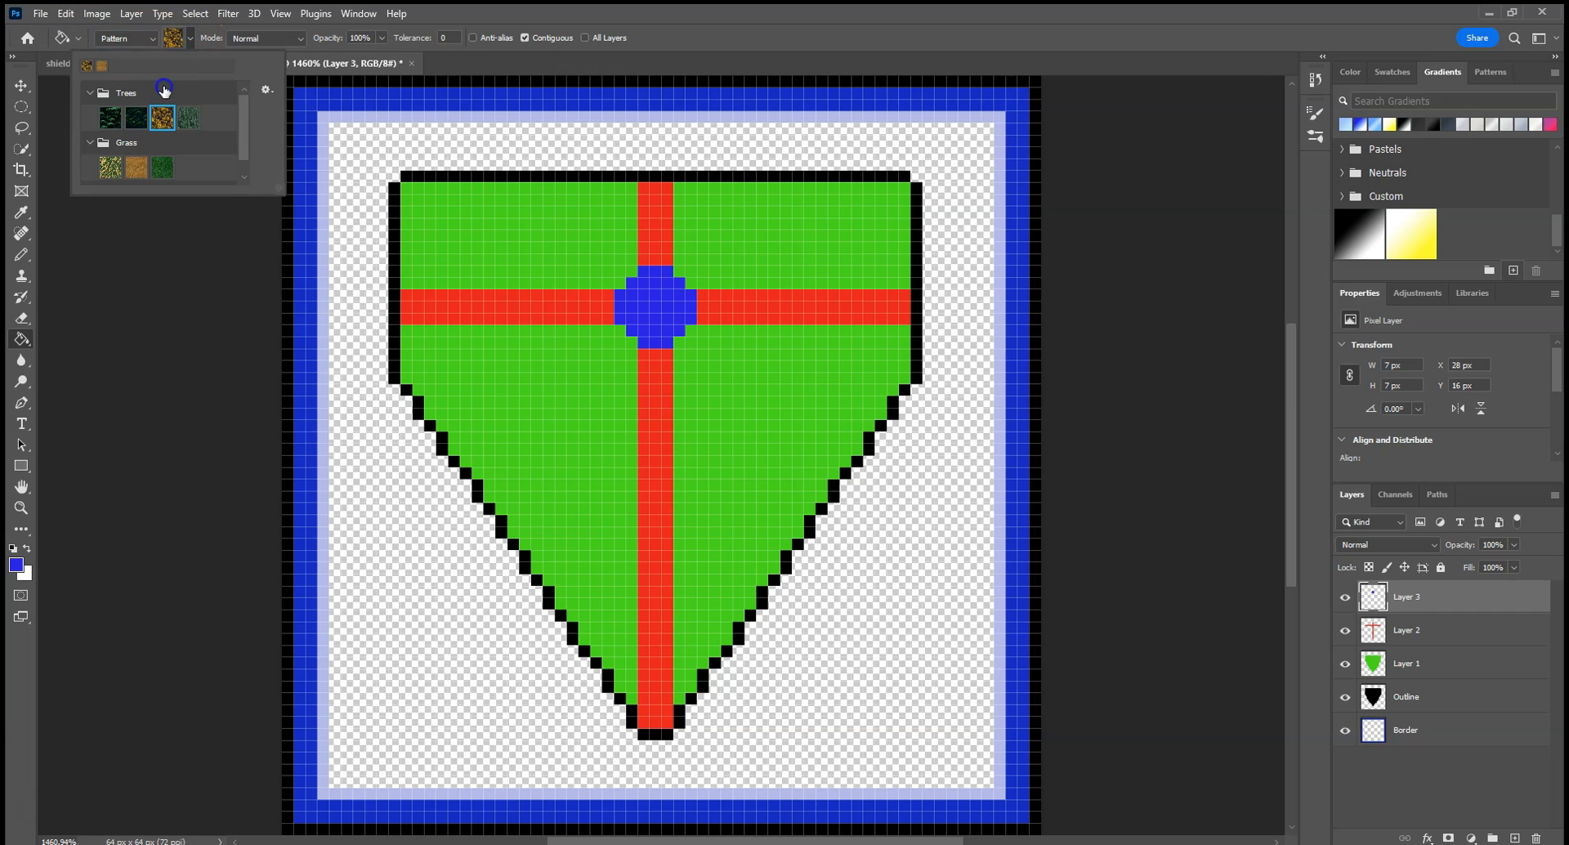
pyautogui.scroll(-1, 119, 165)
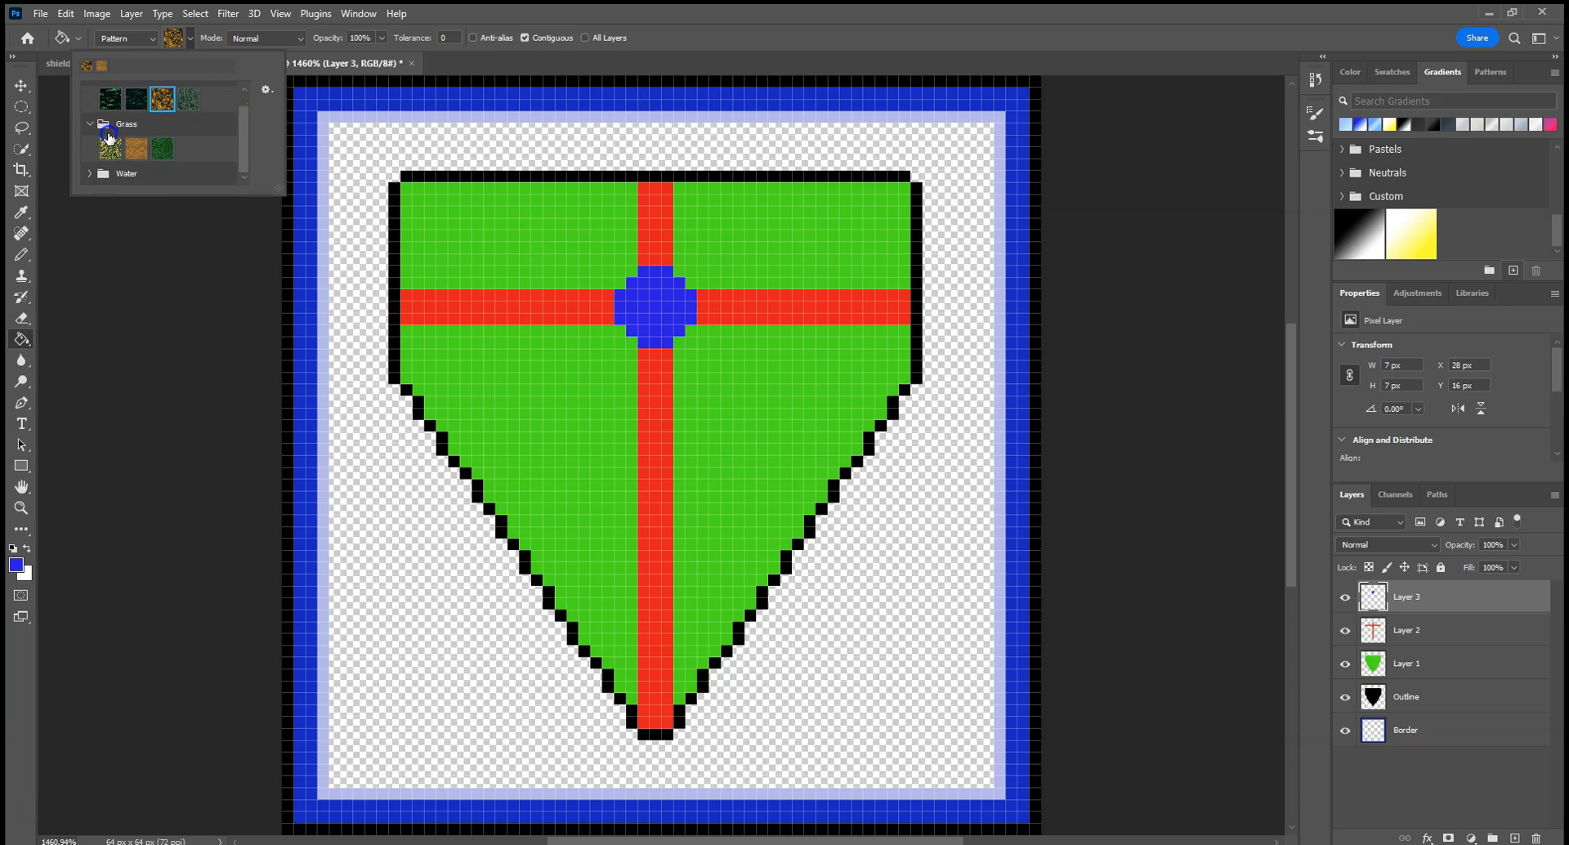
pyautogui.scroll(-1, 98, 172)
pyautogui.click(122, 154)
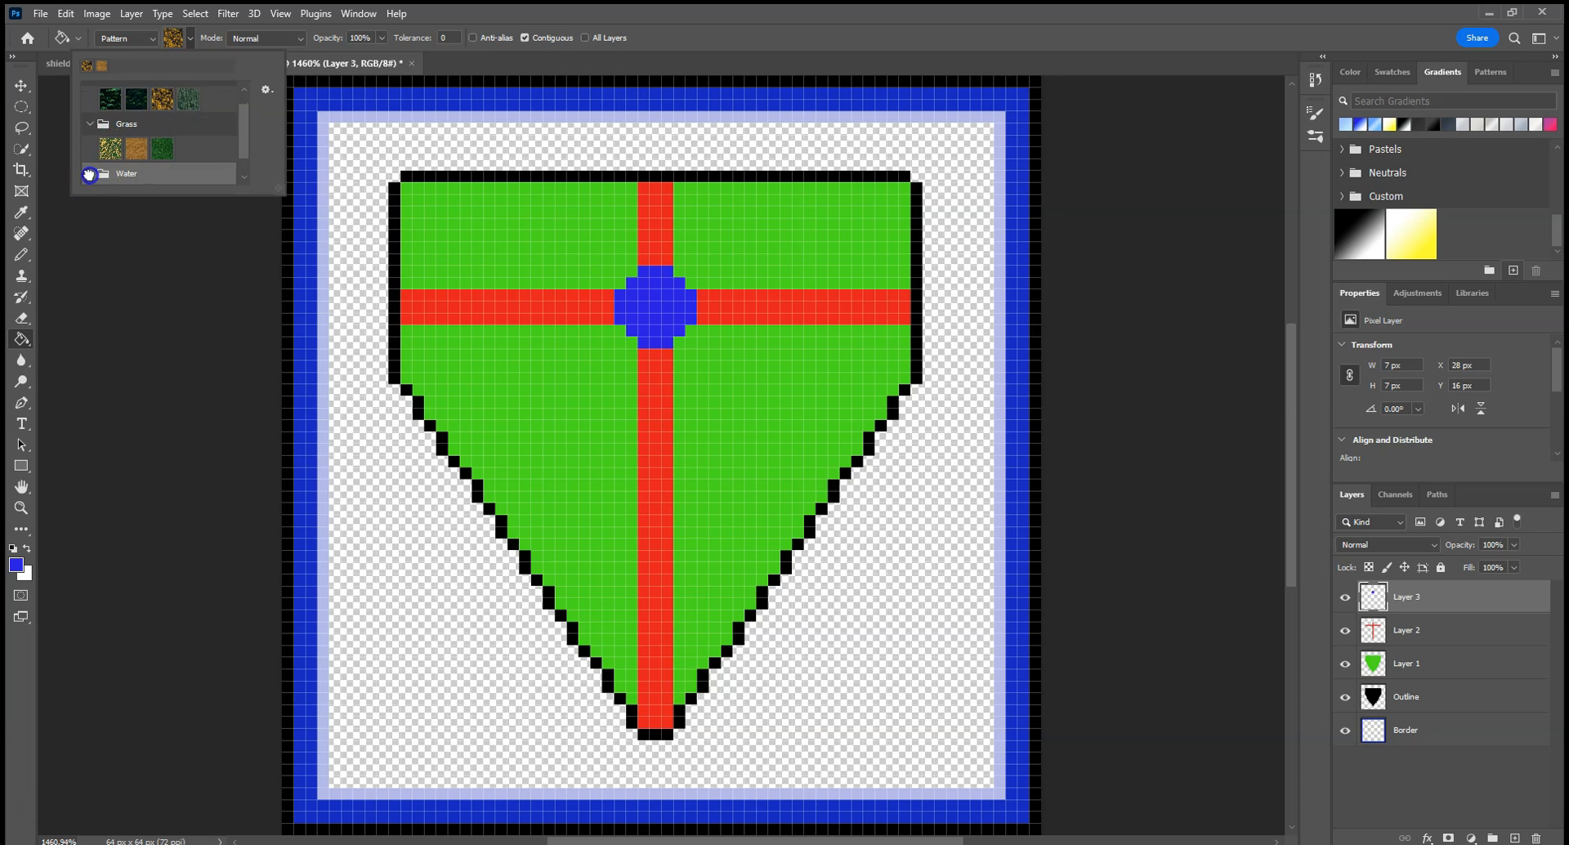
pyautogui.scroll(2, 122, 165)
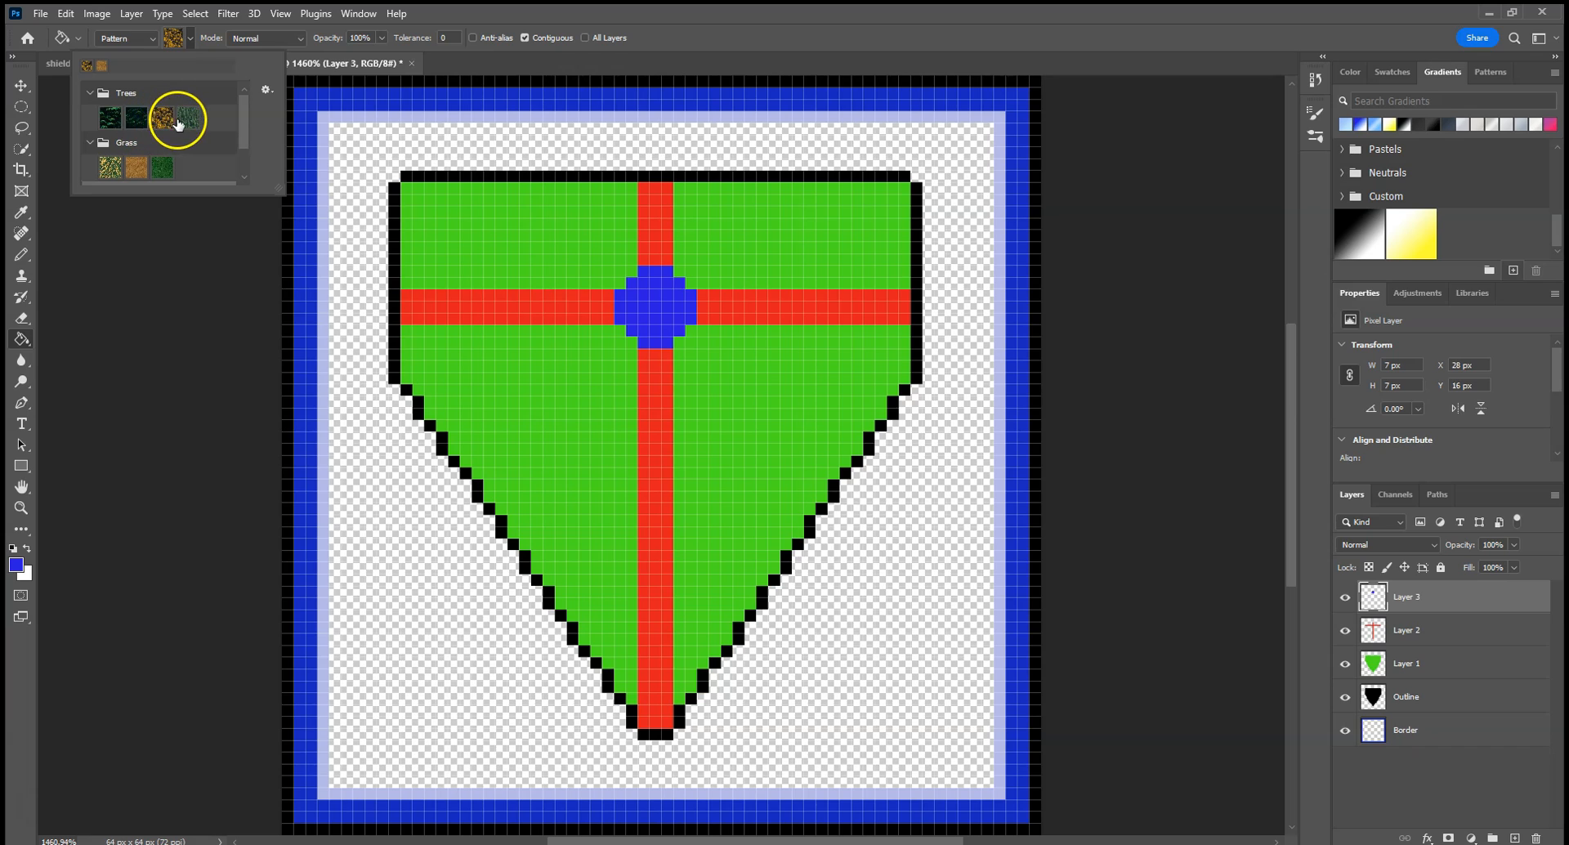
pyautogui.scroll(-1, 204, 143)
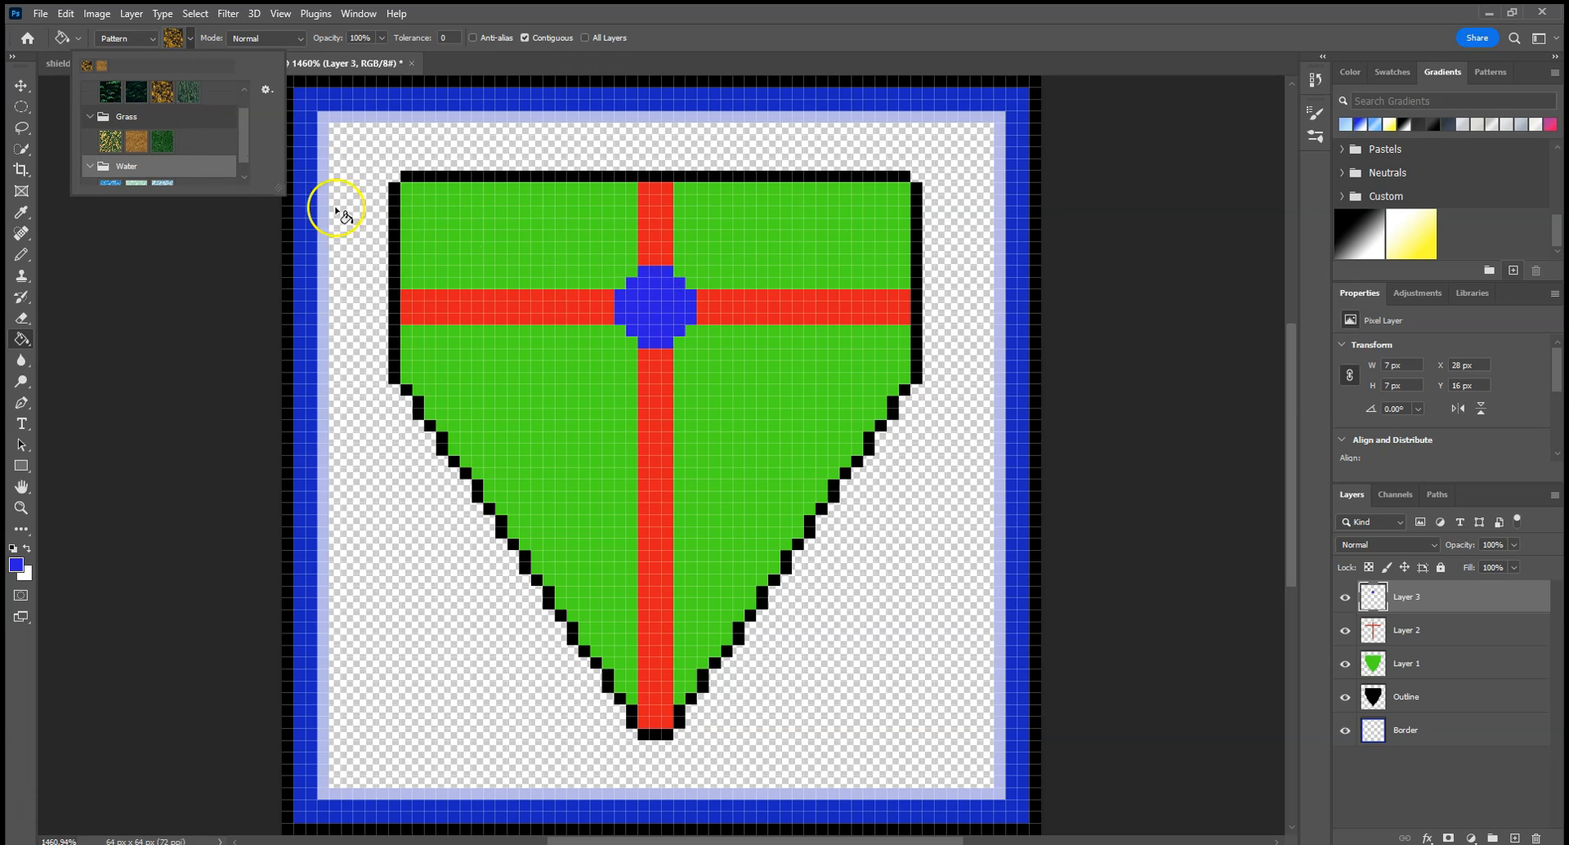
pyautogui.click(135, 140)
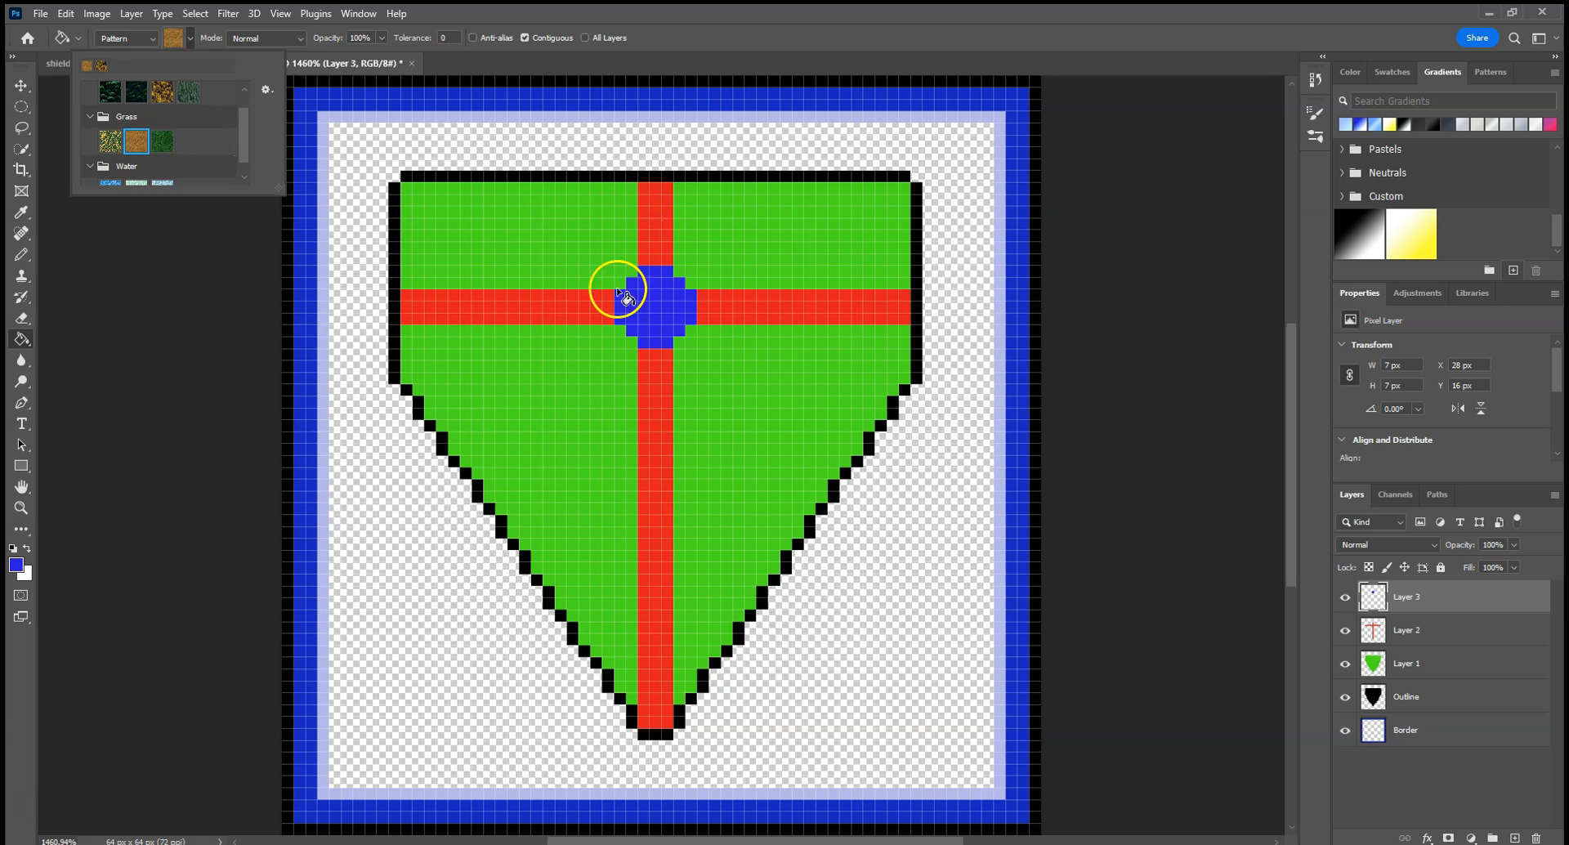
pyautogui.click(182, 40)
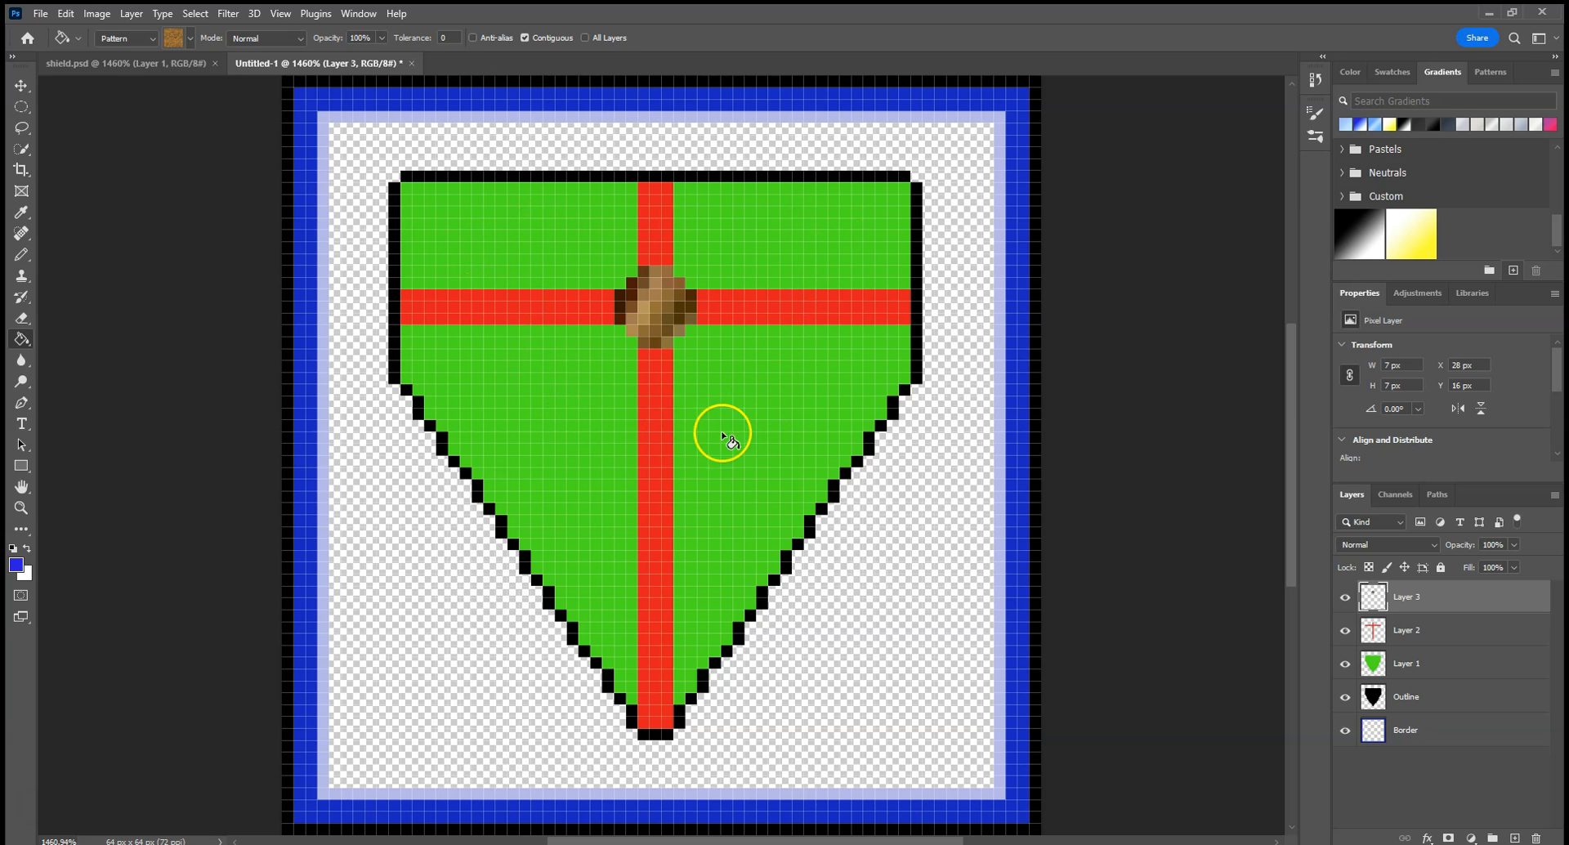
# Choose the yellow-and-brown pattern from the Trees group, try filling the empty area of Layer 3 with it, and undo that fill.
pyautogui.click(153, 40)
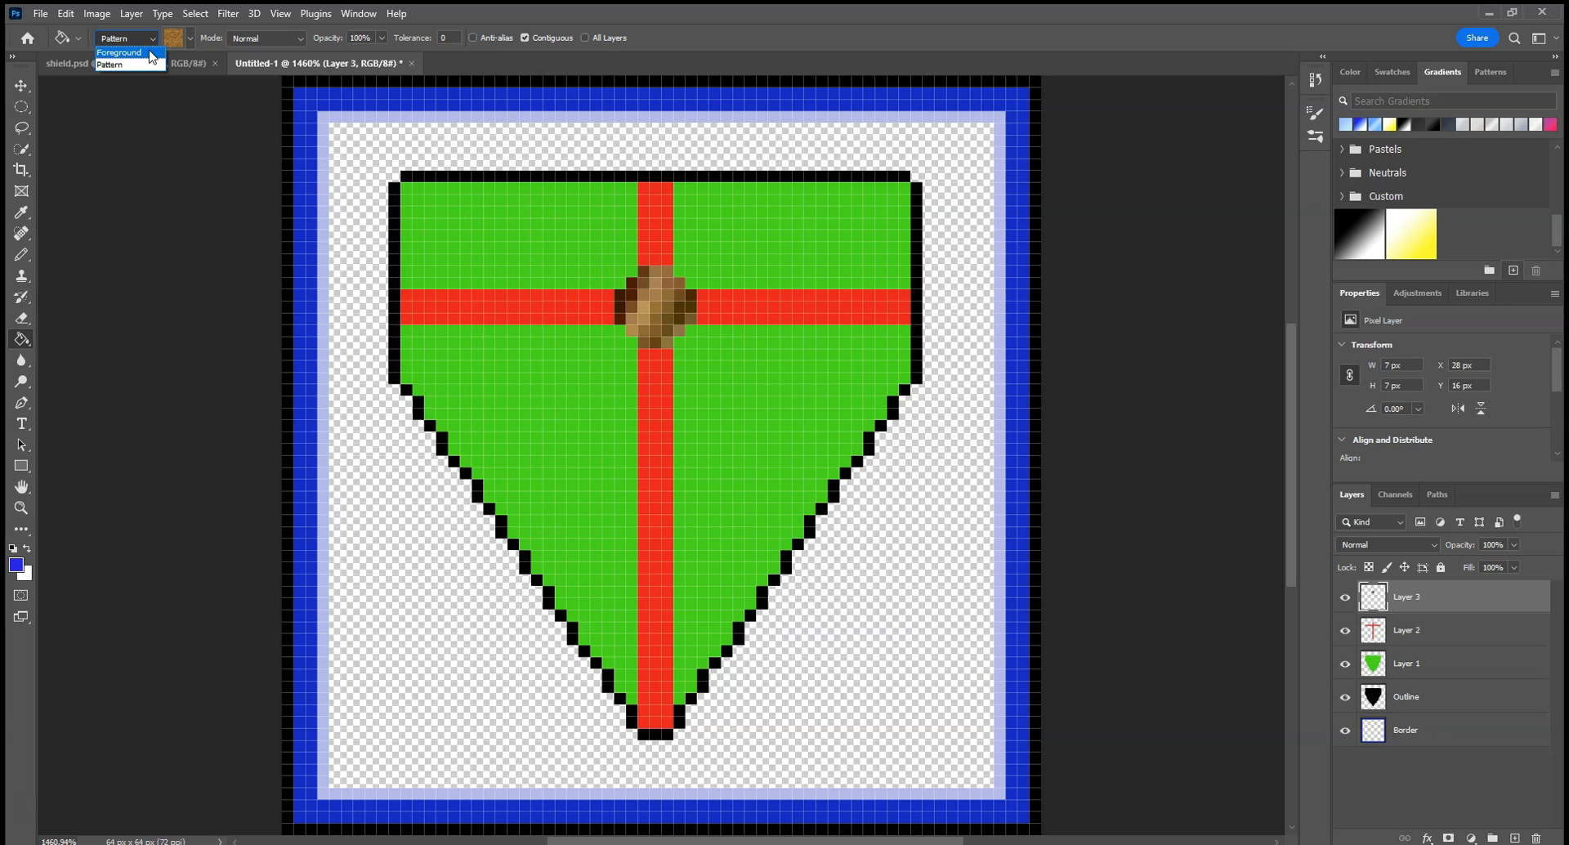
pyautogui.click(141, 63)
pyautogui.click(189, 39)
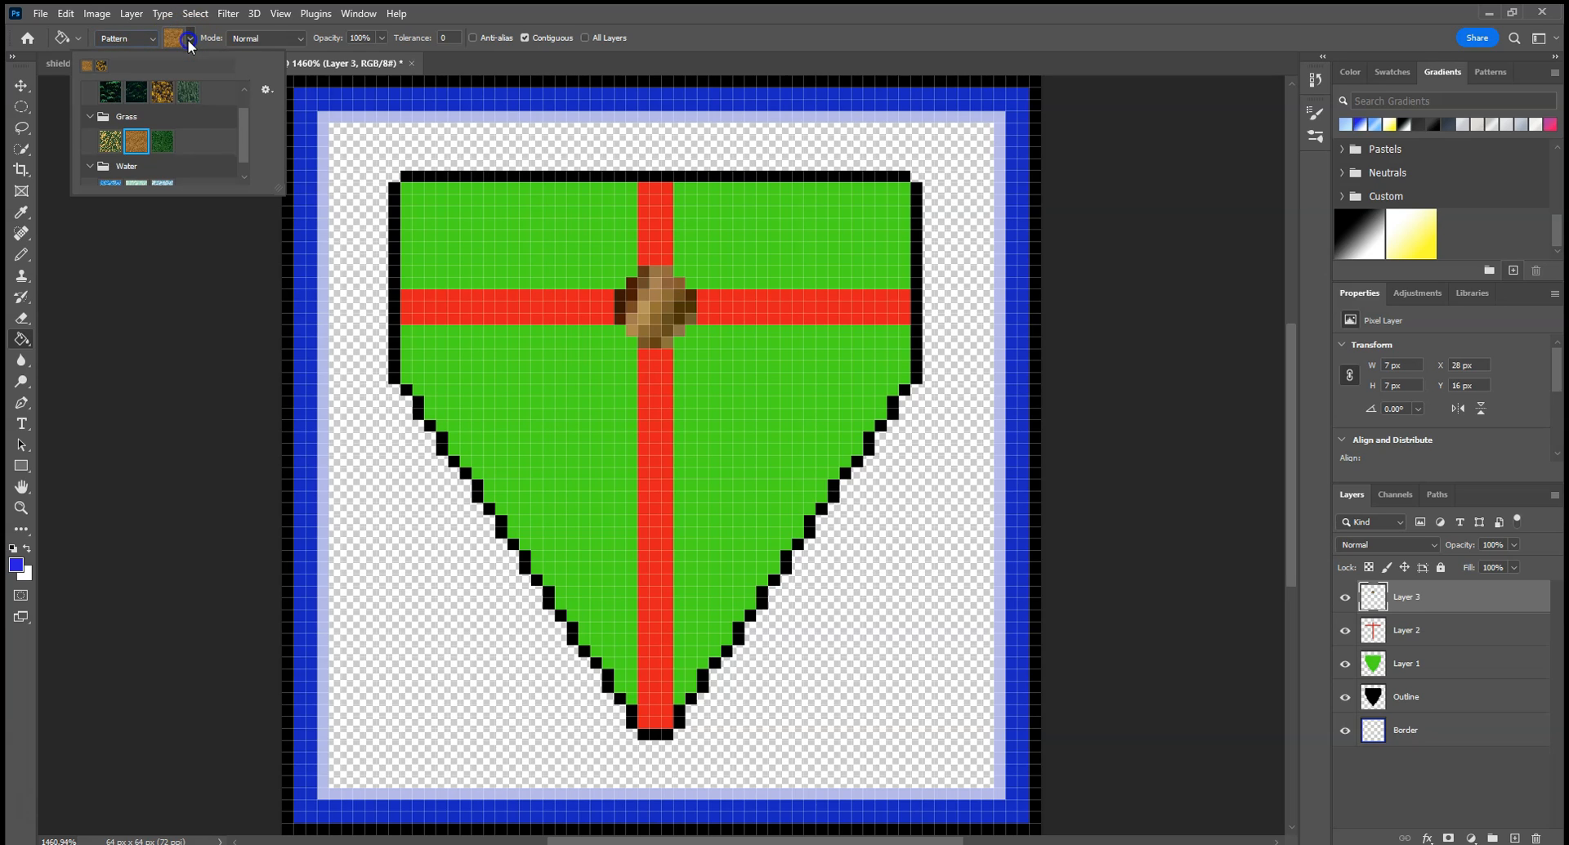
pyautogui.scroll(1, 157, 87)
pyautogui.click(160, 119)
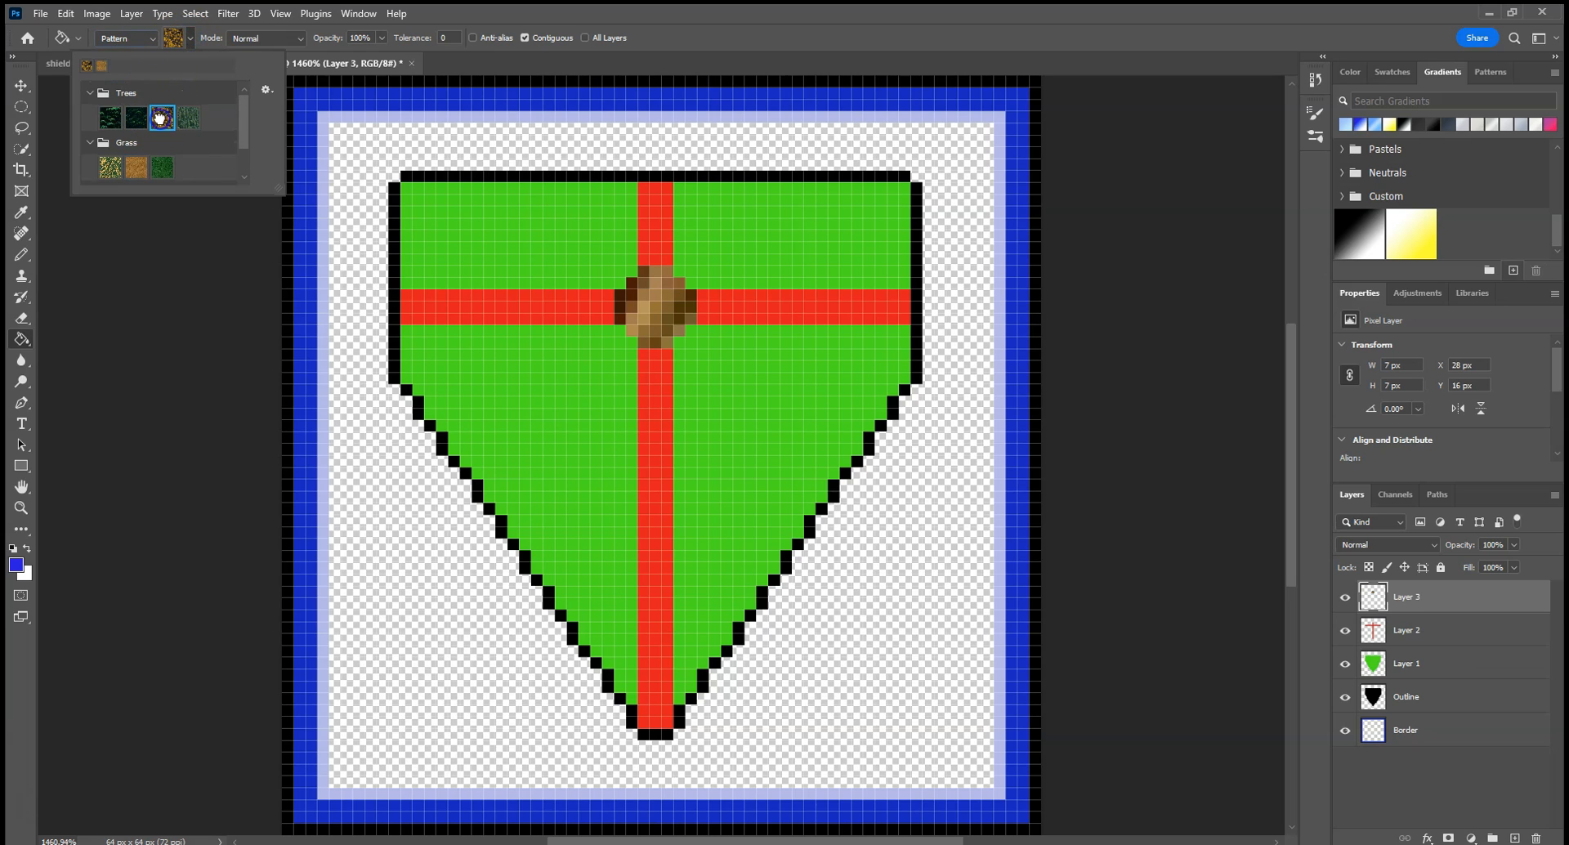
pyautogui.click(705, 39)
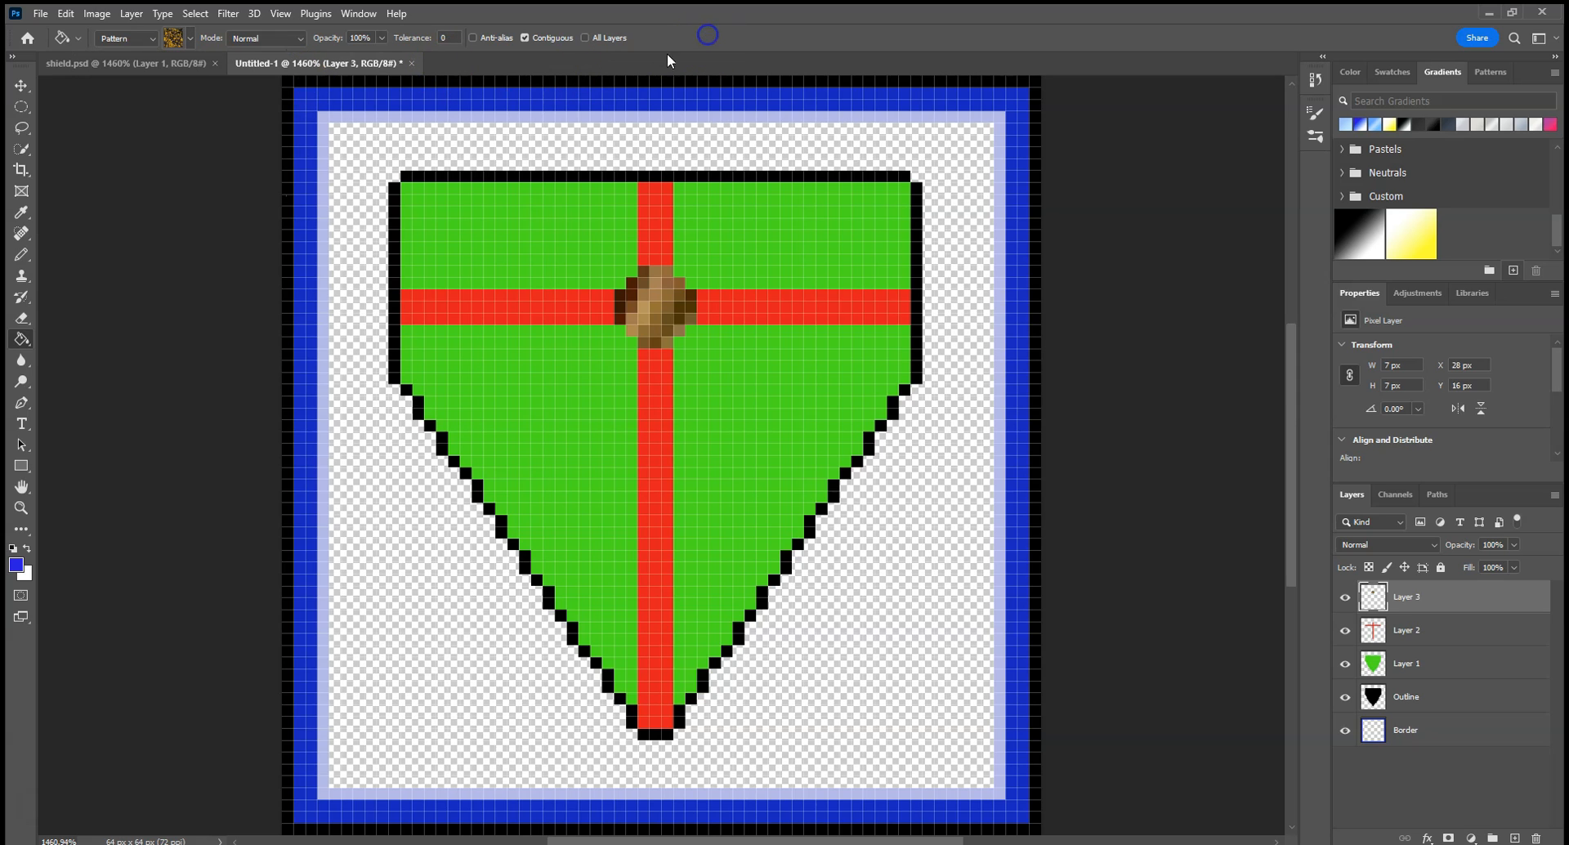
pyautogui.click(554, 243)
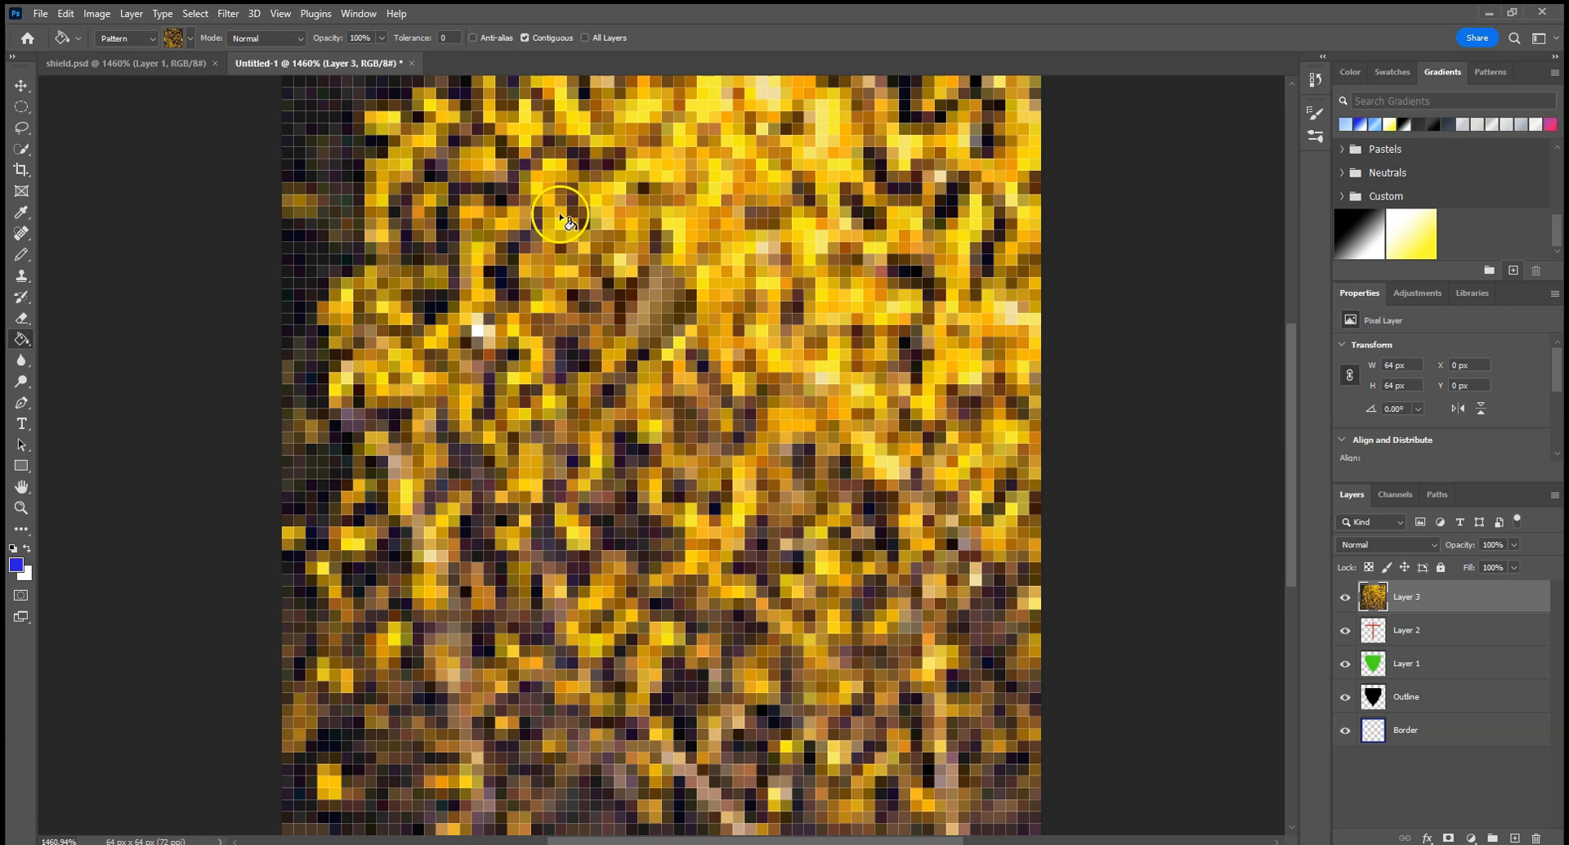
pyautogui.hotkey('ctrl', 'z')
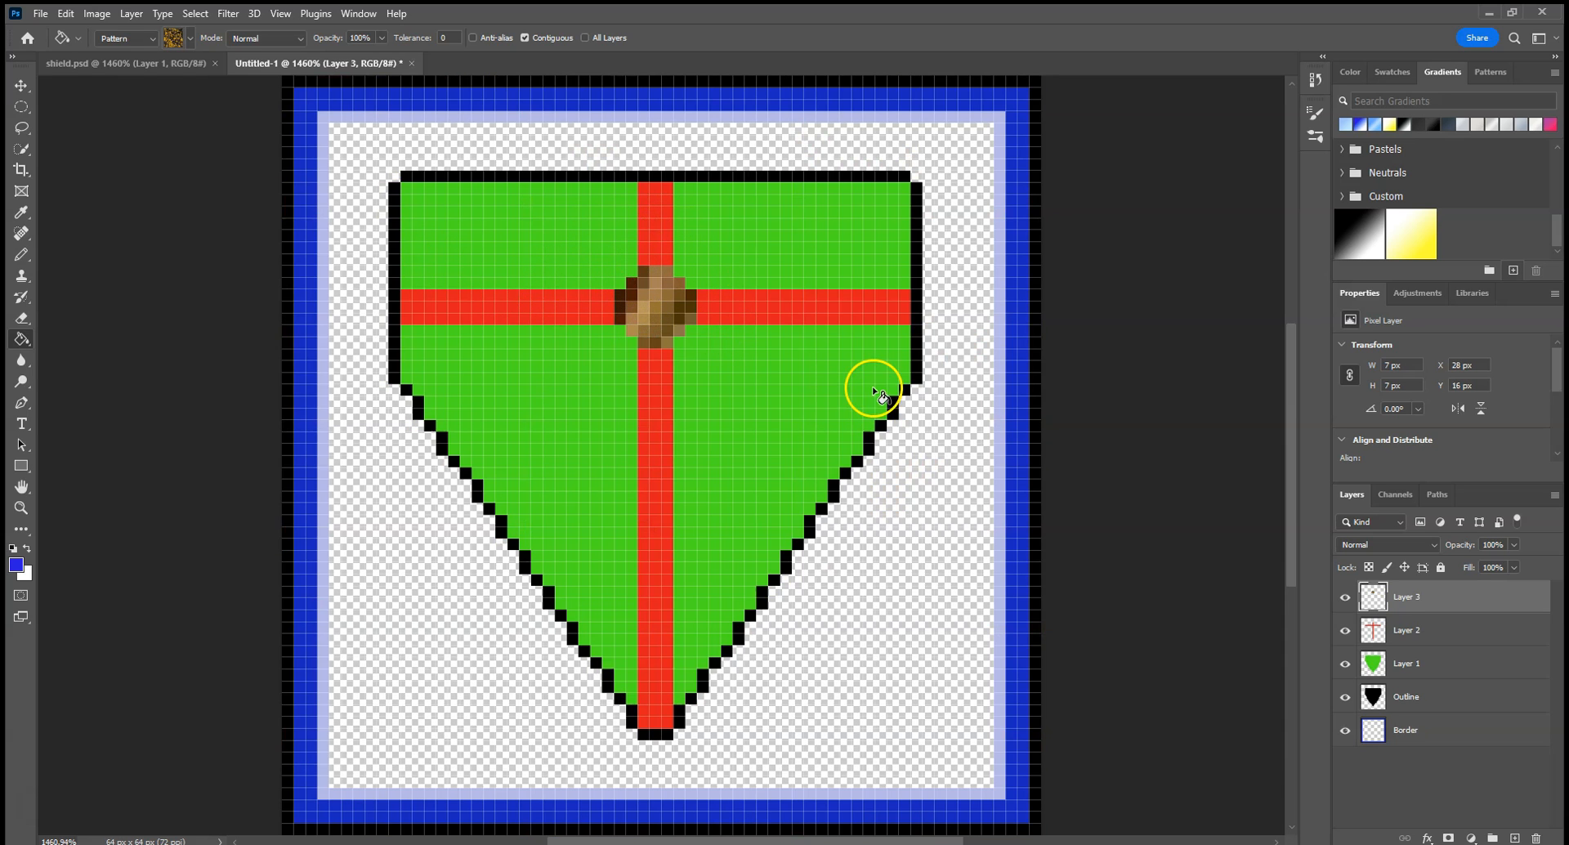
# Try the pattern fill on Layer 1's green interior at 100% and at 49% opacity, undoing both fills.
pyautogui.click(1436, 664)
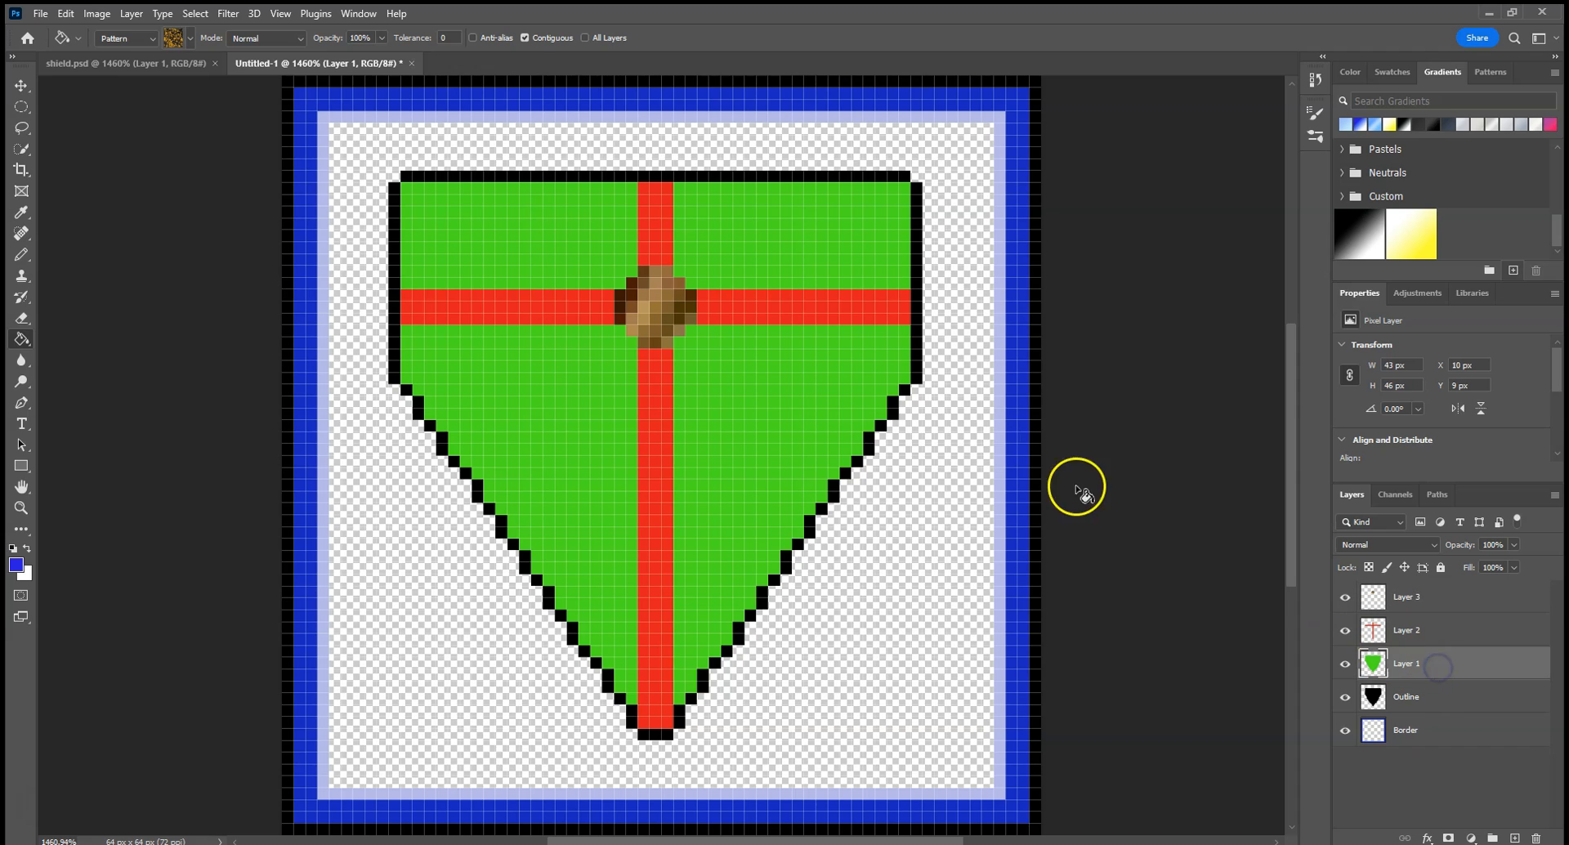
pyautogui.click(596, 274)
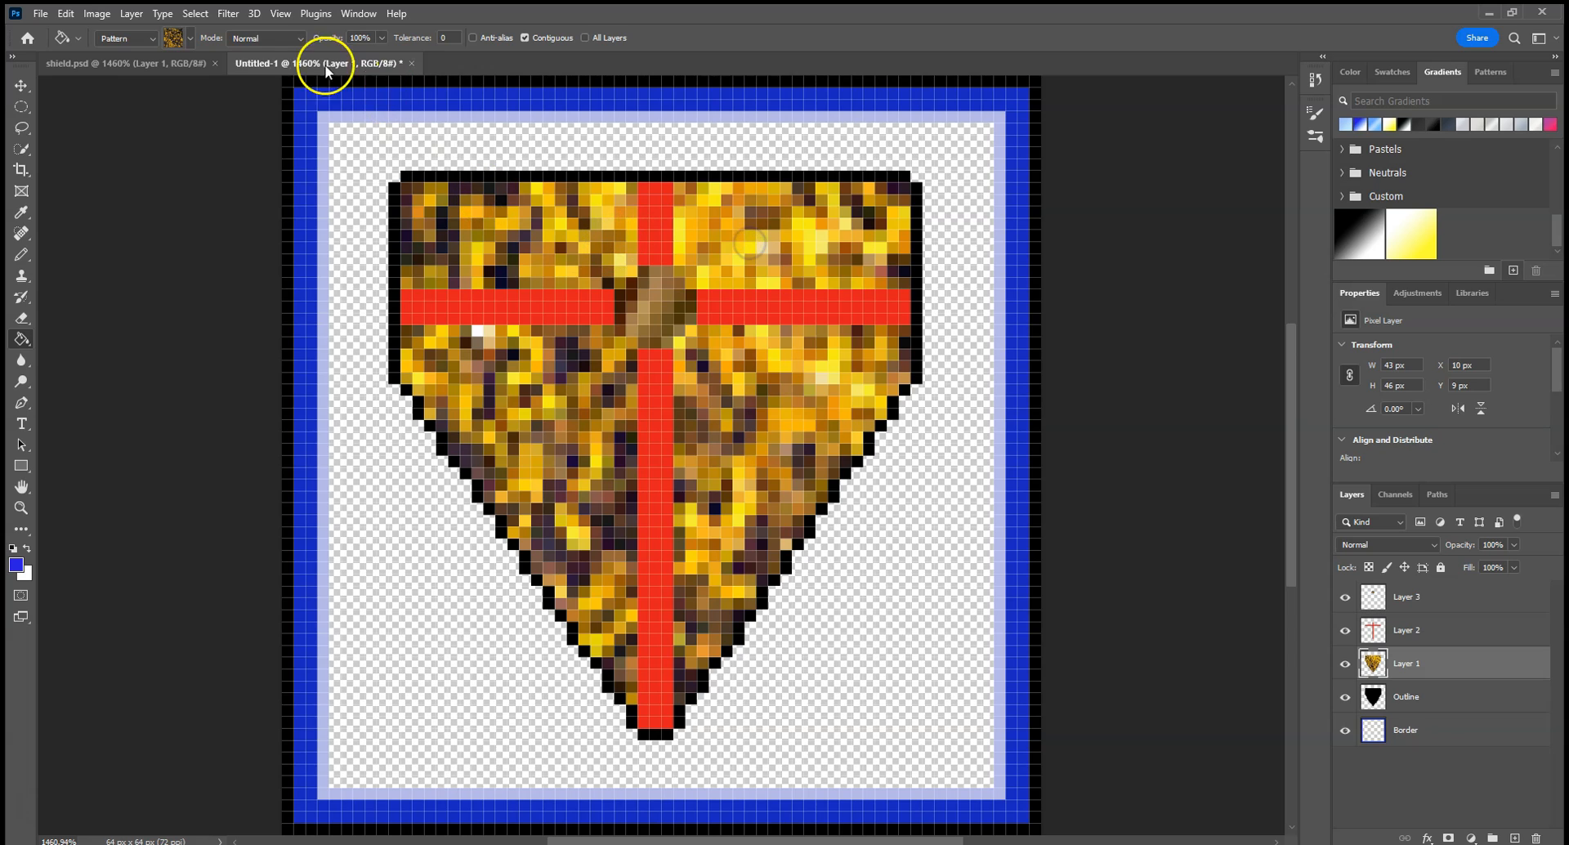
pyautogui.click(380, 39)
pyautogui.moveTo(382, 56); pyautogui.dragTo(343, 57)
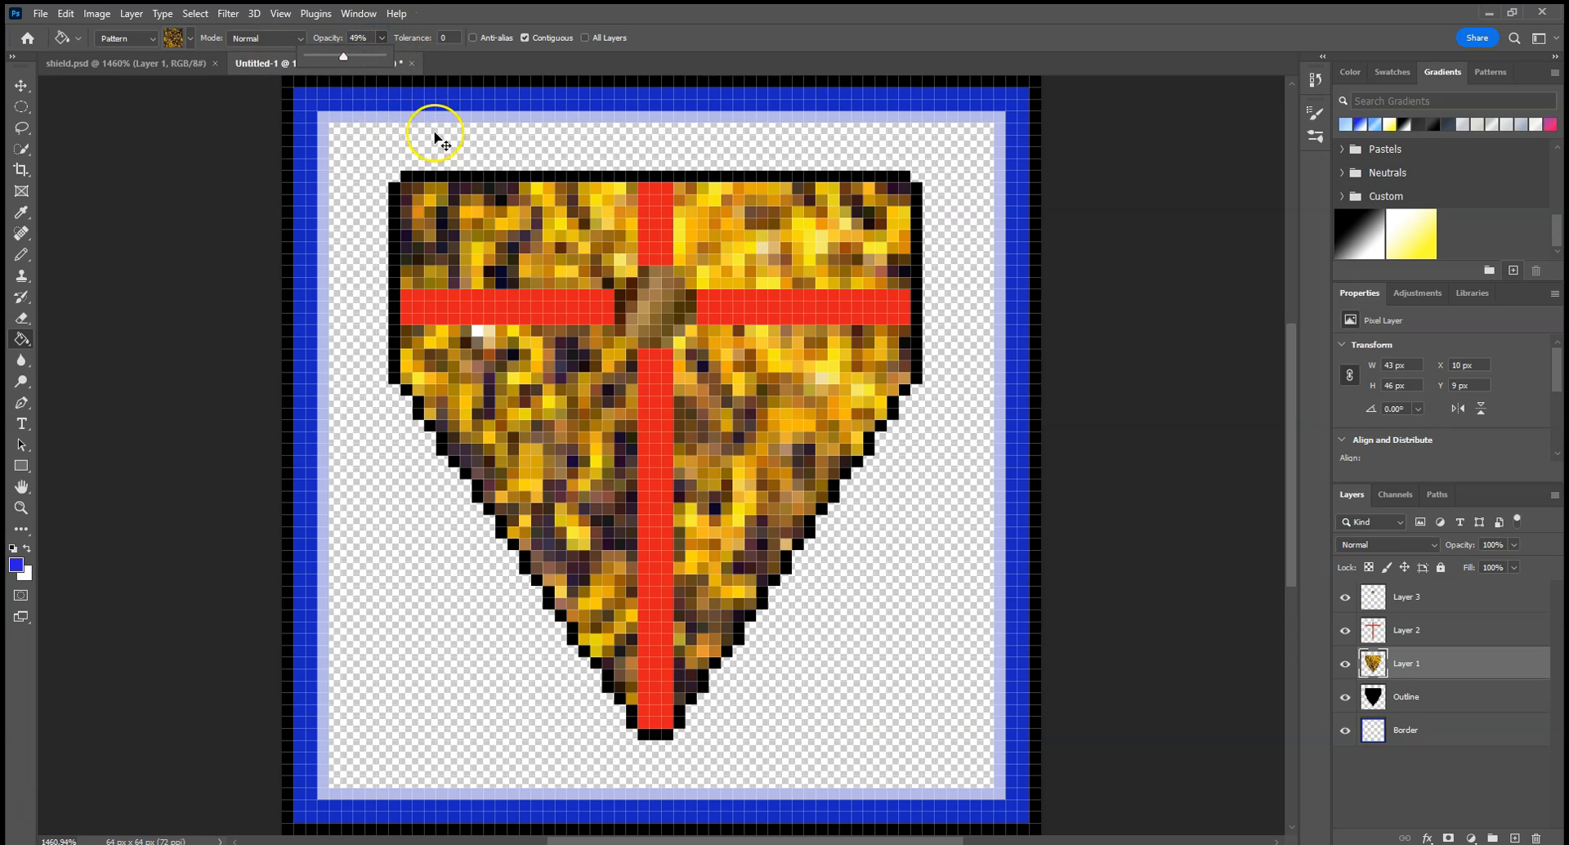
pyautogui.click(622, 37)
pyautogui.hotkey('ctrl', 'z')
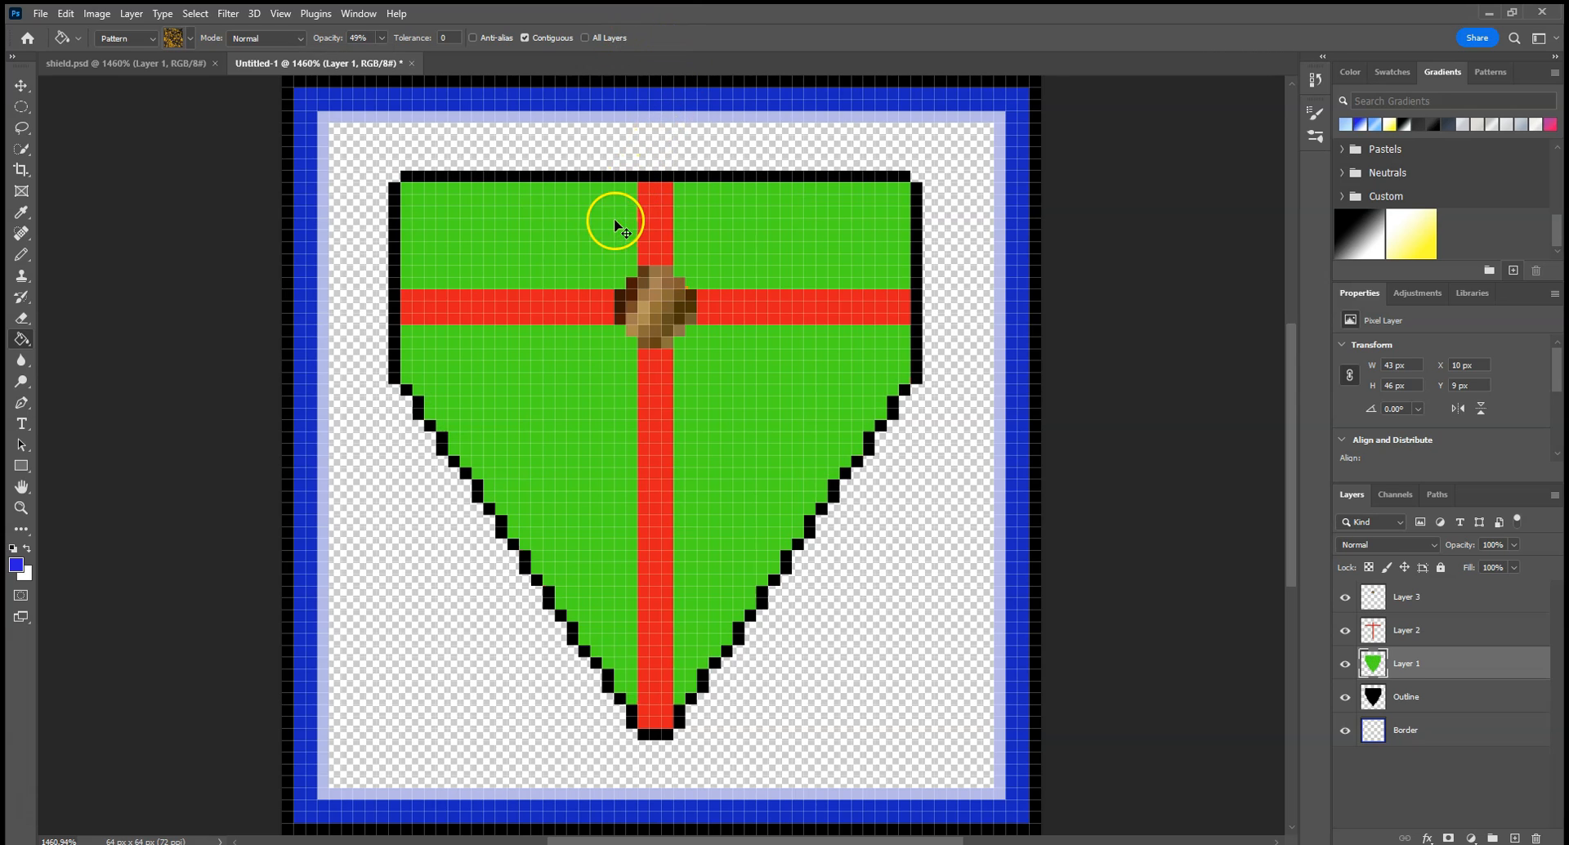
pyautogui.click(507, 231)
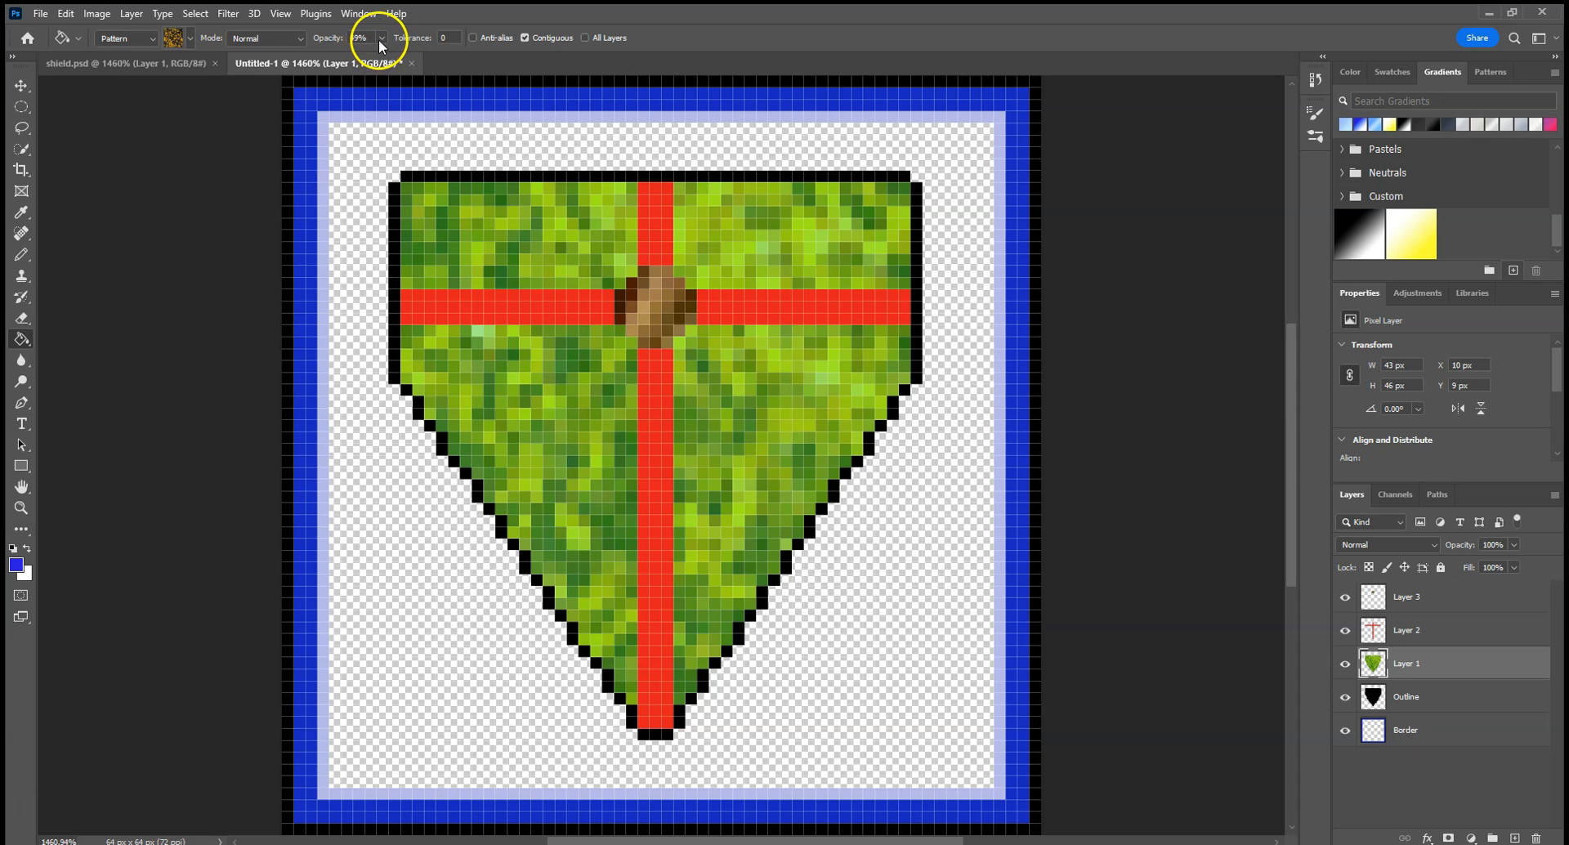
pyautogui.hotkey('ctrl', 'z')
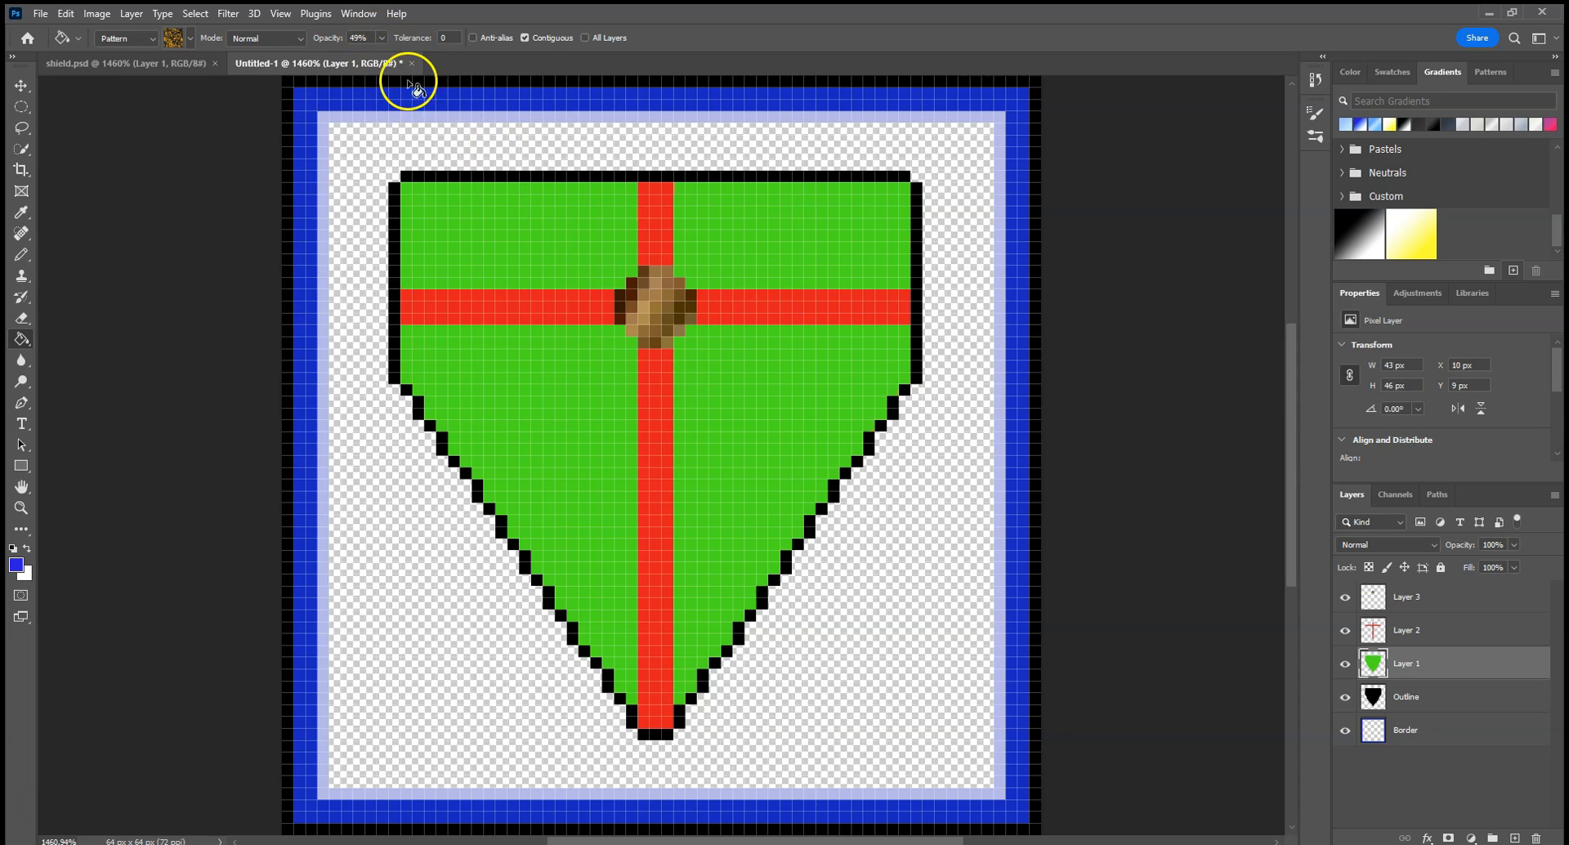
# Try the pattern on Layer 1's green interior at 78% opacity, undo it, and refill the interior at 91% opacity.
pyautogui.moveTo(402, 60); pyautogui.dragTo(404, 61)
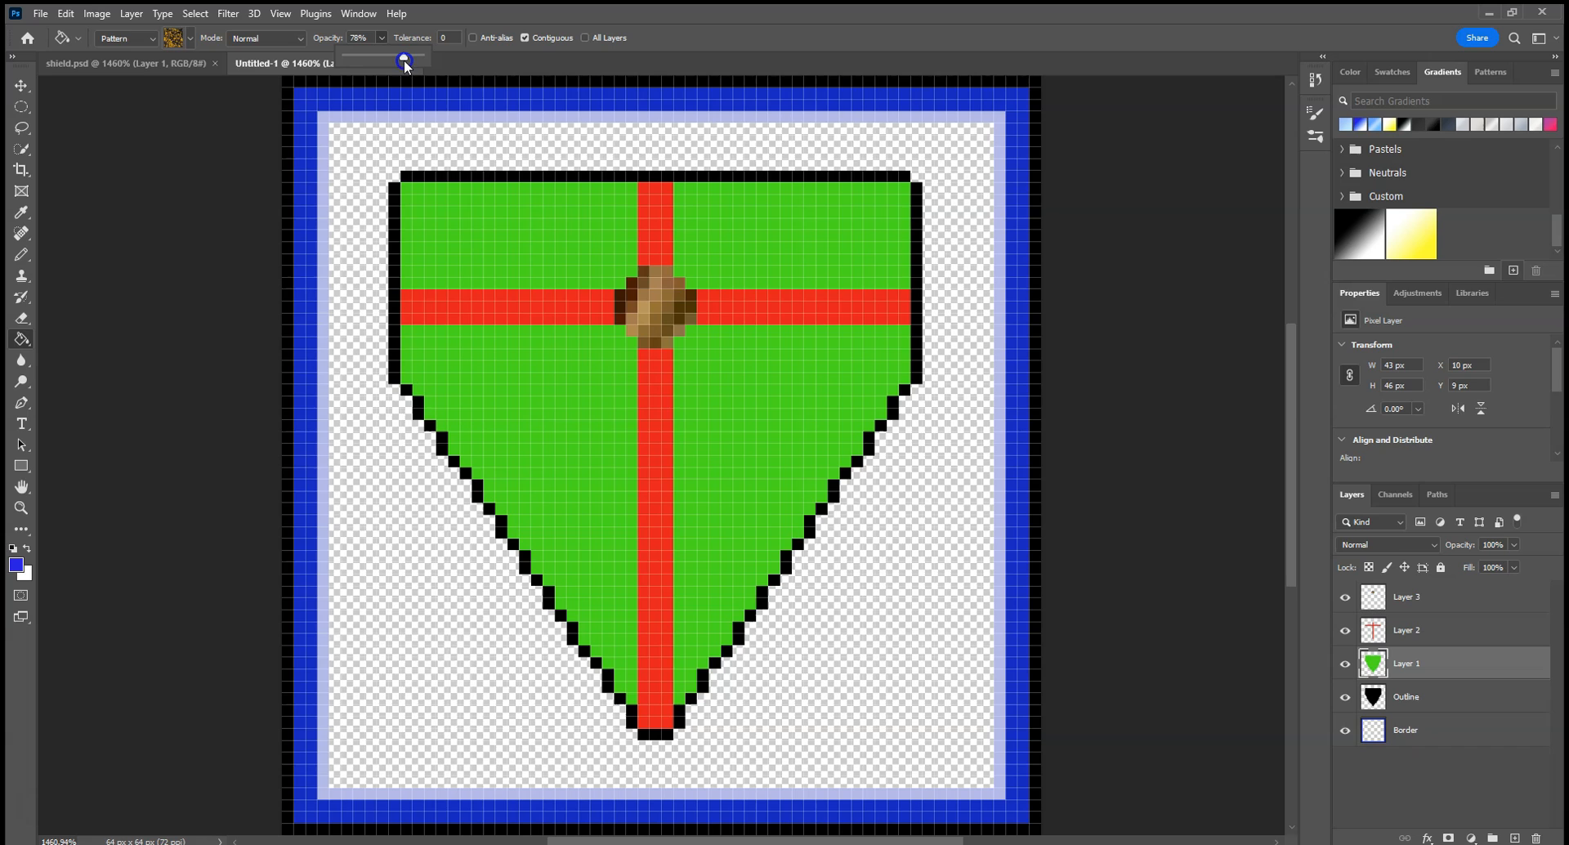
pyautogui.click(475, 233)
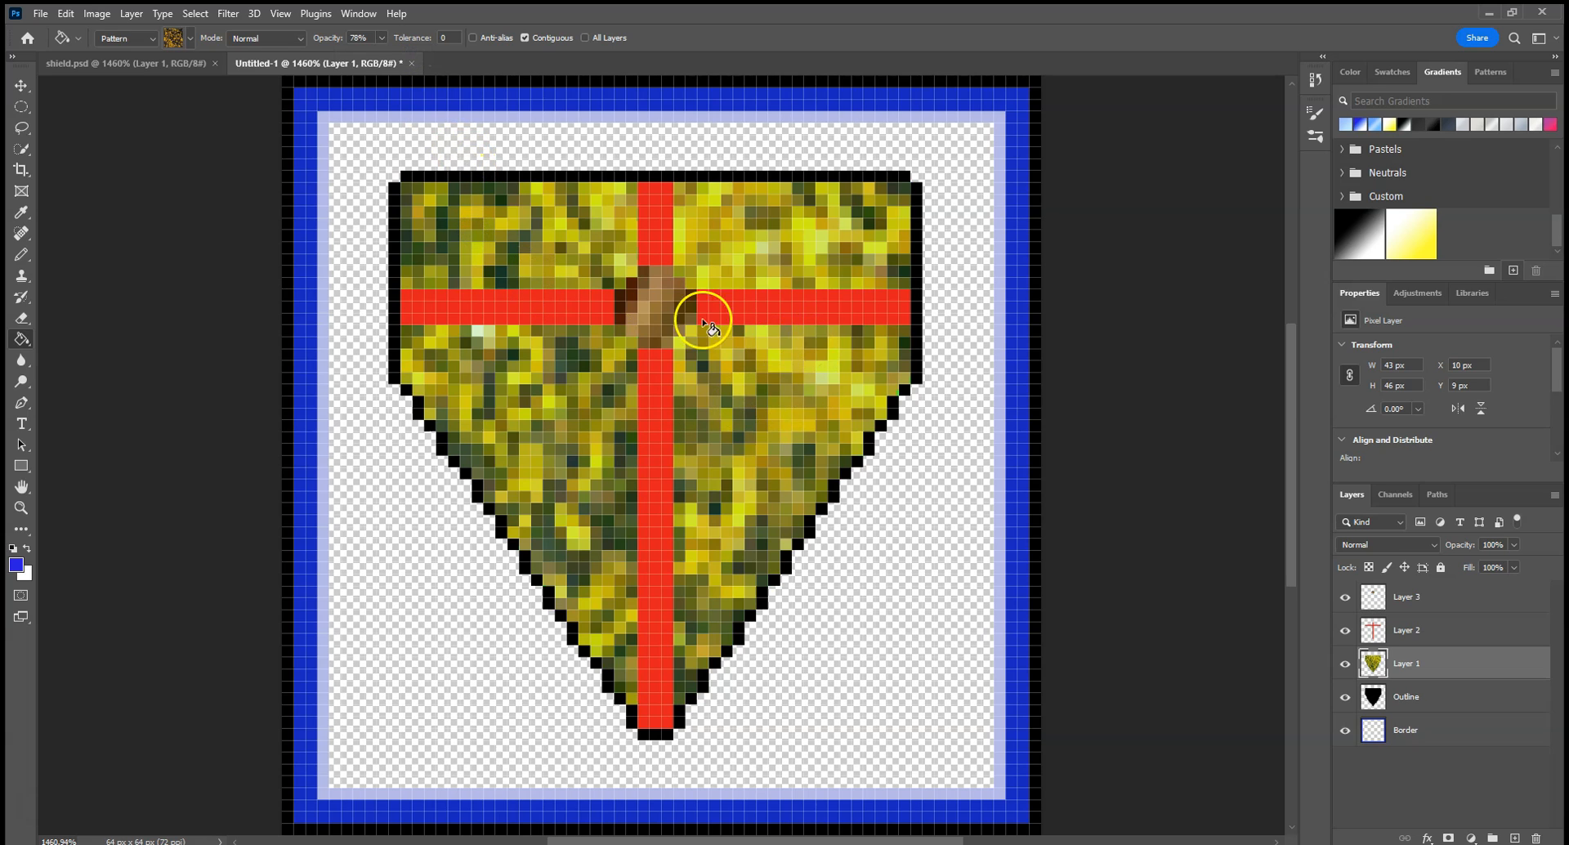
pyautogui.hotkey('ctrl', 'z')
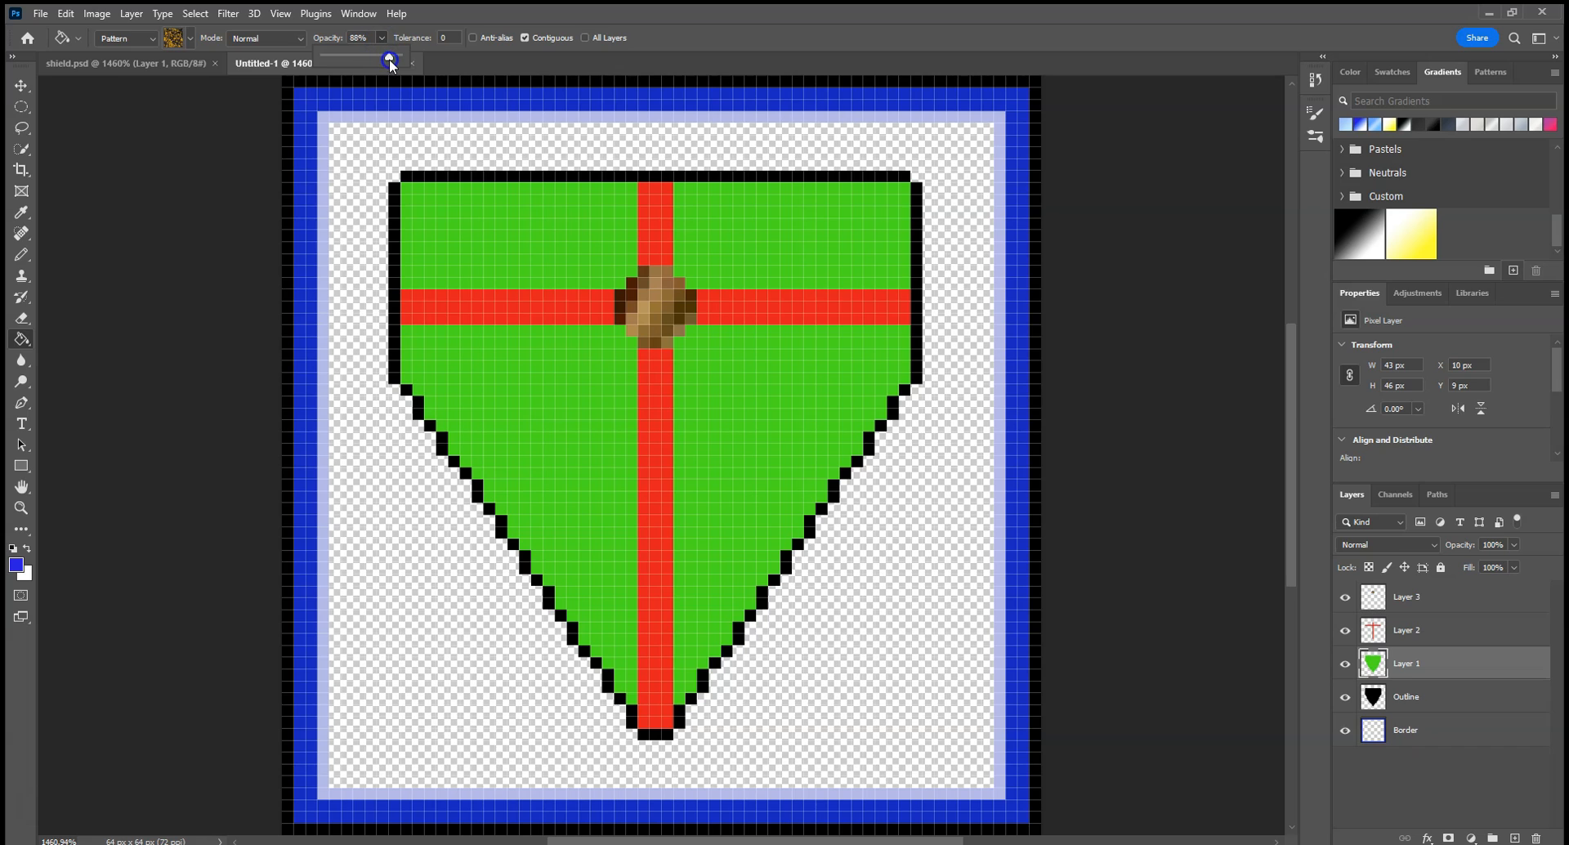
pyautogui.moveTo(391, 59); pyautogui.dragTo(392, 59)
pyautogui.click(489, 214)
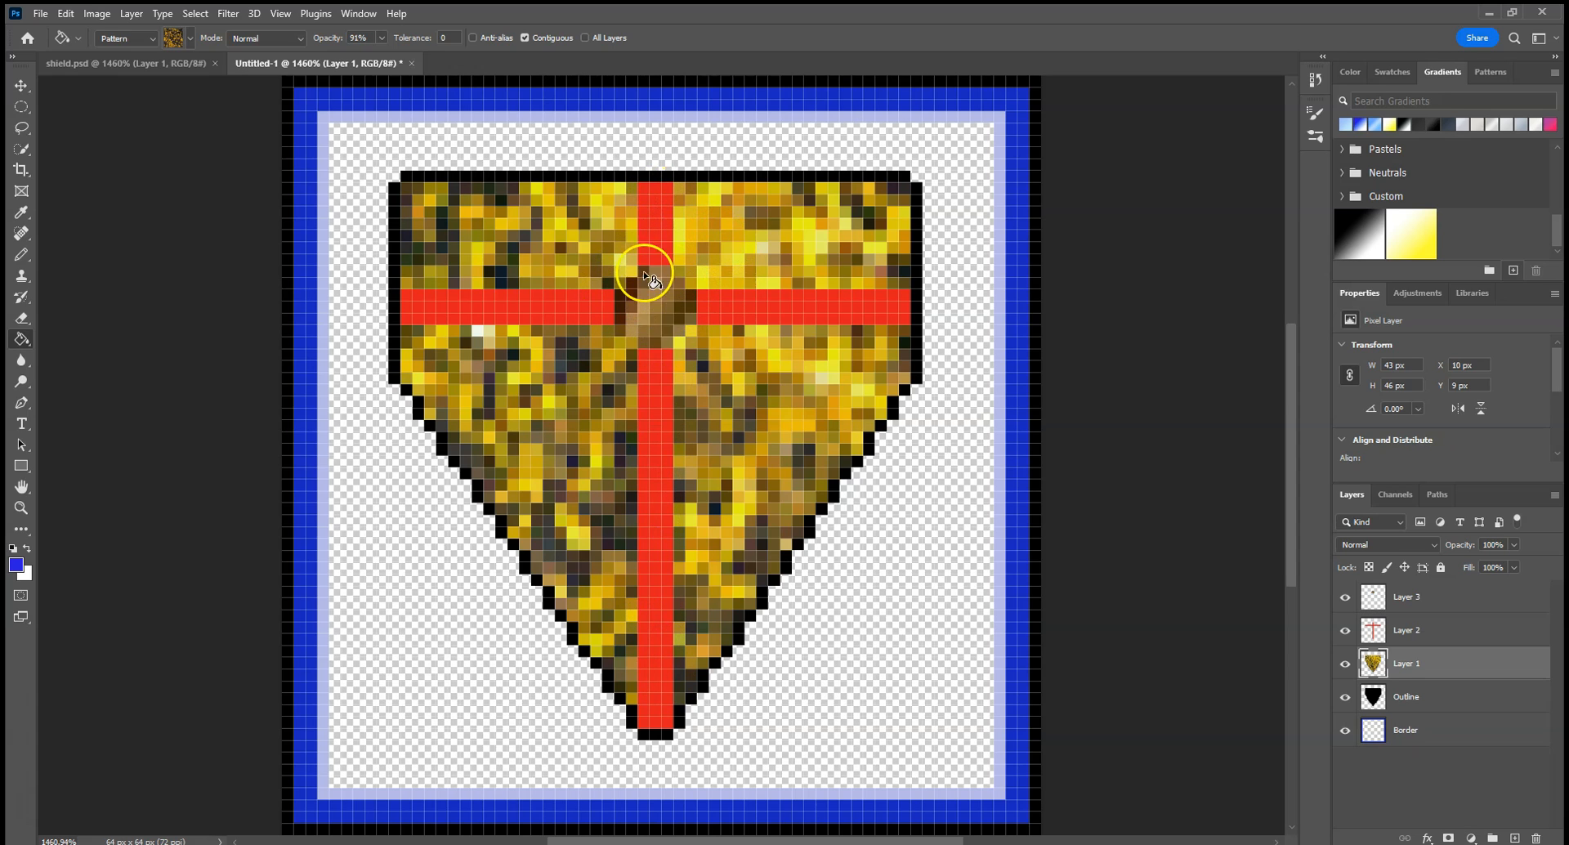
# On Layer 3, set the Paint Bucket source to Foreground, reset the colours to default and stamp a 7 px black Pencil dot over the centre.
pyautogui.click(1414, 598)
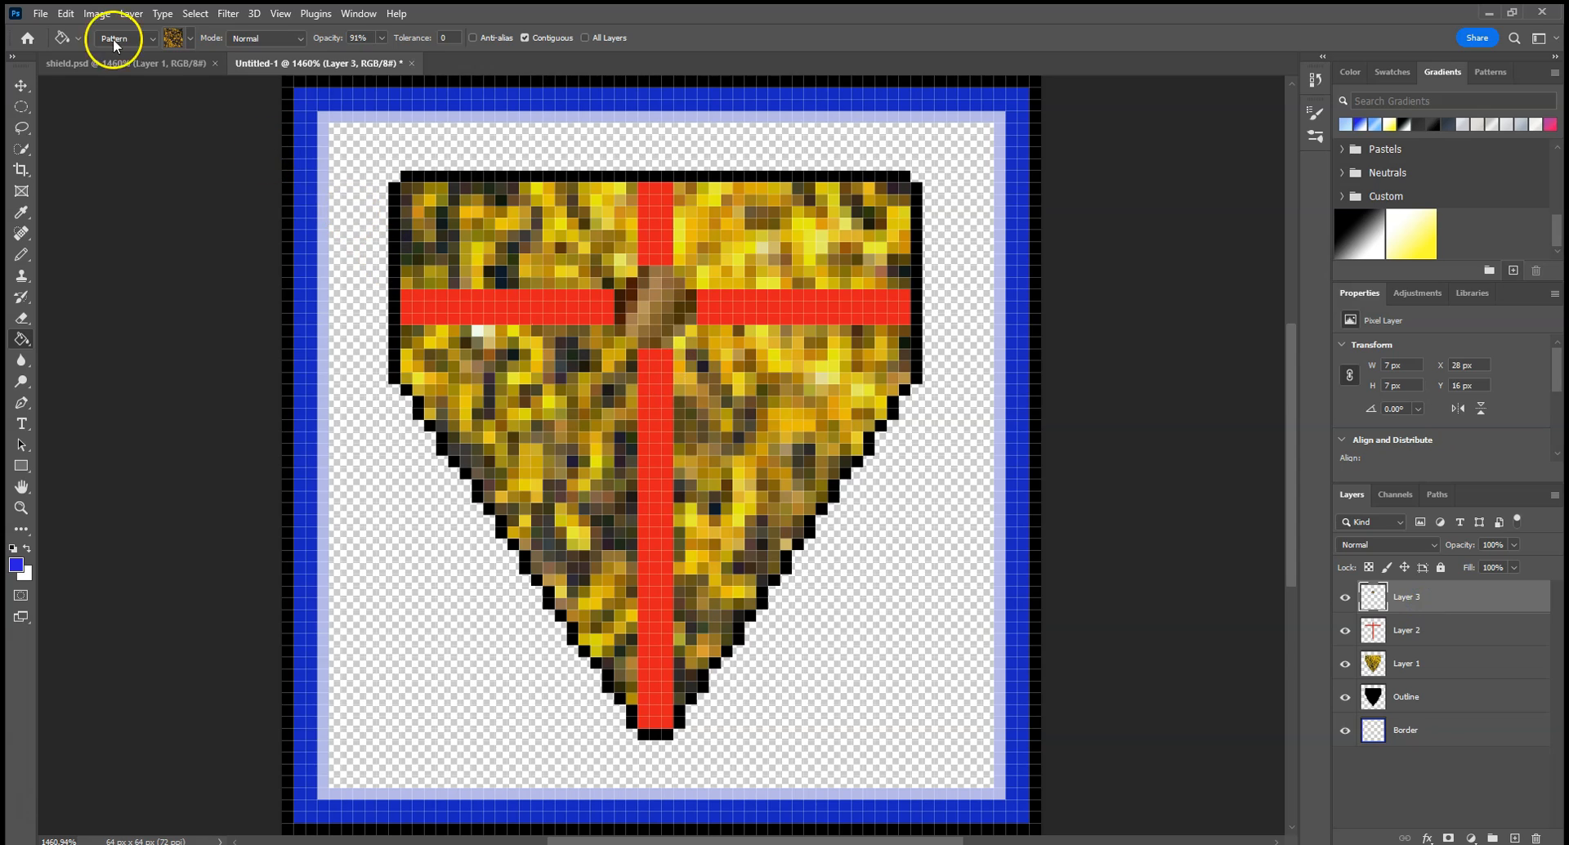
pyautogui.click(156, 37)
pyautogui.click(130, 64)
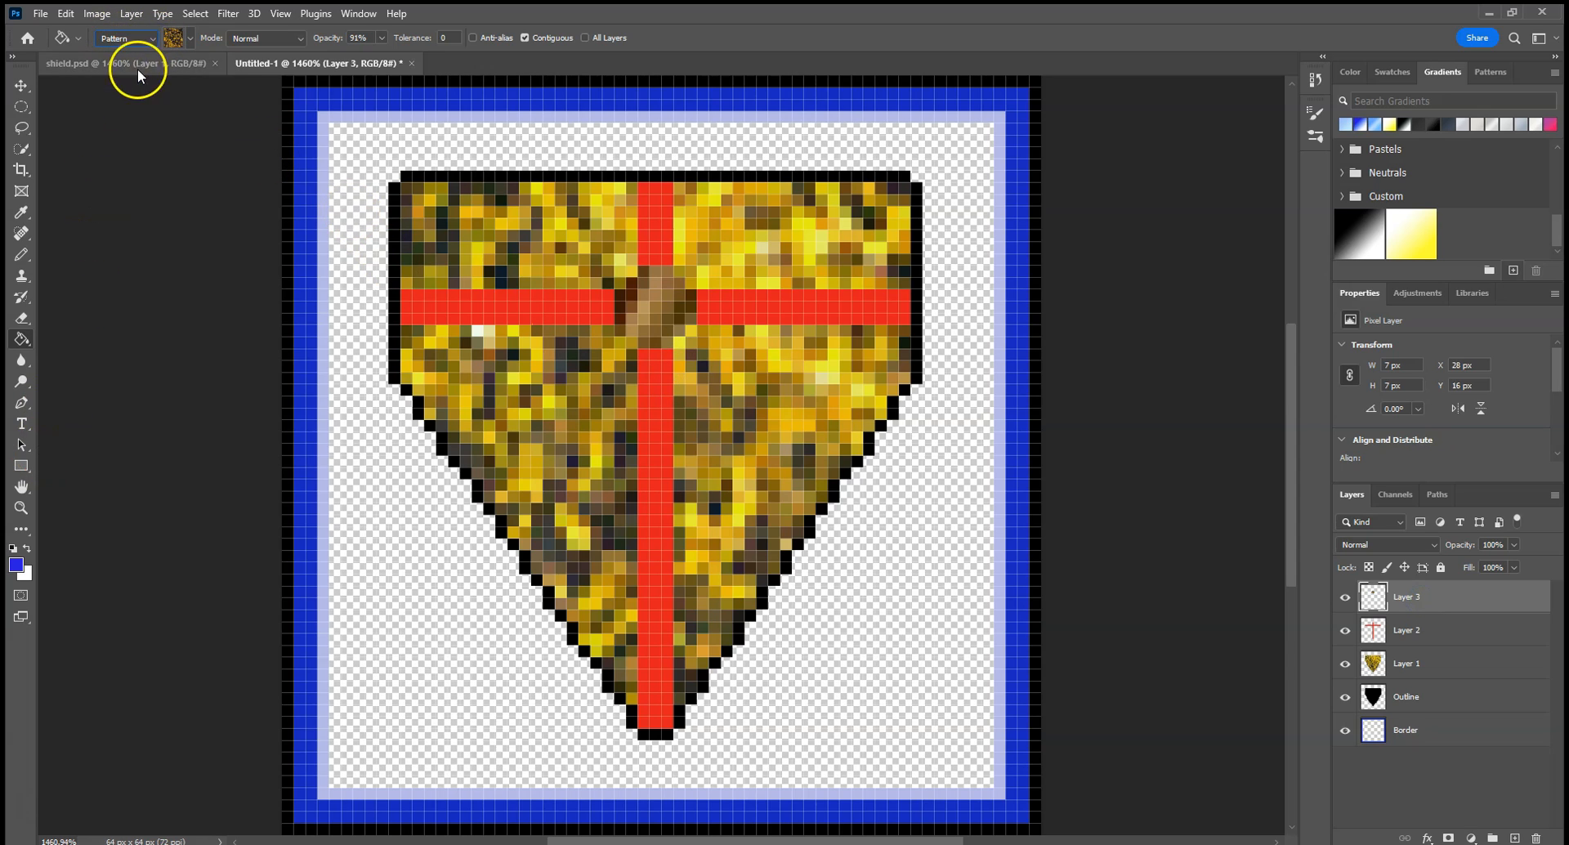
pyautogui.click(147, 53)
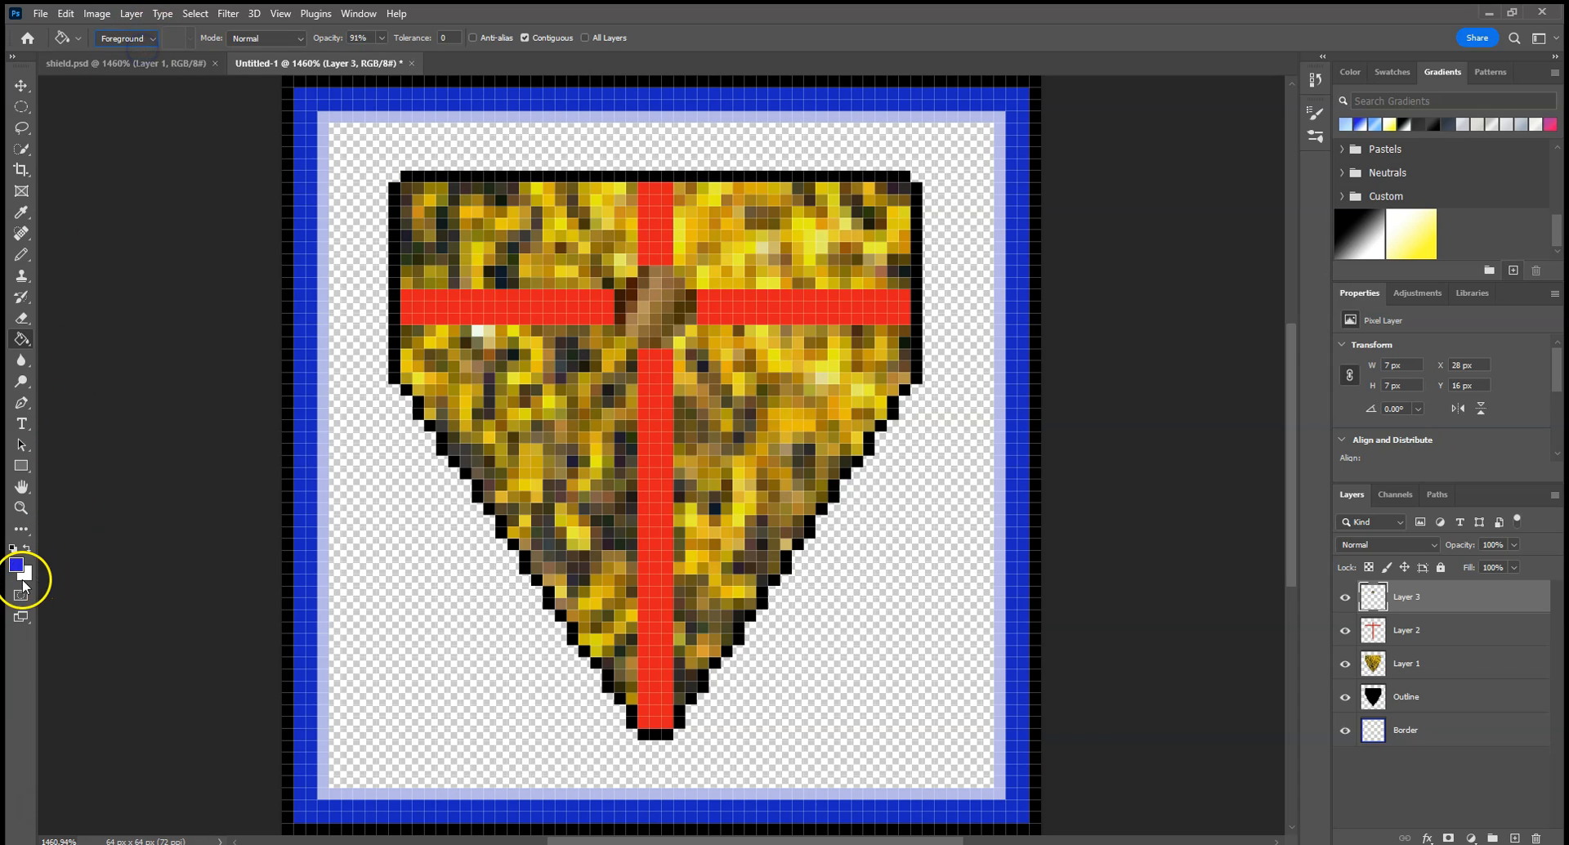
pyautogui.click(14, 550)
pyautogui.click(21, 254)
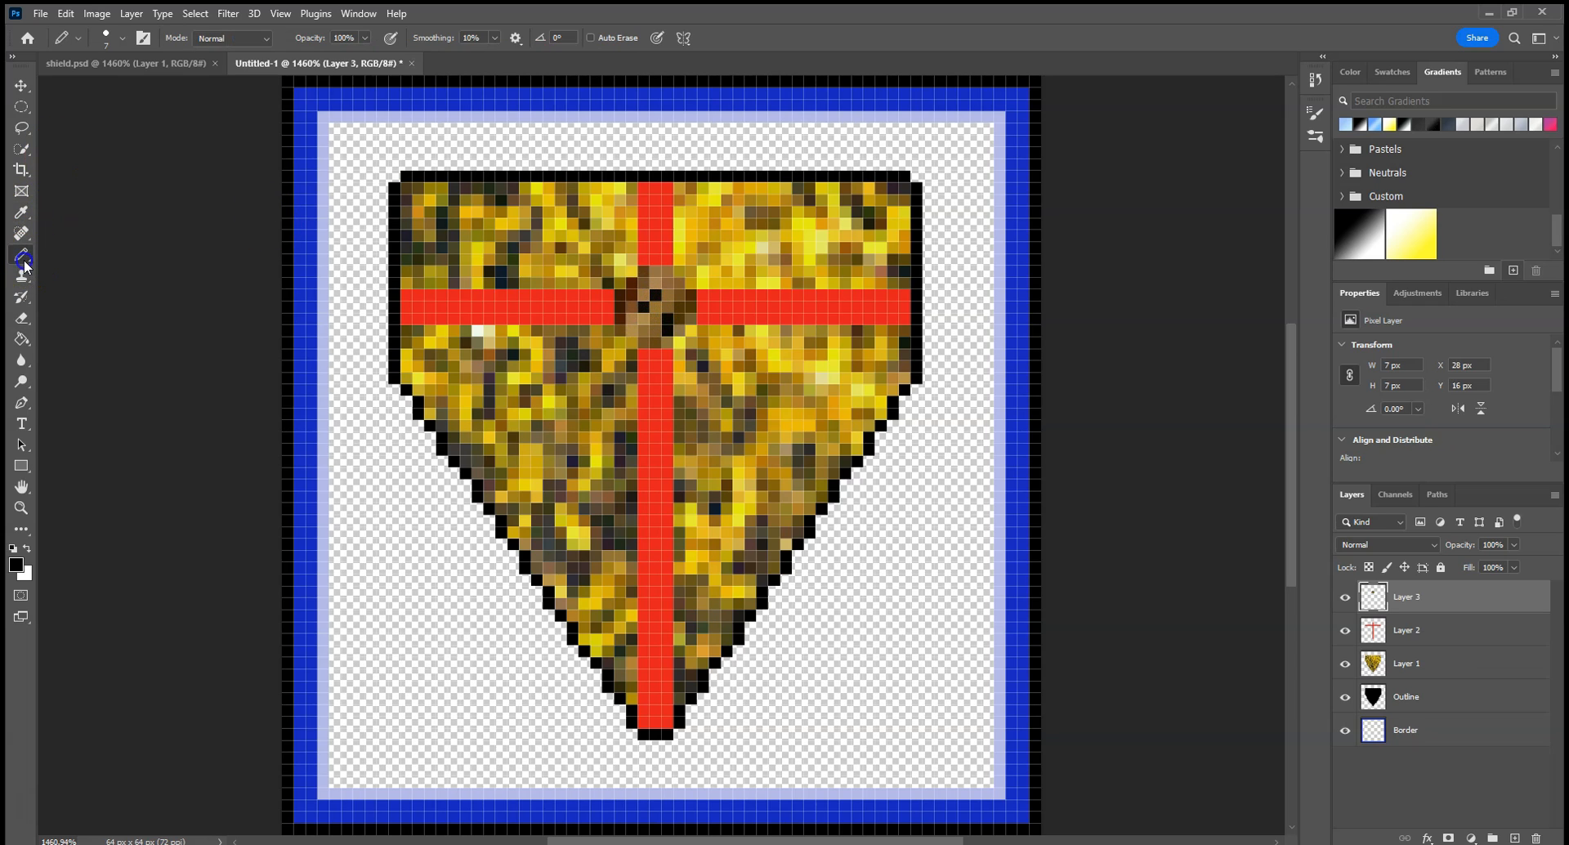
pyautogui.click(656, 307)
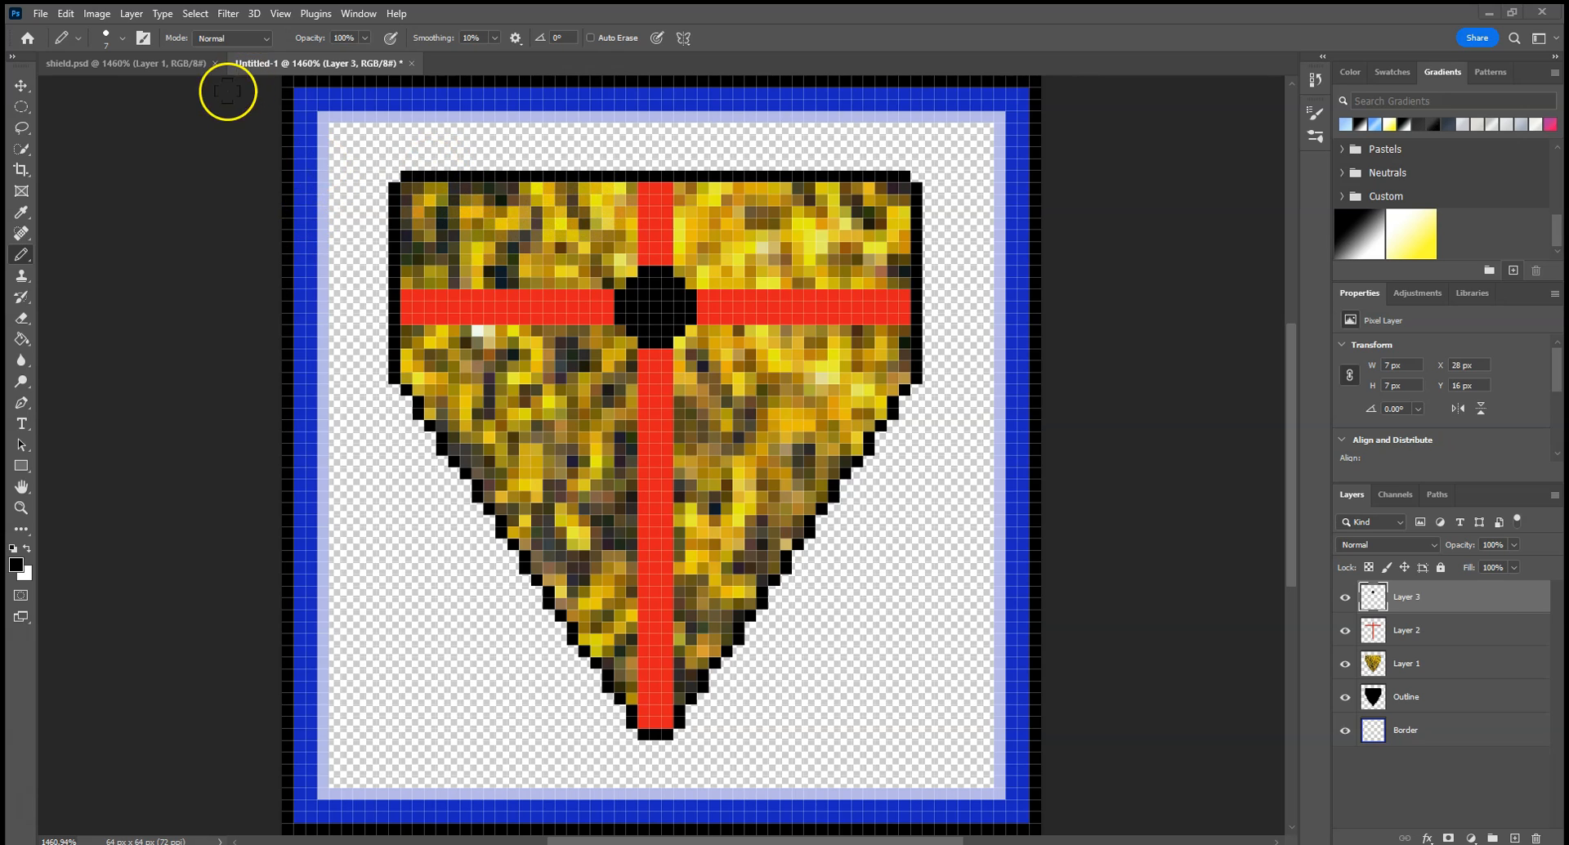
# Look at the shield.psd example for comparison, and merge all visible layers of the Untitled-1 shield icon into one layer.
pyautogui.click(155, 64)
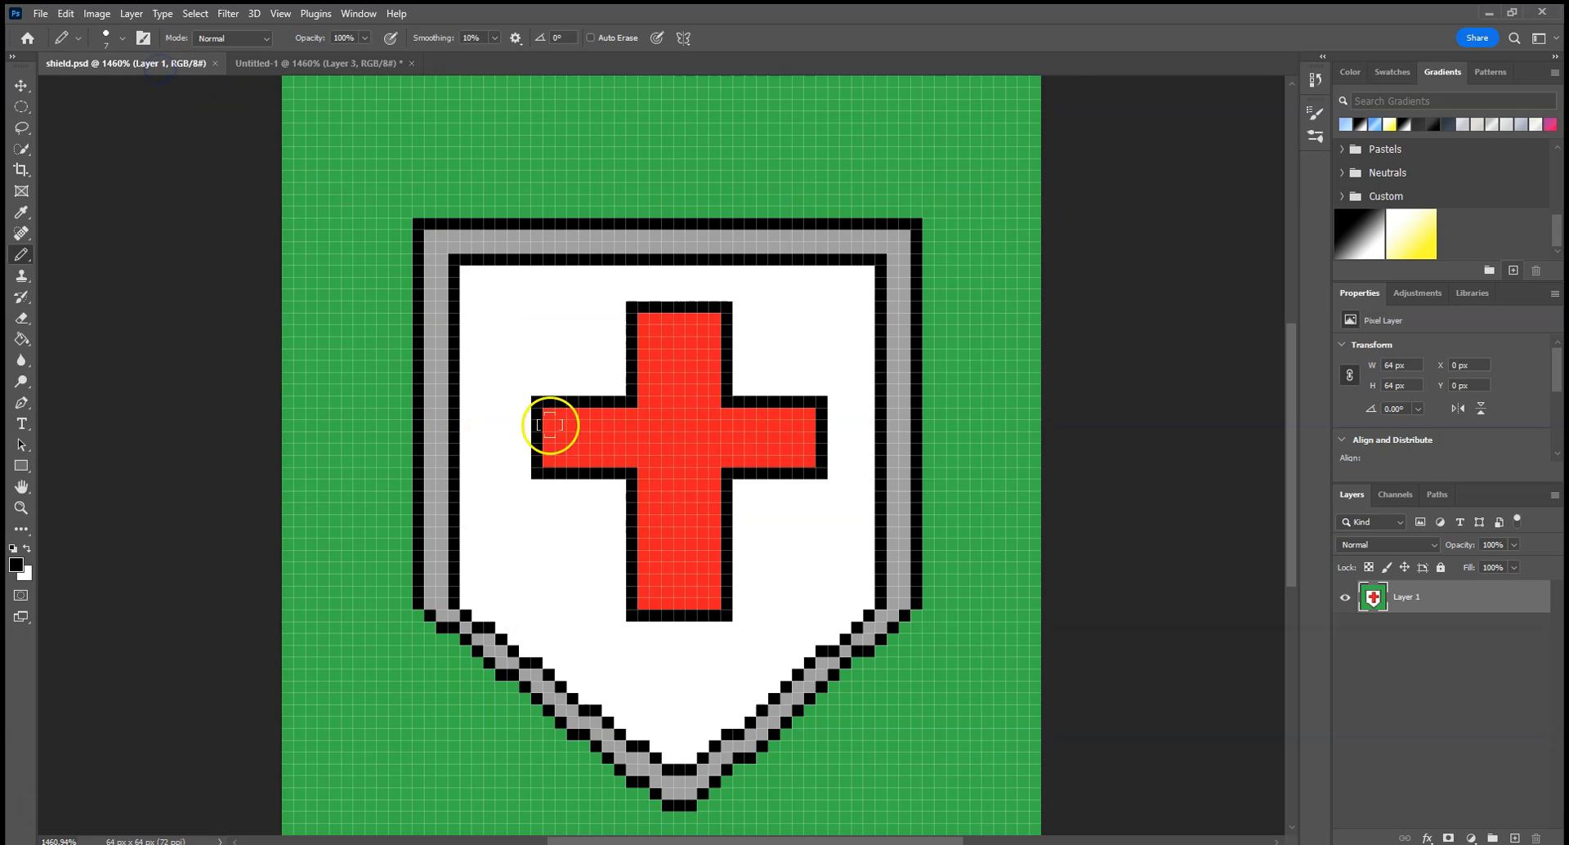
pyautogui.click(381, 63)
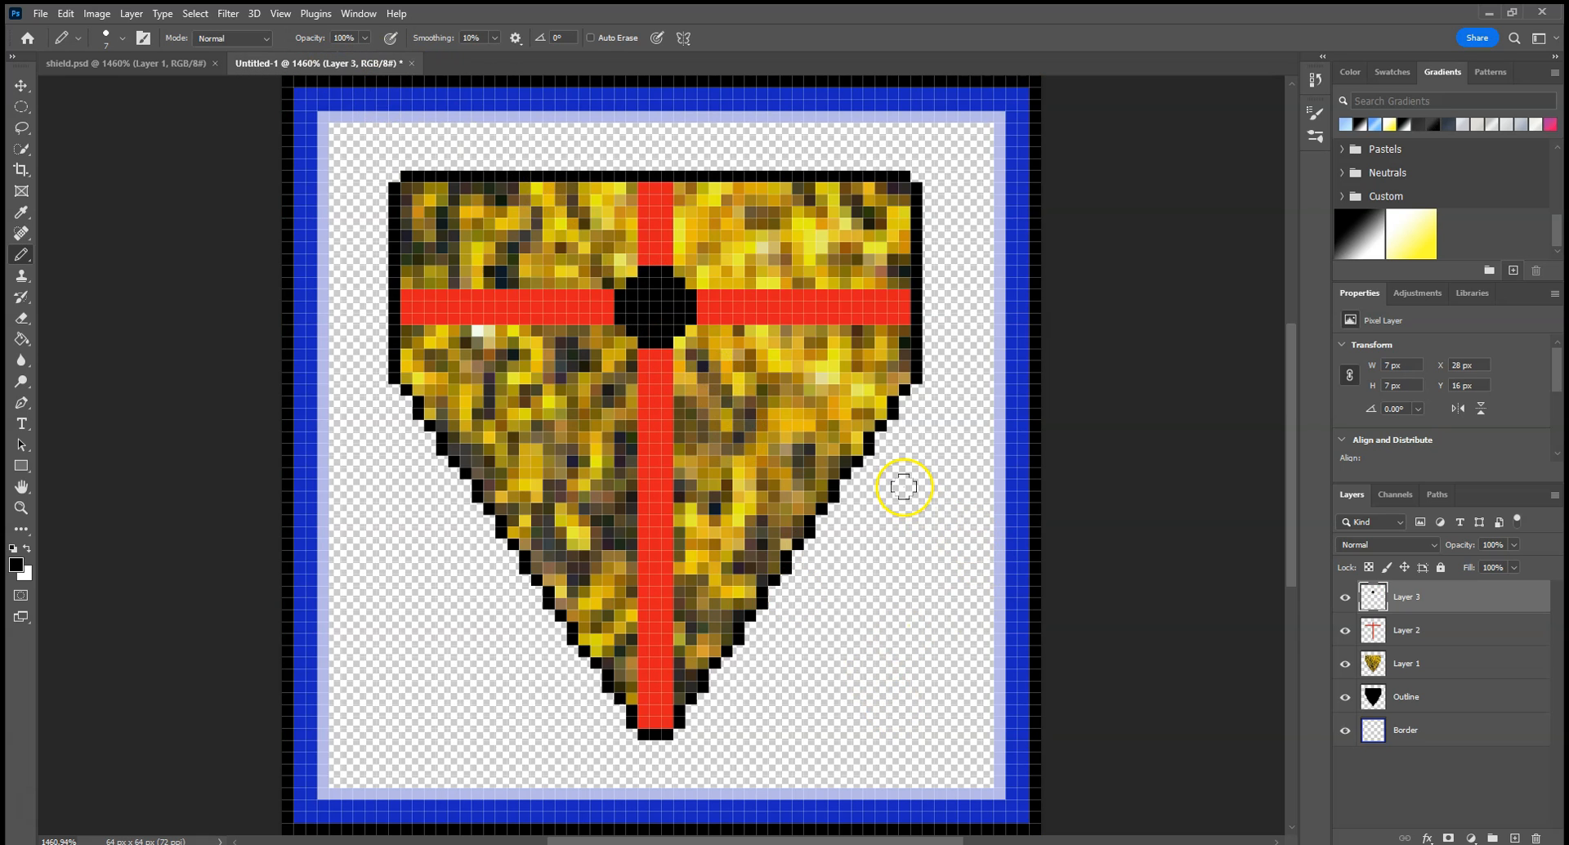
pyautogui.rightClick(1416, 602)
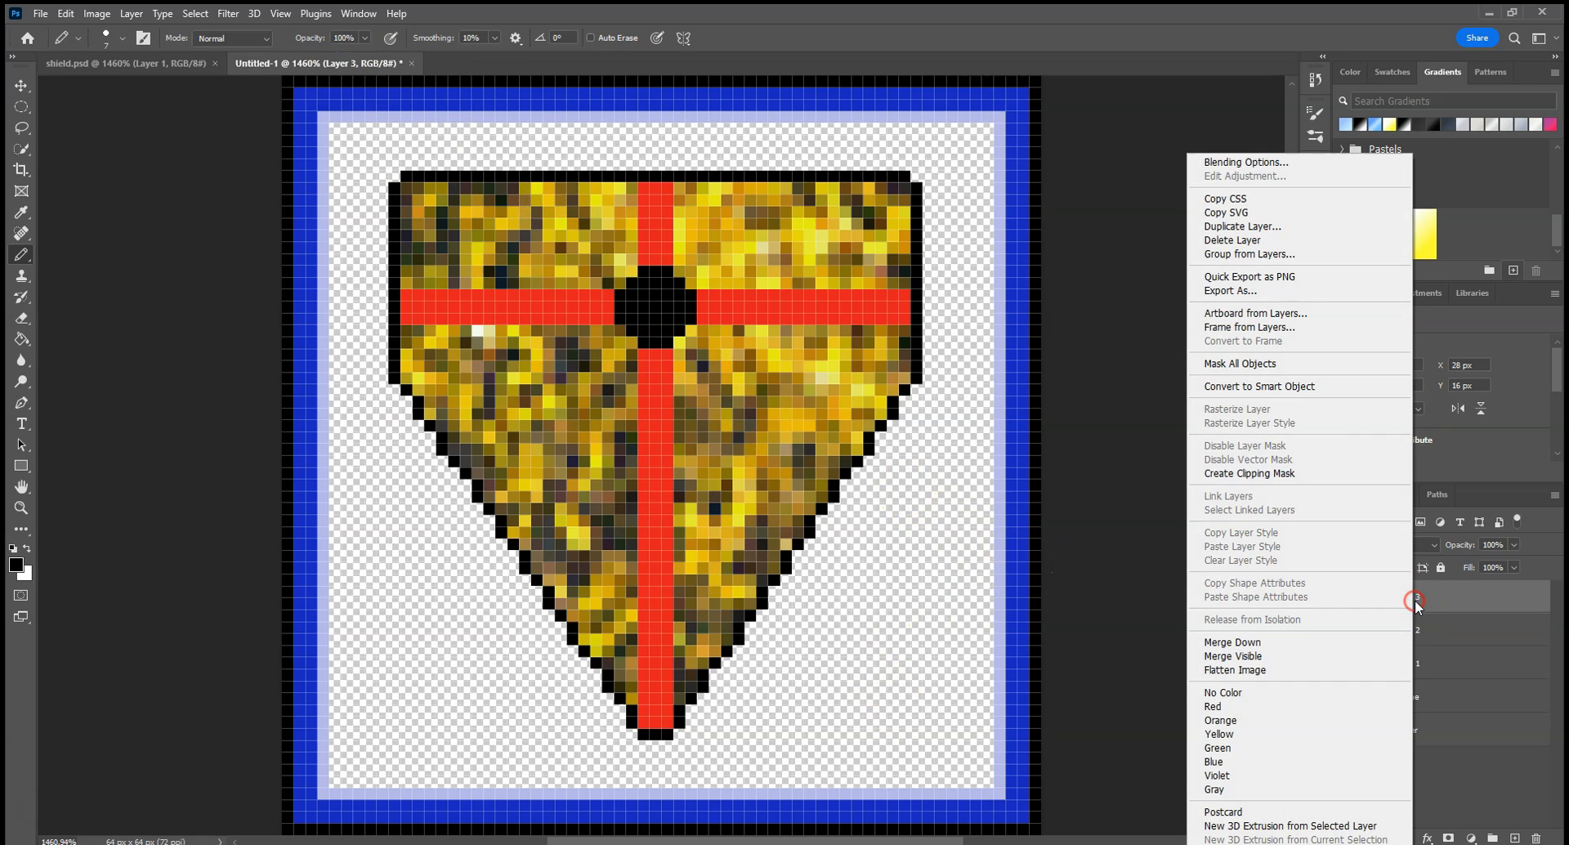
pyautogui.click(1273, 656)
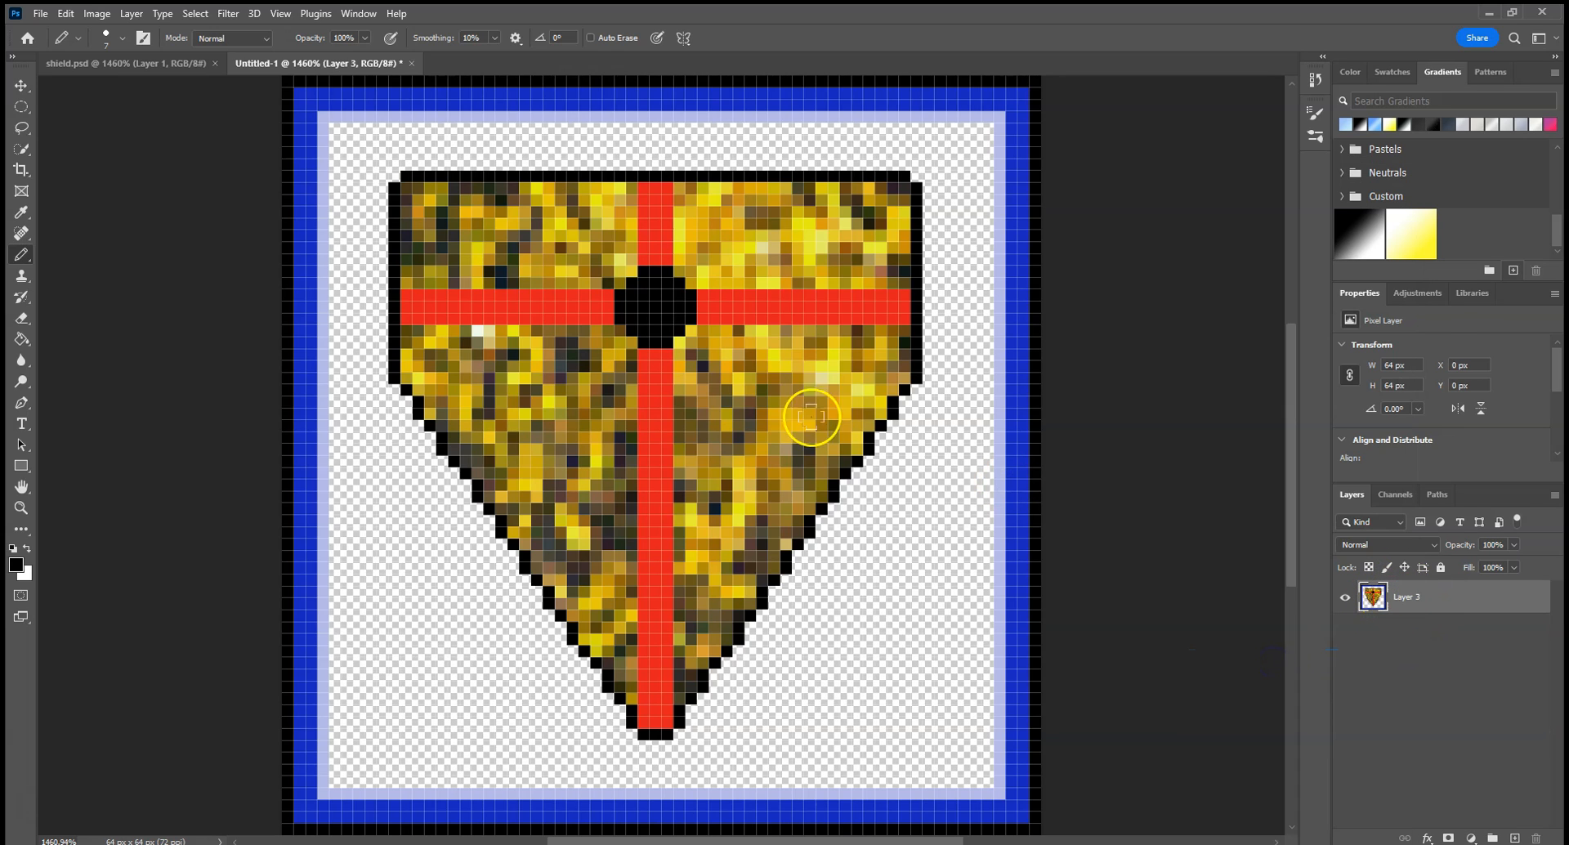
pyautogui.scroll(-5, 730, 346)
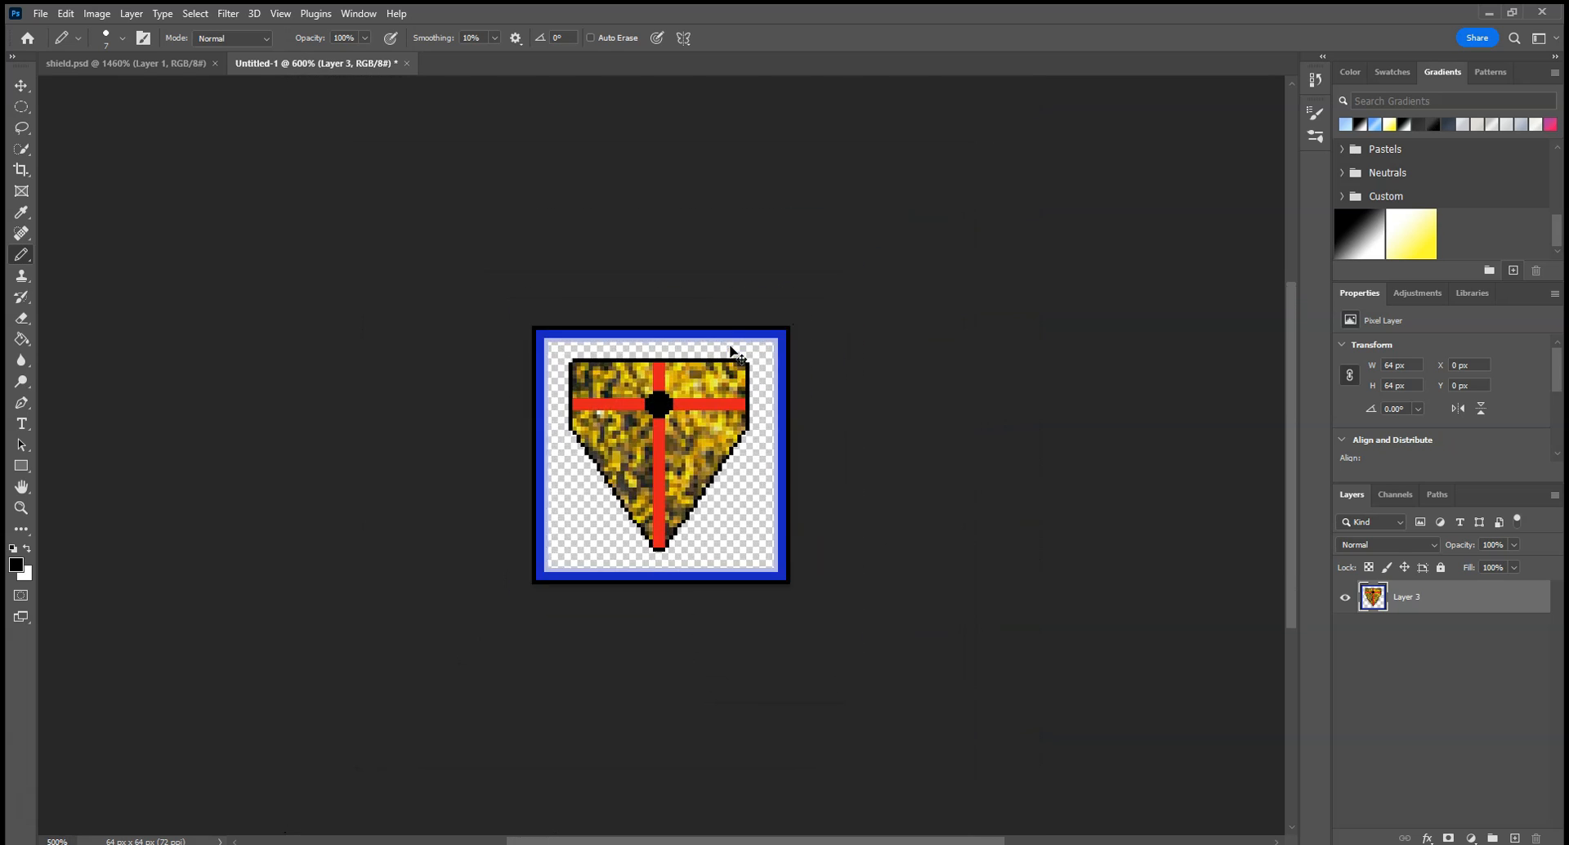
pyautogui.scroll(-5, 730, 346)
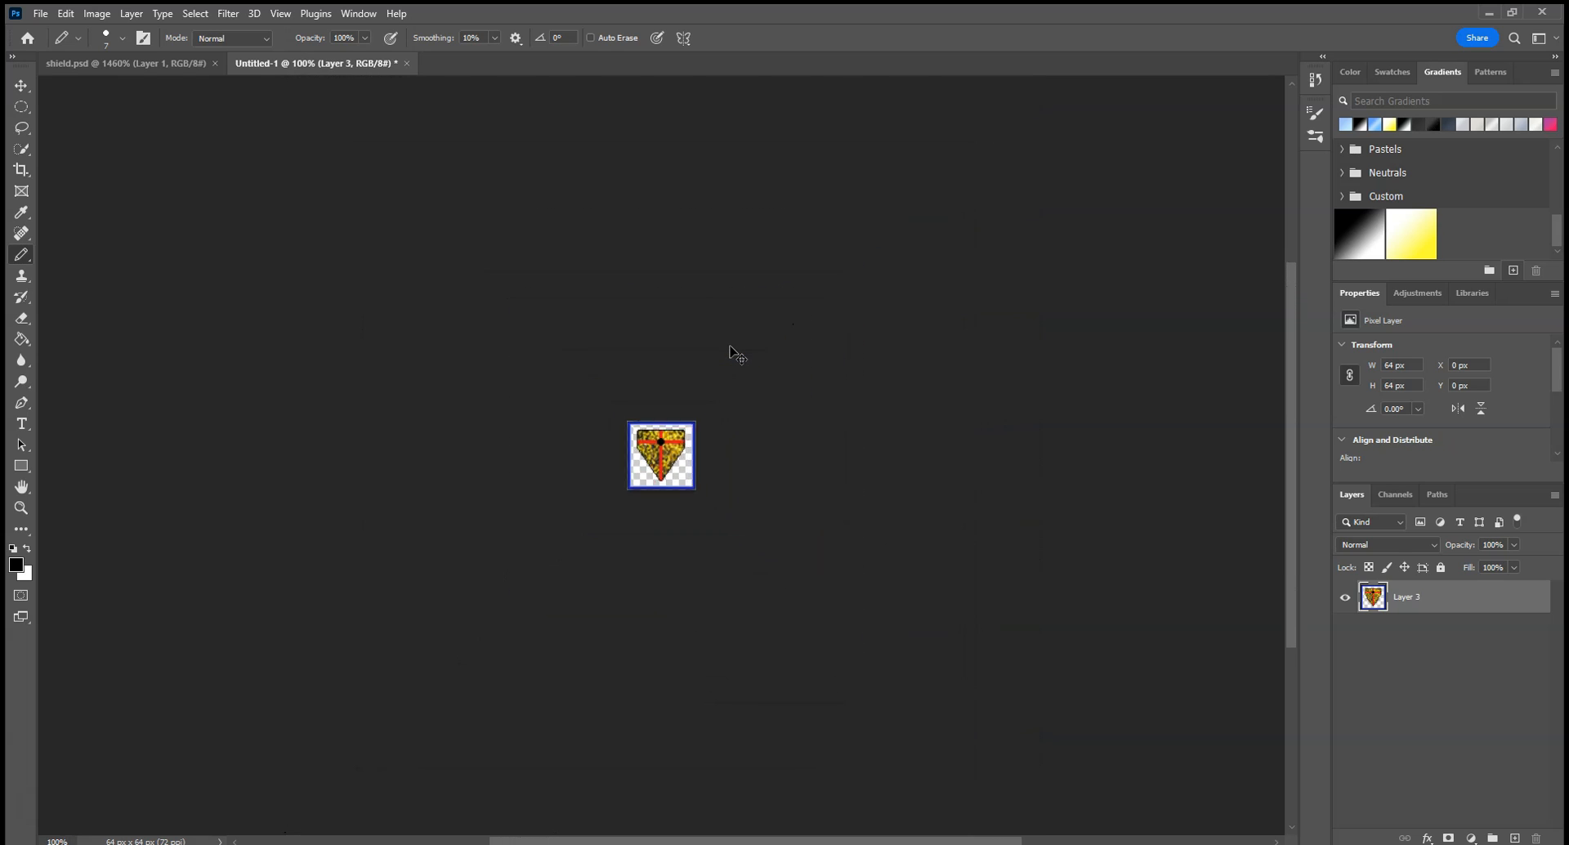
pyautogui.scroll(1, 729, 346)
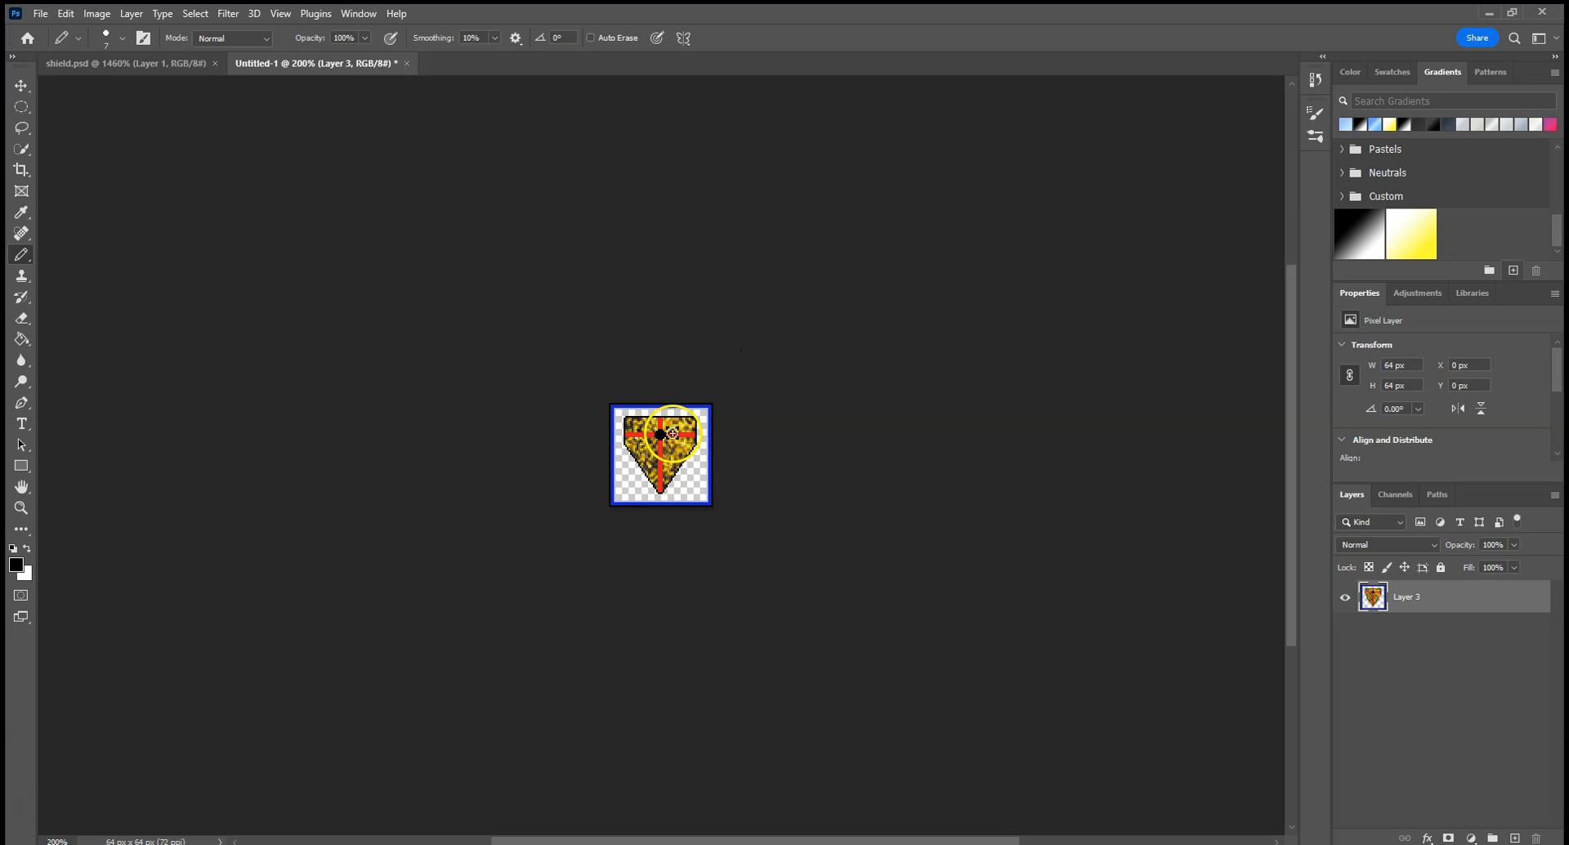